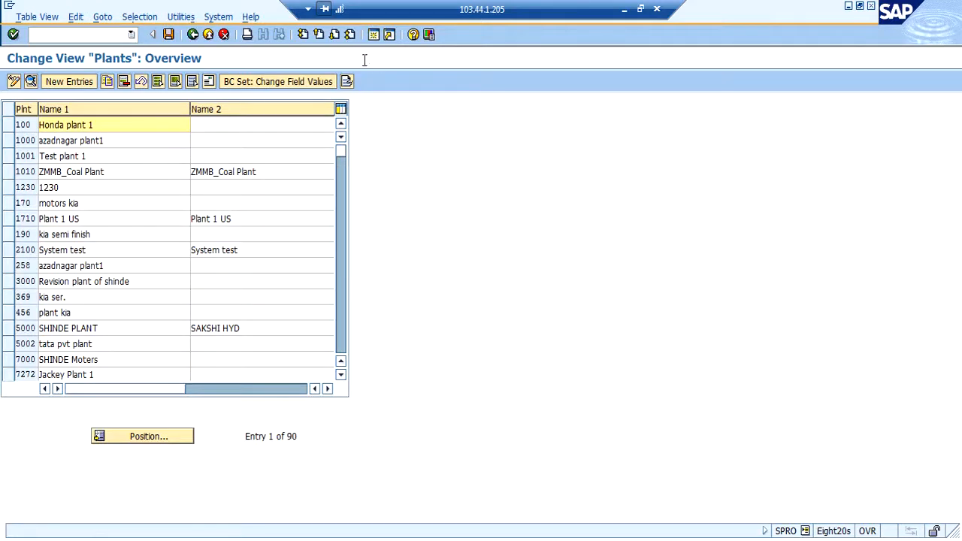
Copy plant Z100 from the plant list and set the new plant's code to Z110
click(351, 36)
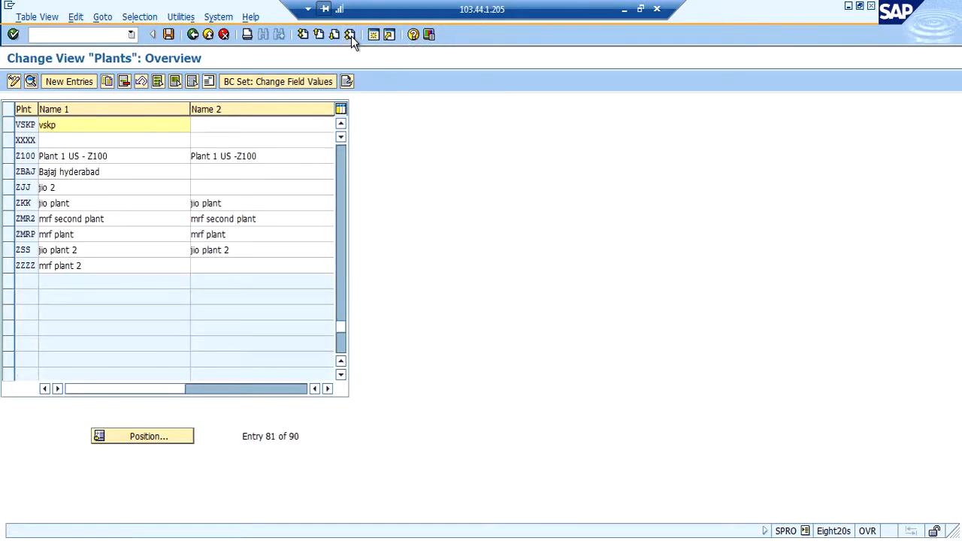
click(7, 156)
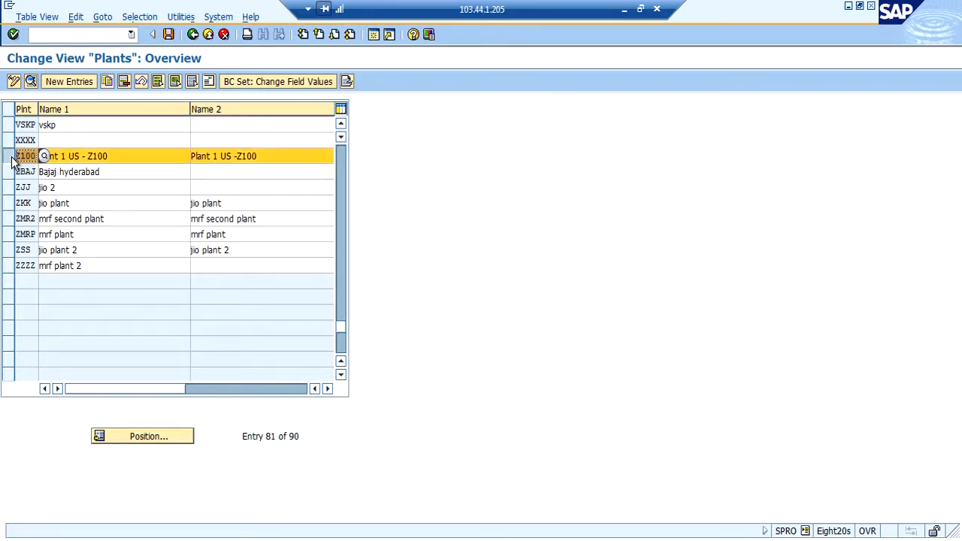
click(106, 83)
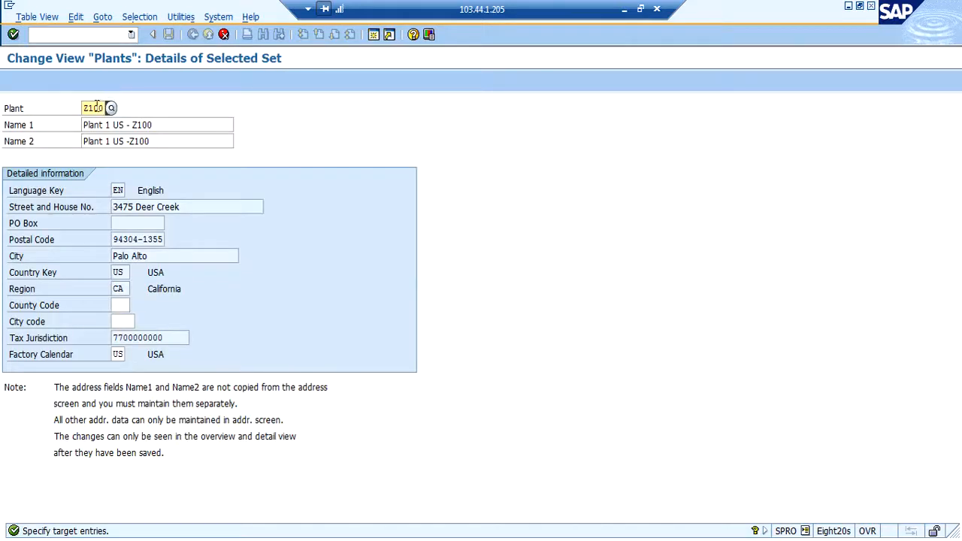
click(98, 109)
key(Delete)
key(Delete)
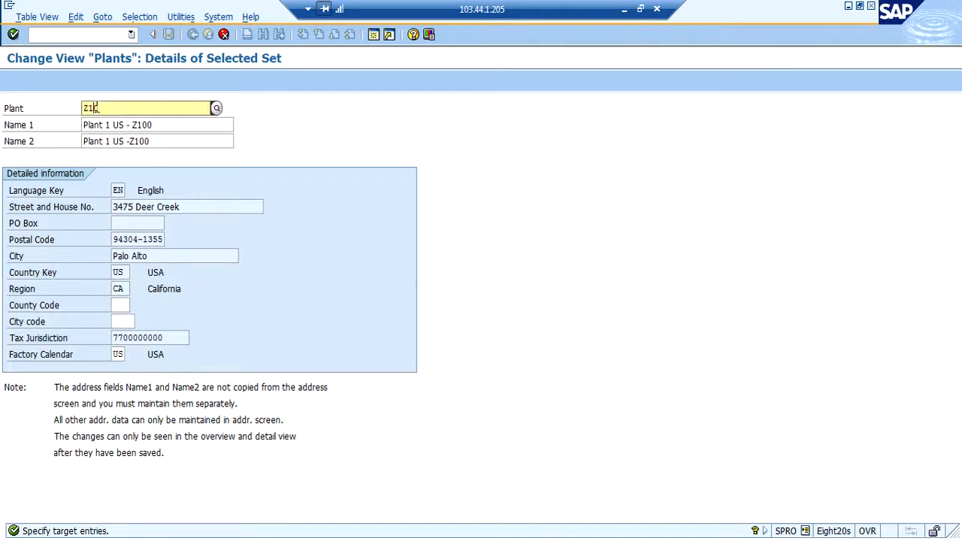
text(1)
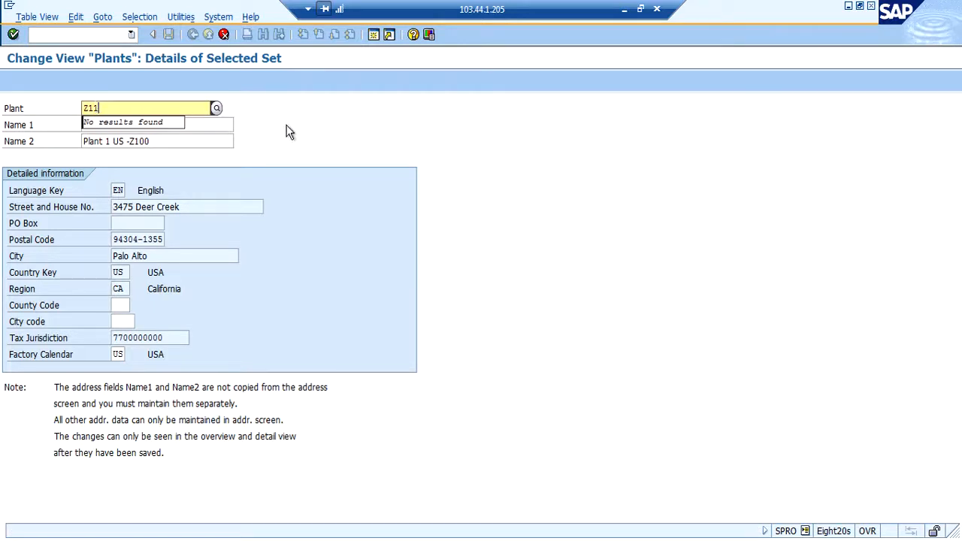
text(0)
key(Return)
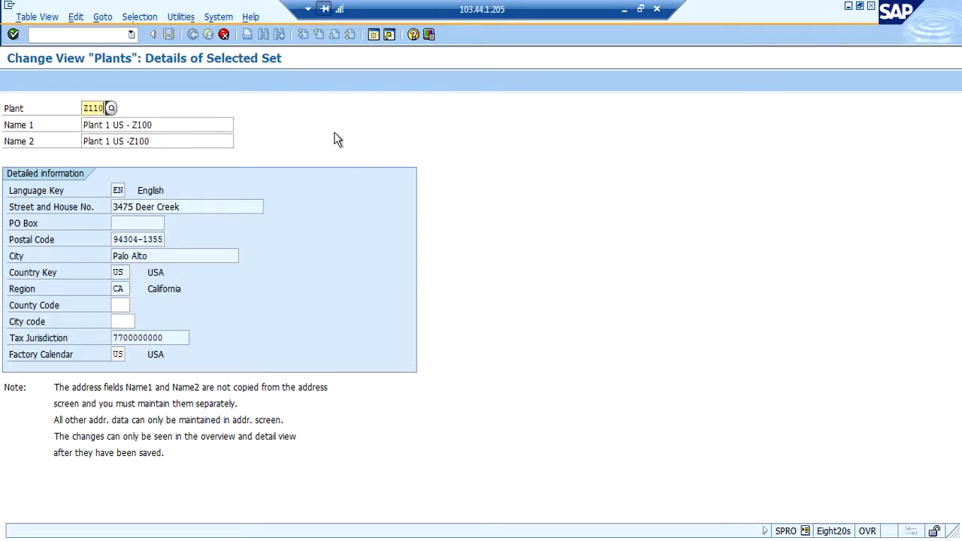
Set the new plant's Name 1 to "Plant 1 US - Z110" and Name 2 to "Plant 1 US -Z110", and continue to its address
click(171, 124)
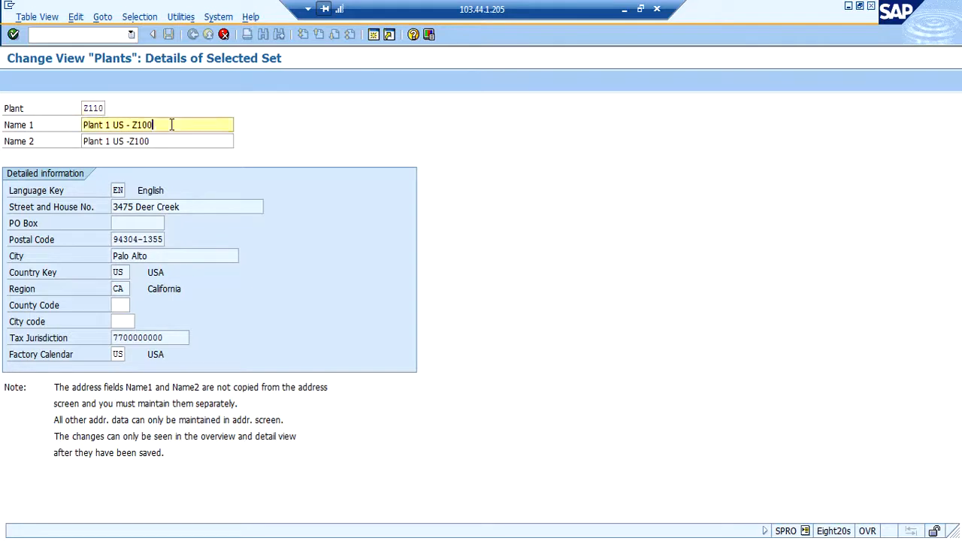
key(BackSpace)
key(BackSpace)
text(10)
click(167, 142)
key(BackSpace)
key(BackSpace)
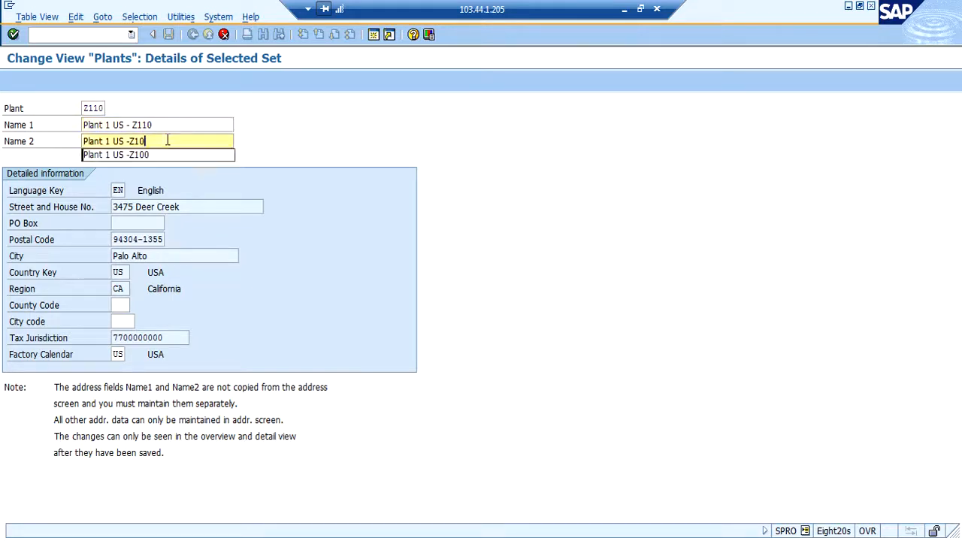
text(10)
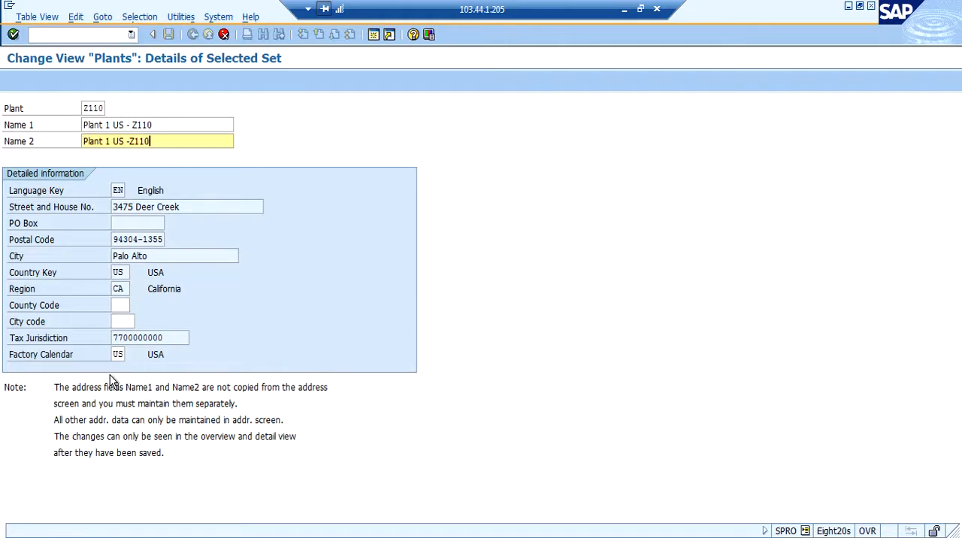
key(Return)
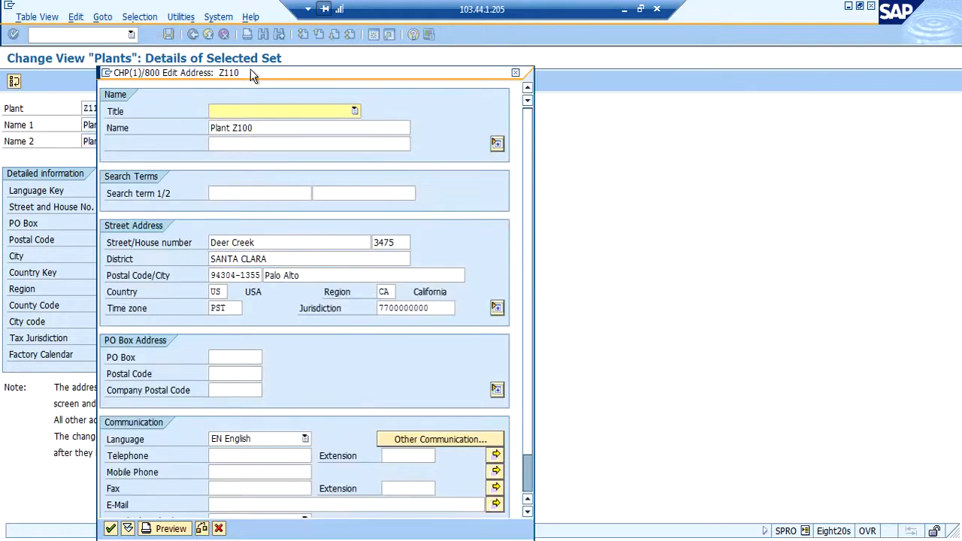
Set the region in plant Z110's street address to NY
drag(260, 69, 383, 38)
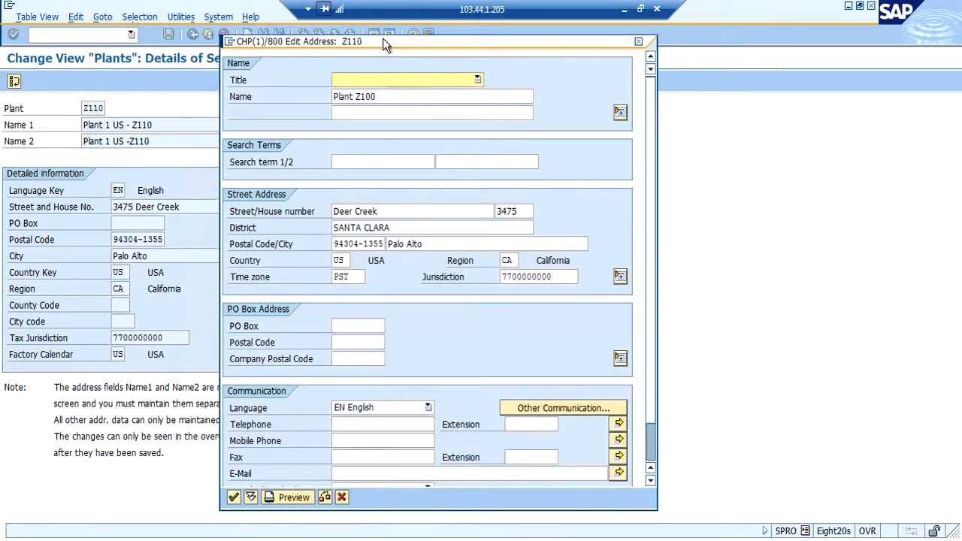
double_click(506, 261)
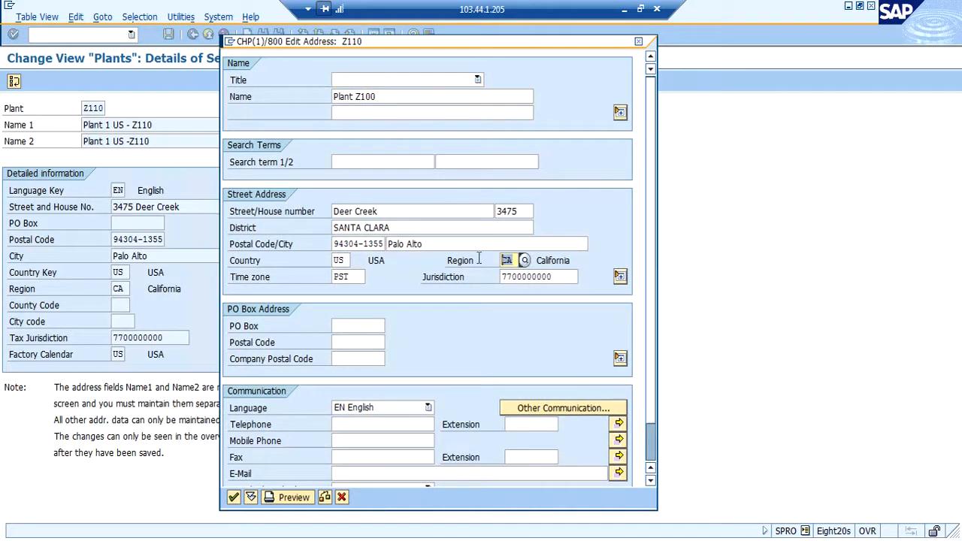
text(NY)
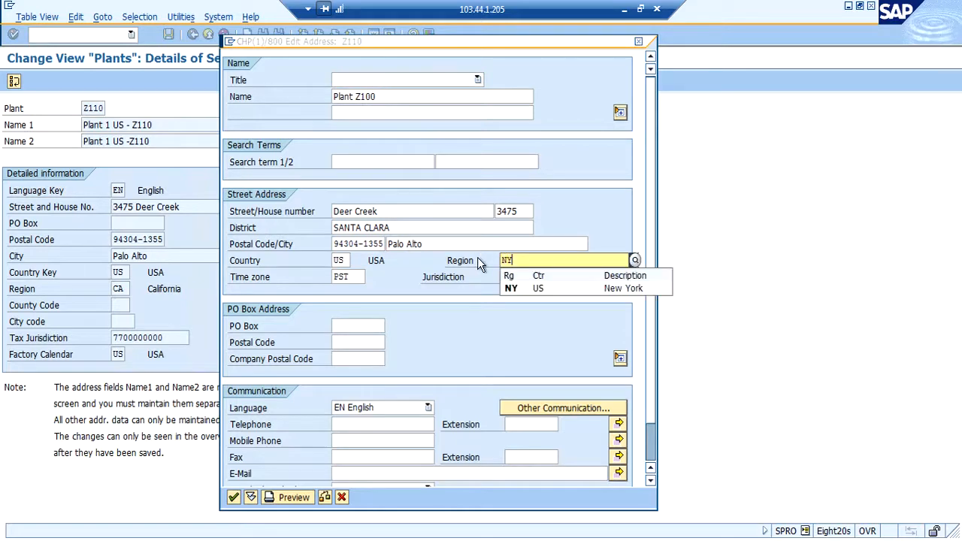
click(511, 287)
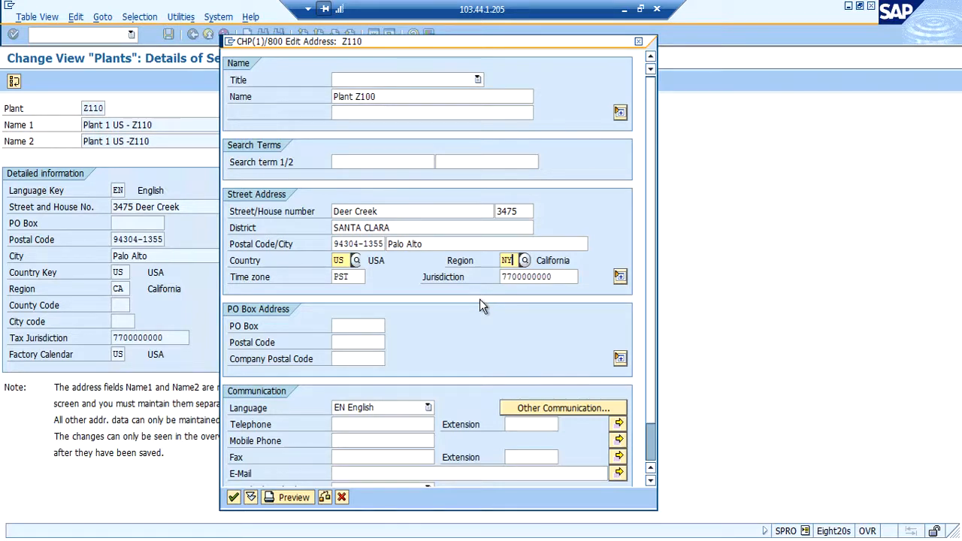
Set the address name to "Plant Z110" and accept the address with its existing time zone
click(383, 96)
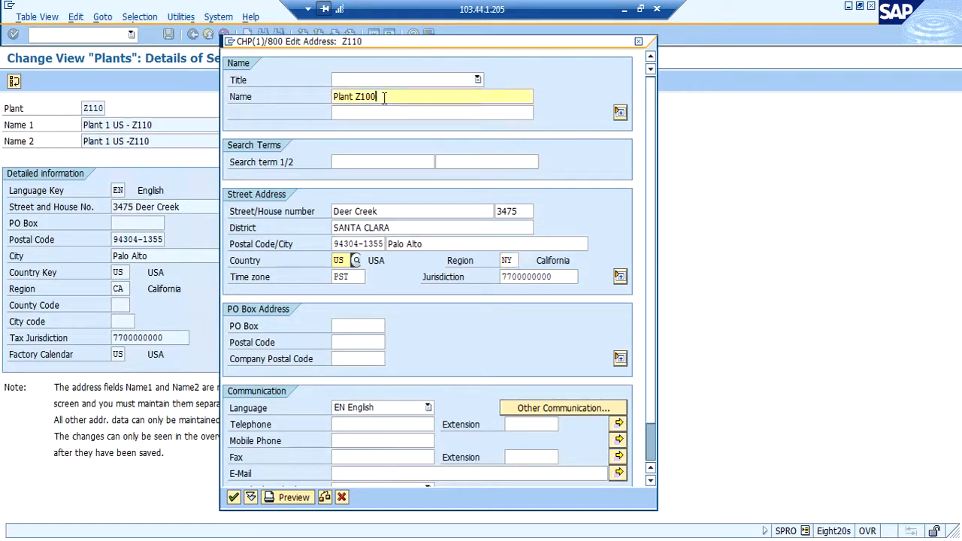
key(BackSpace)
key(BackSpace)
text(10)
click(234, 496)
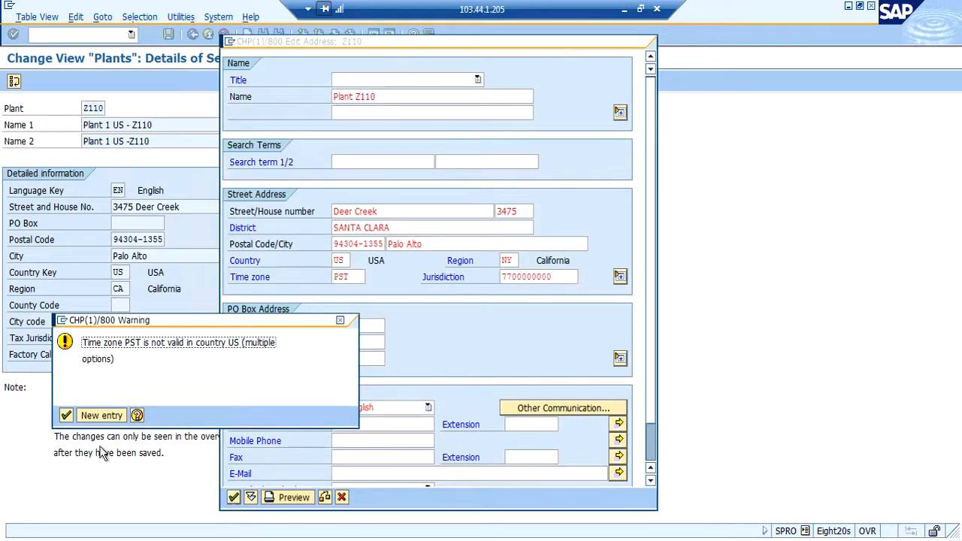
click(67, 415)
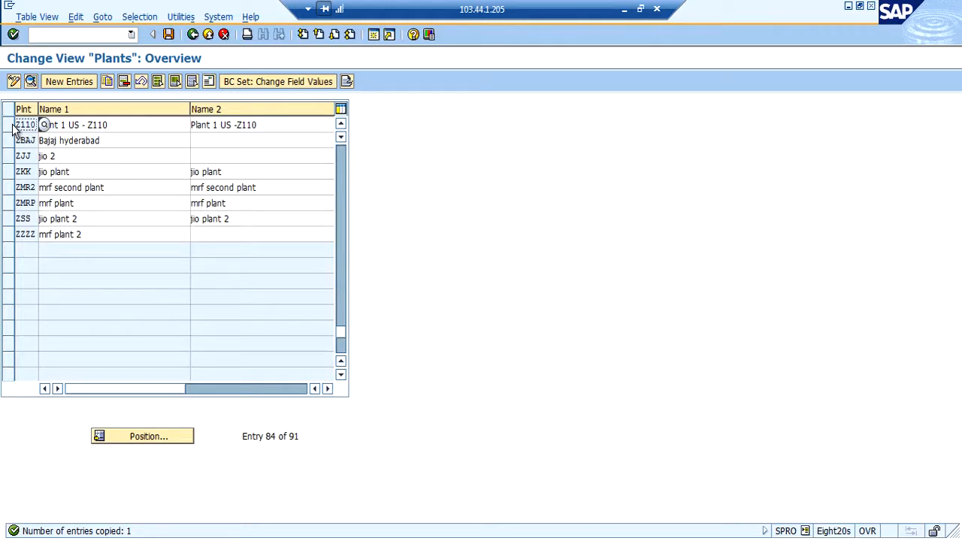
Save the copied plant under the SAP MM customizing request and return to the plant activity selection
click(168, 34)
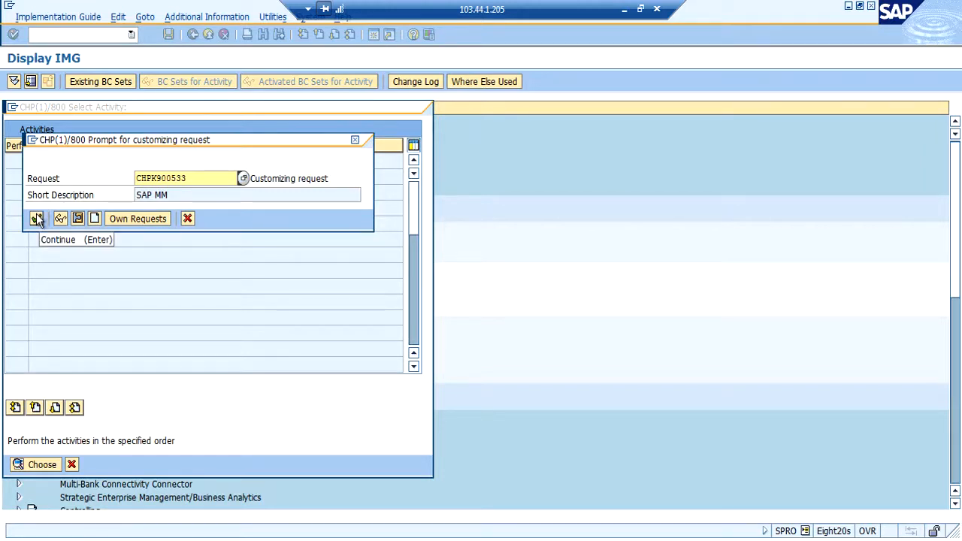
click(36, 219)
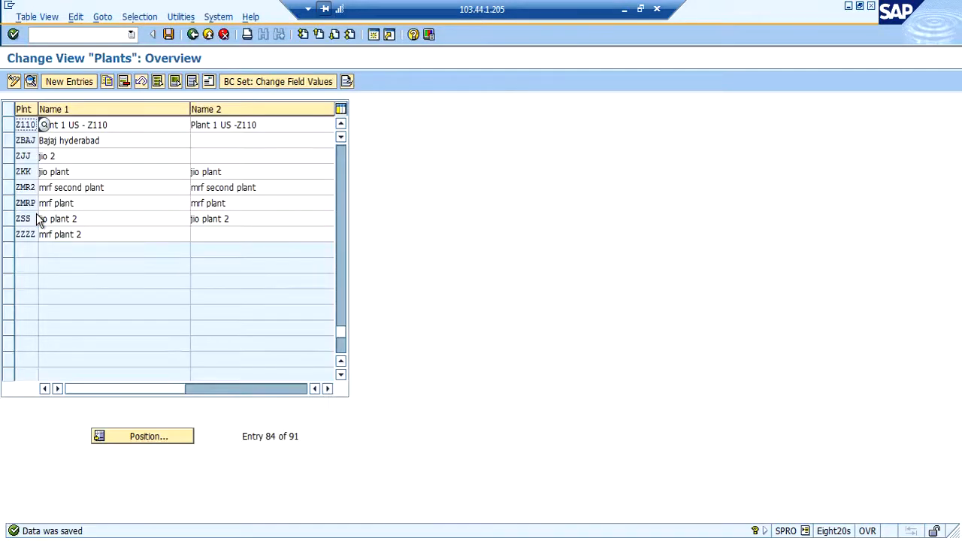
click(144, 125)
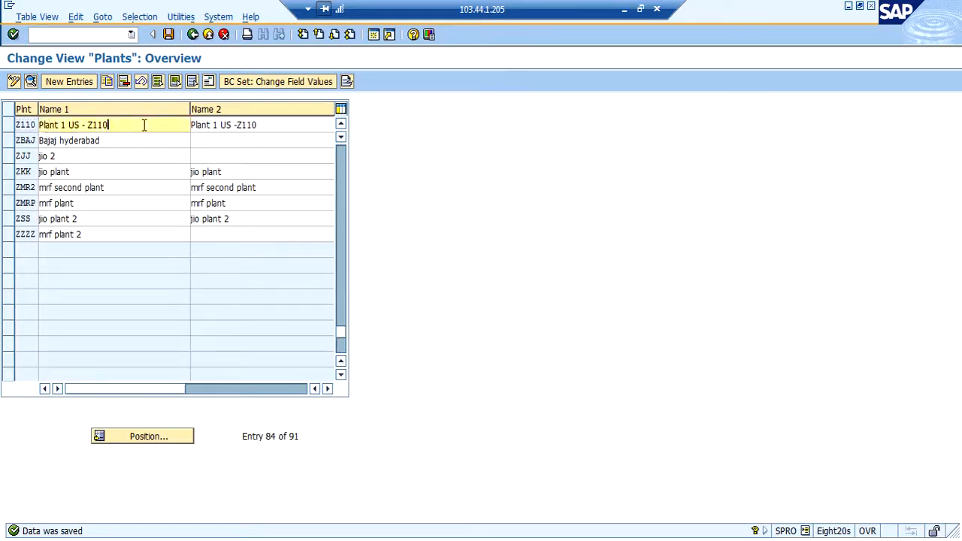
click(194, 35)
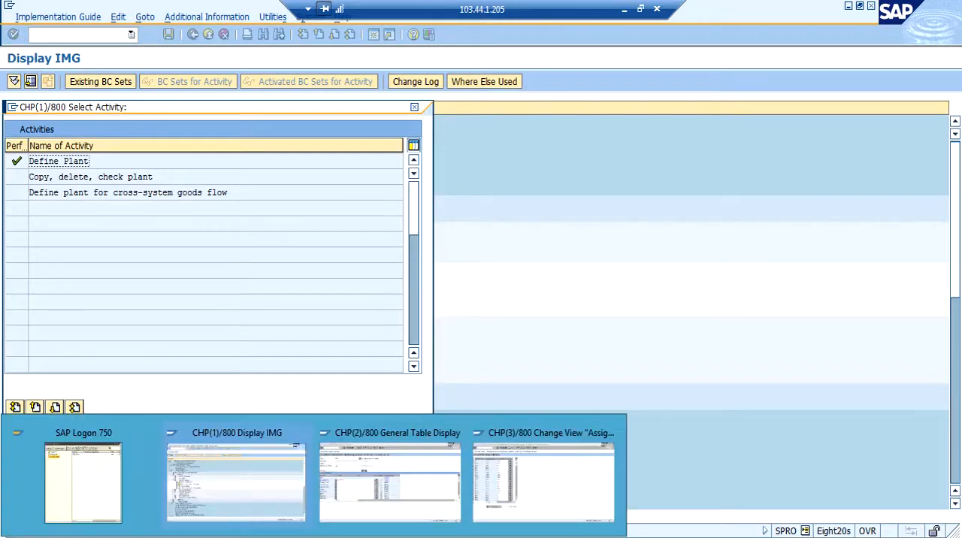
Switch to the General Table Display session and look up plant Z110 in table T001W
mouse_move(357, 493)
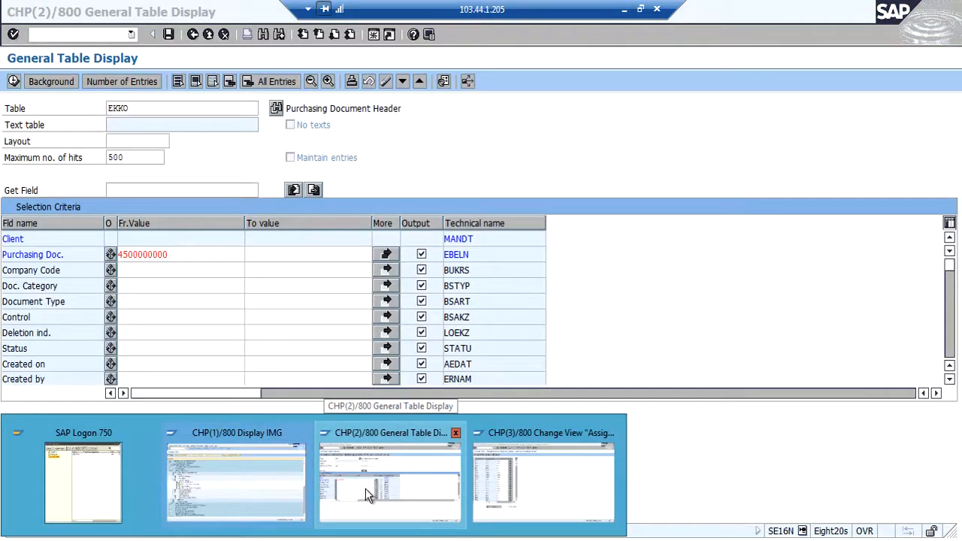
click(391, 477)
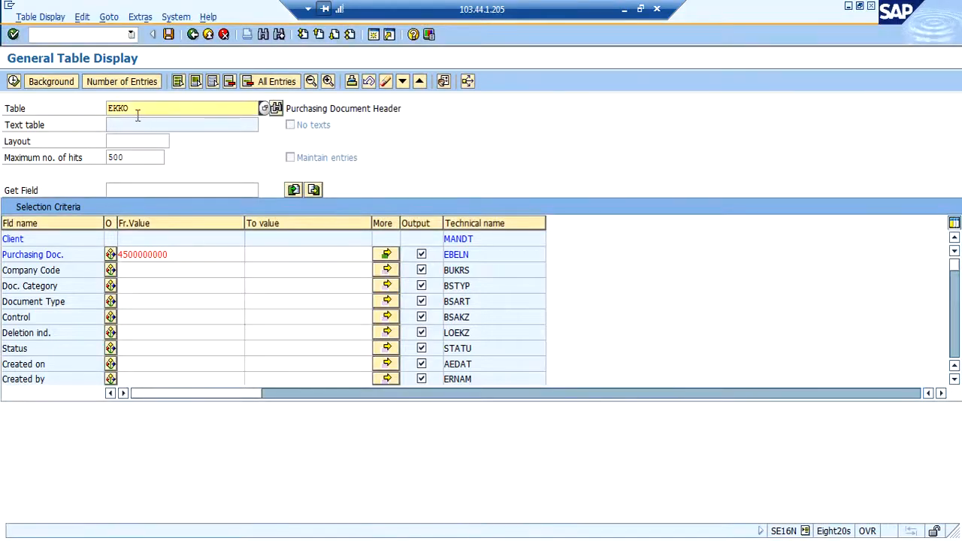
key(BackSpace)
key(BackSpace)
key(BackSpace)
key(BackSpace)
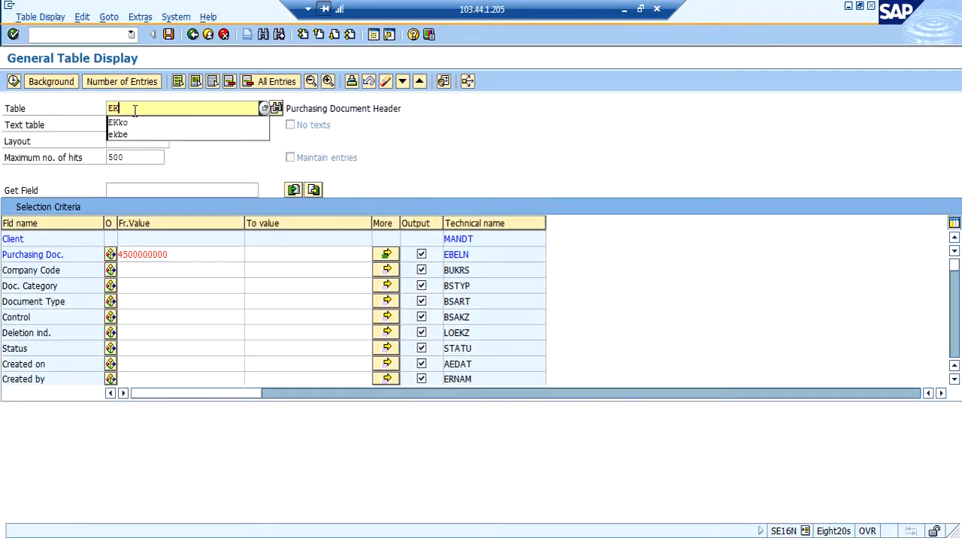
text(T001W)
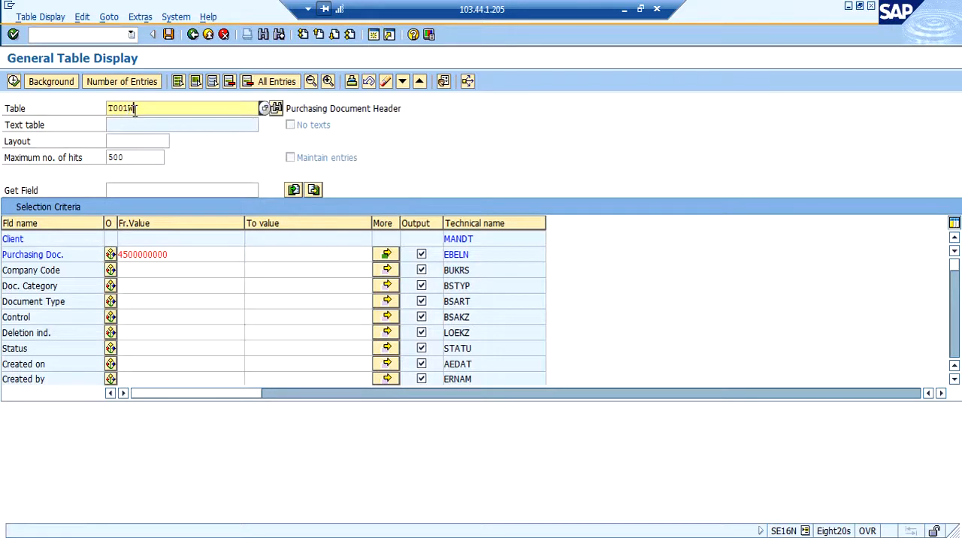
key(Return)
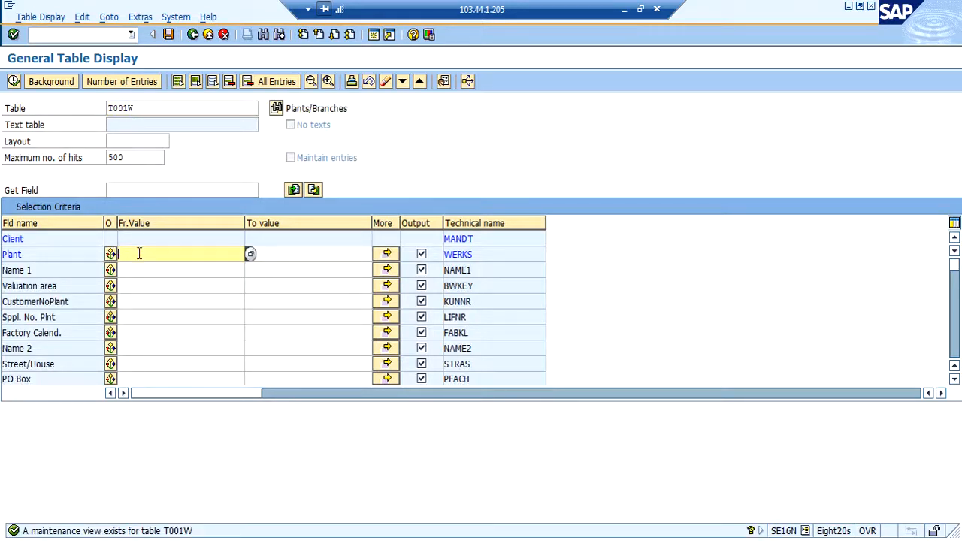
text(Z110)
key(F8)
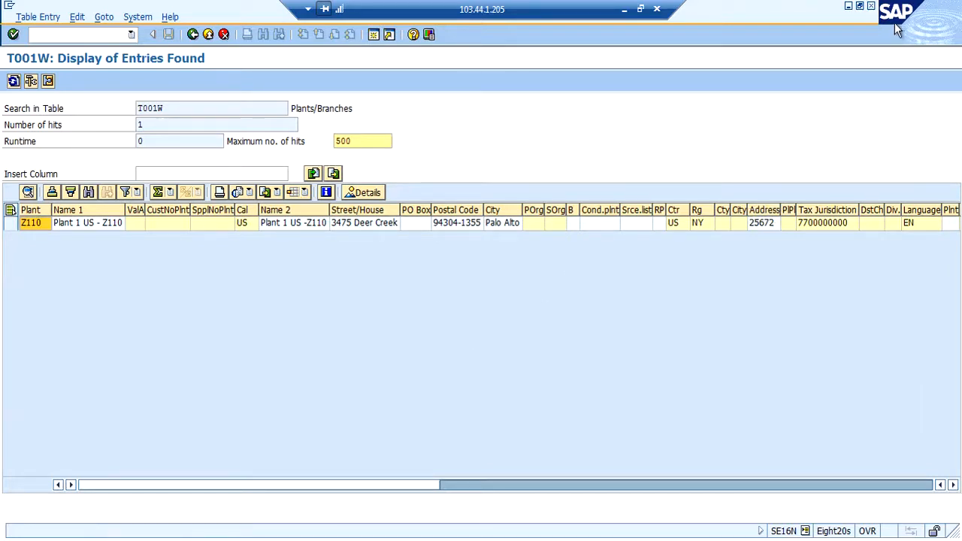
Return to the implementation guide and open the Maintain storage location activity under Enterprise Structure, Definition, Materials Management
click(848, 6)
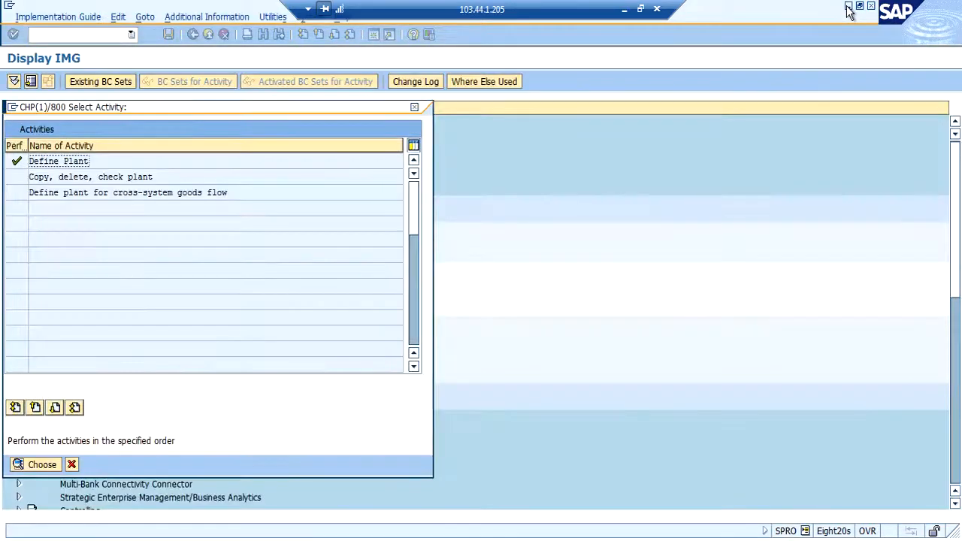
click(414, 107)
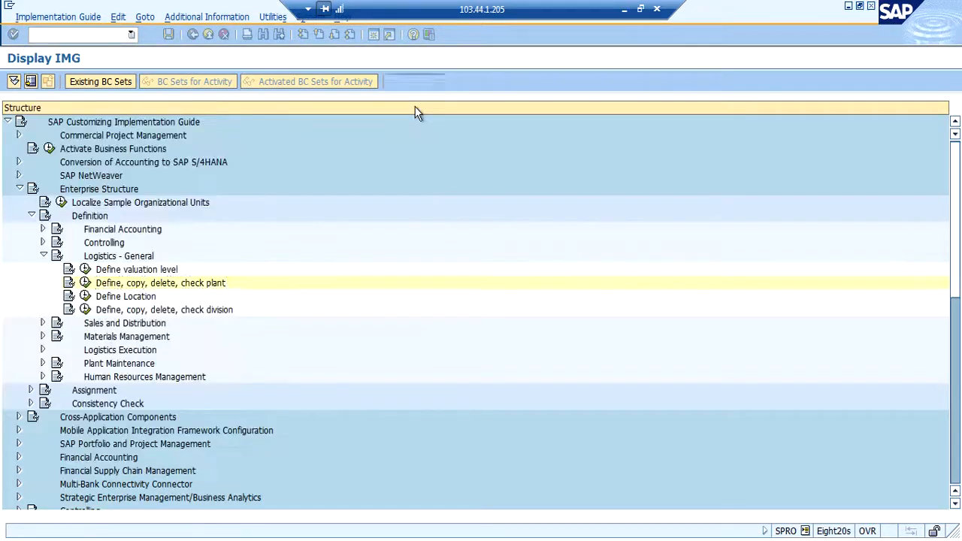
click(43, 255)
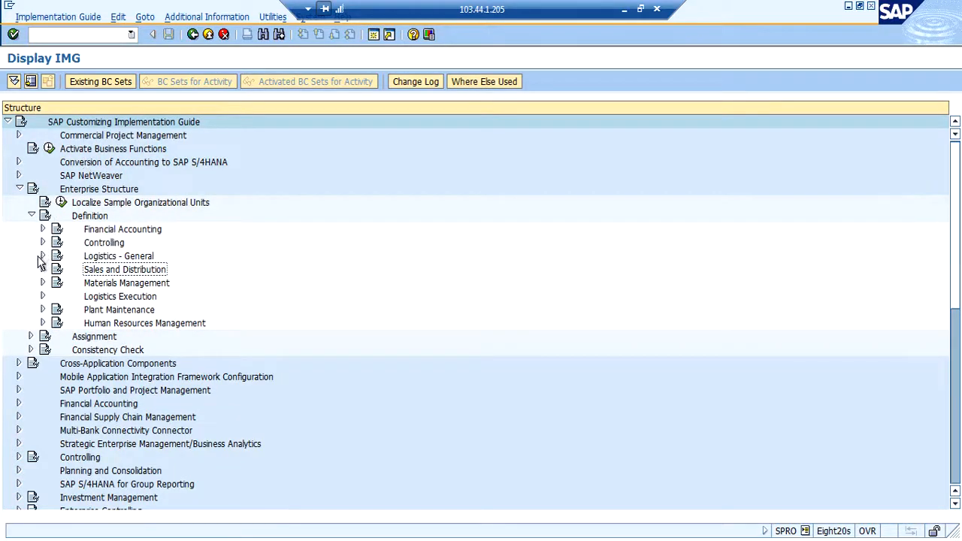
click(43, 284)
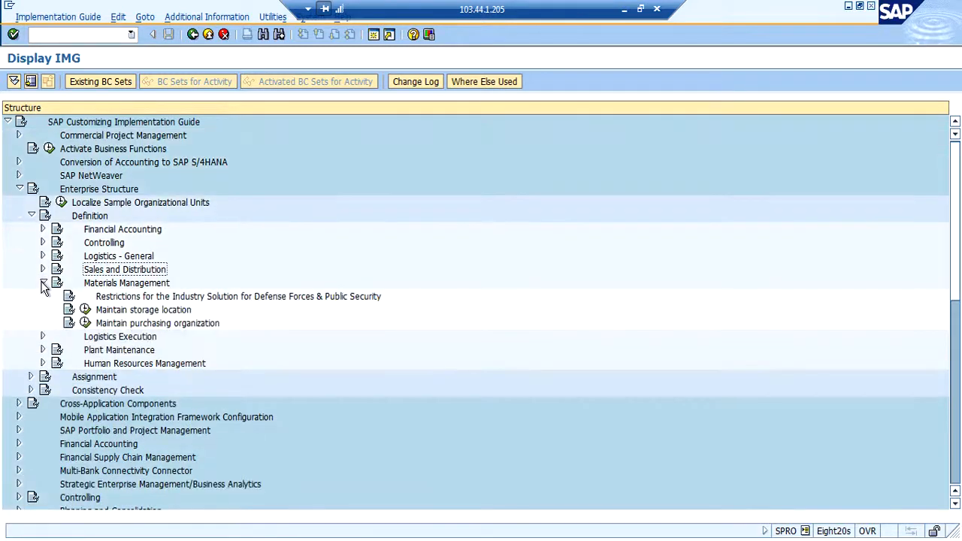
click(127, 311)
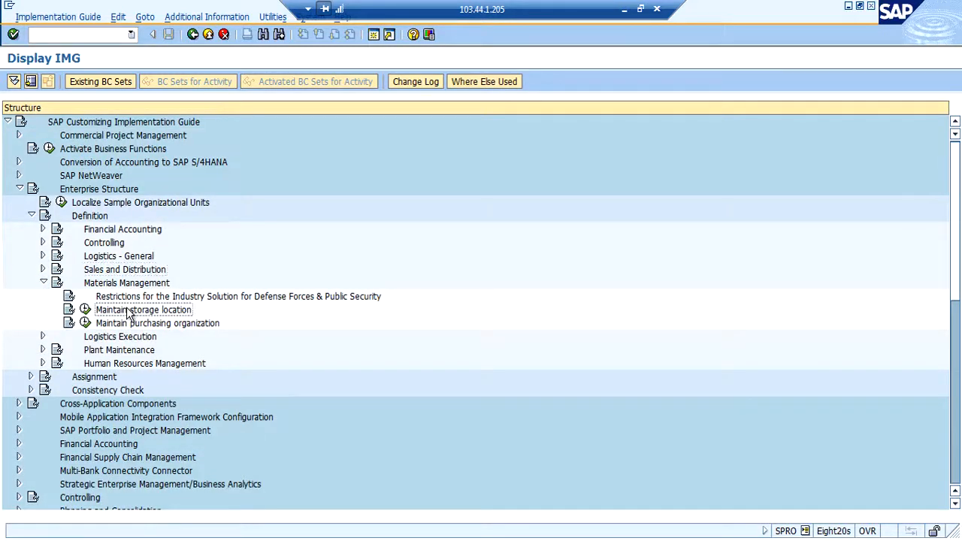
click(86, 311)
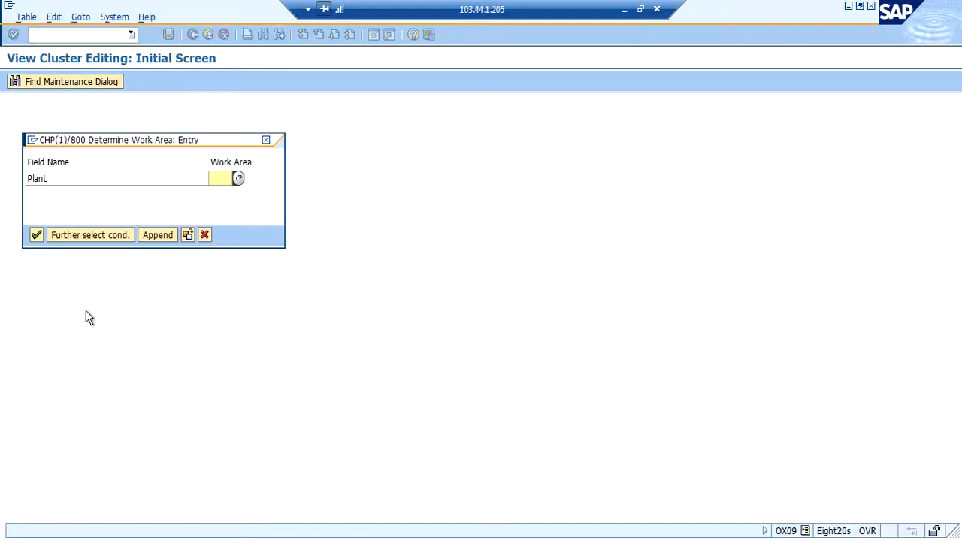
Open the storage locations of plant Z110 and add a new entry 1000 with the description "Raw materials"
text(Z110)
key(Return)
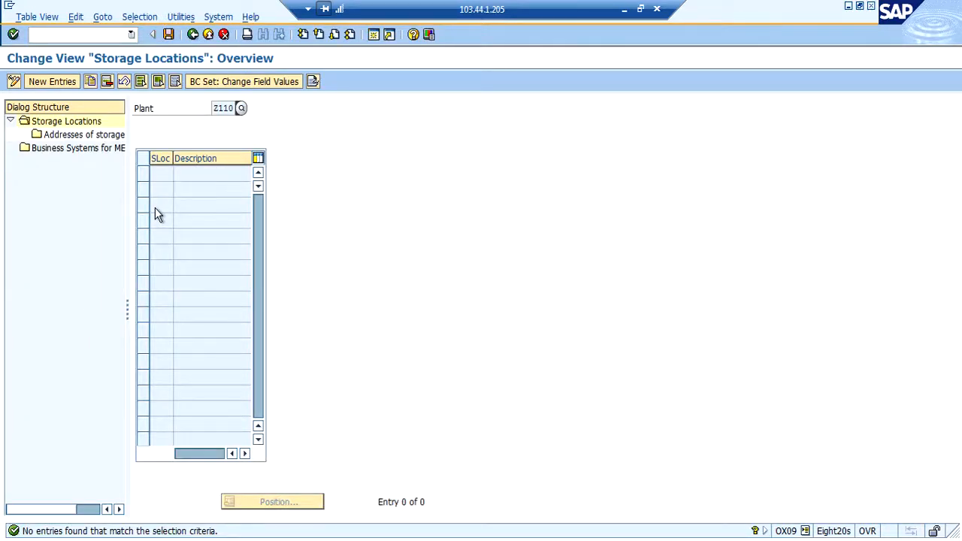
click(65, 83)
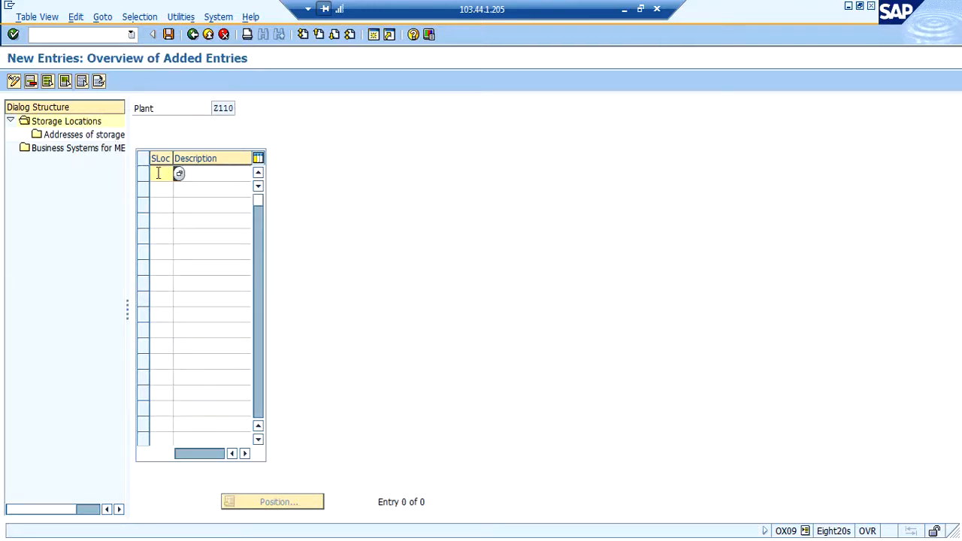
text(1000)
key(Tab)
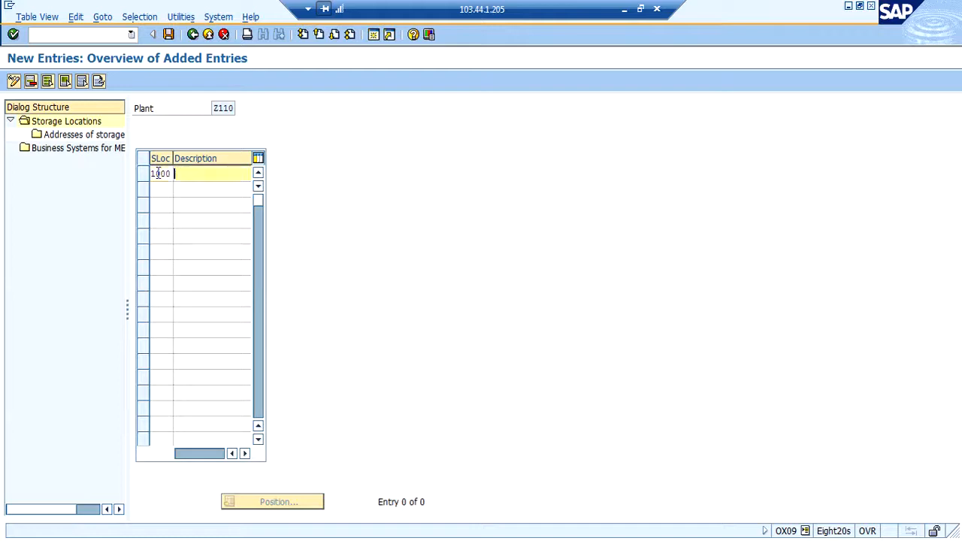
text(Raw materials)
key(Return)
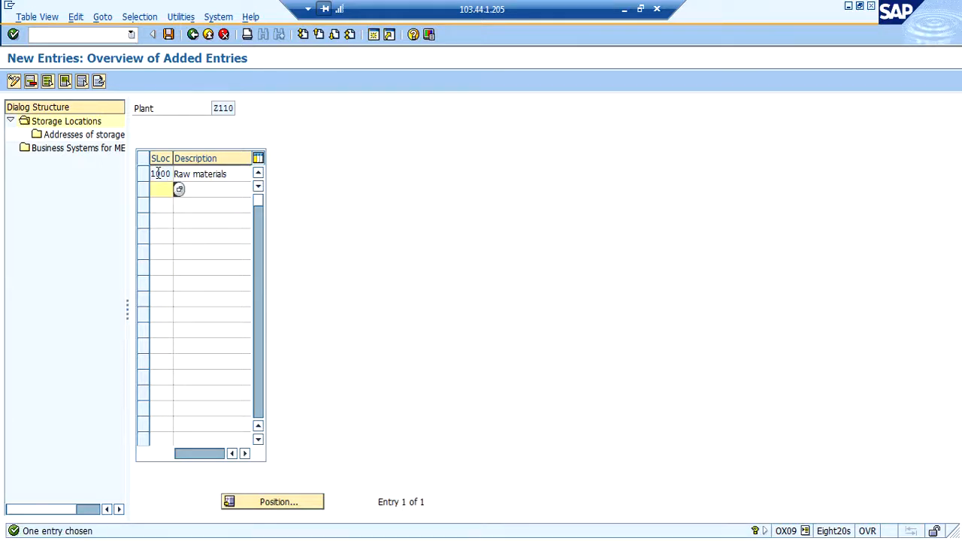
Add storage locations 2000 "Finished goods" and 3000 "trading goods" to plant Z110
text(2000)
key(Tab)
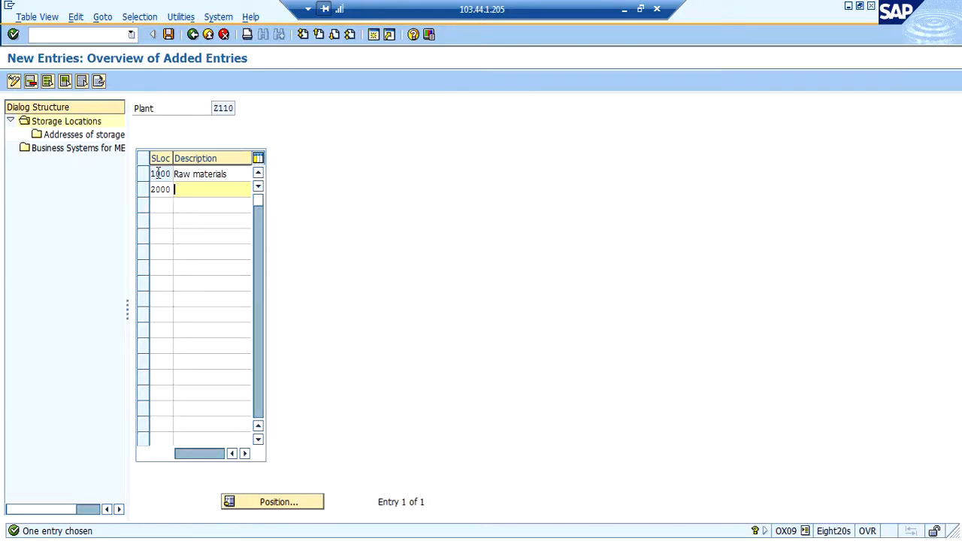
text(Finished goods)
key(Return)
text(3000)
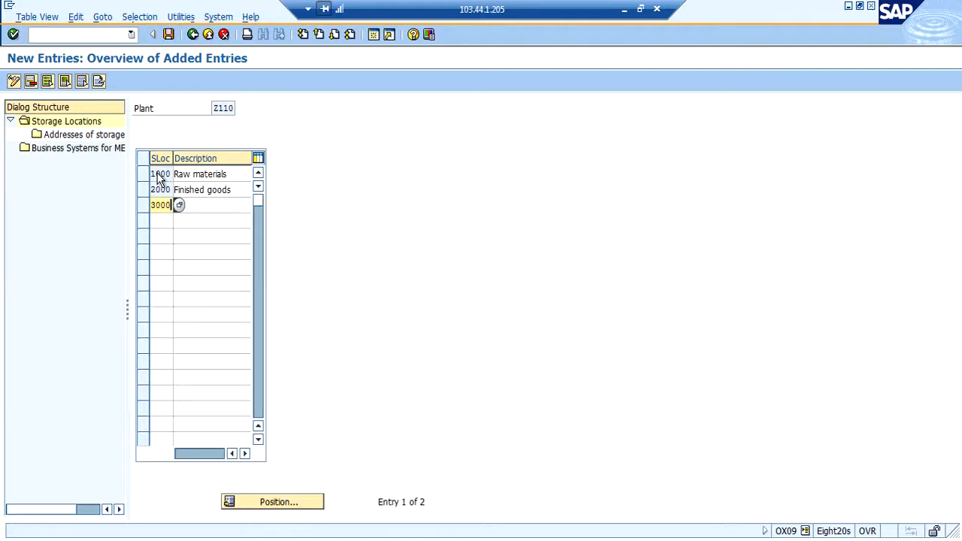
key(Tab)
text(tr)
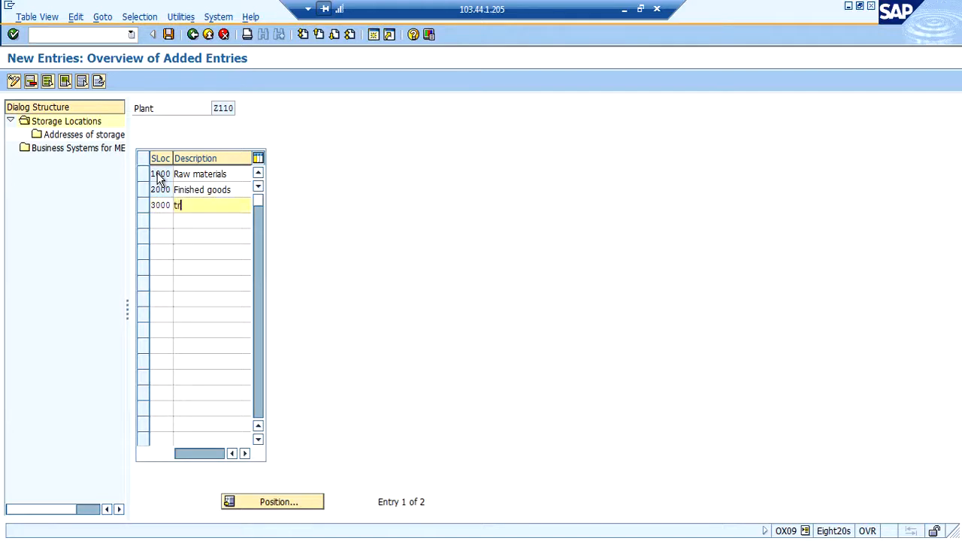
text(ading goods)
key(Return)
Add storage locations 4000 "semi finished" and 5000 "returns" to plant Z110
text(4000)
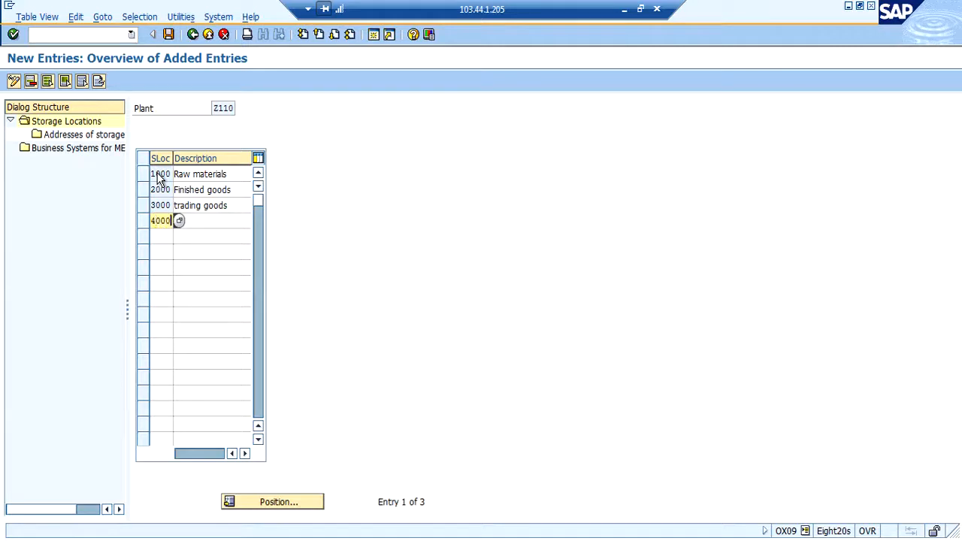
key(Tab)
text(s)
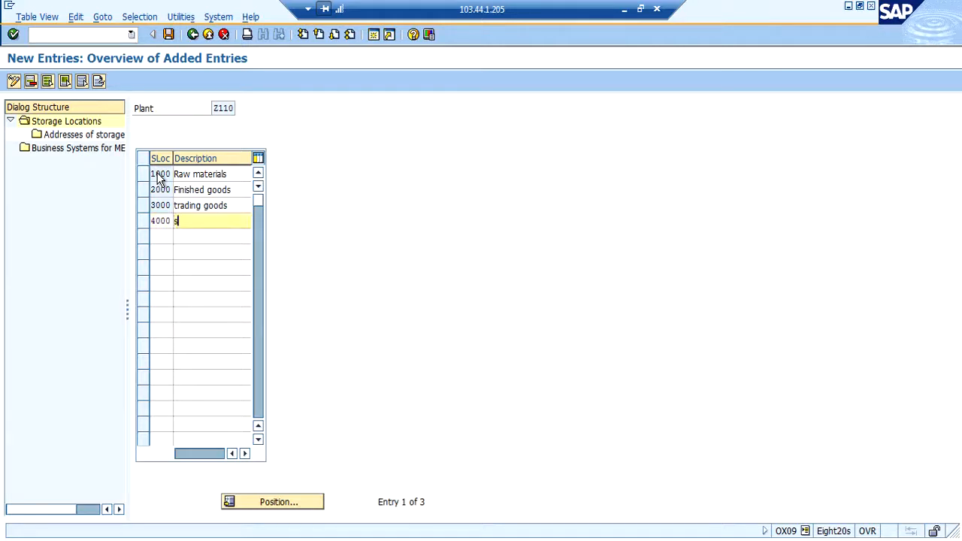
text(emi finished)
key(Return)
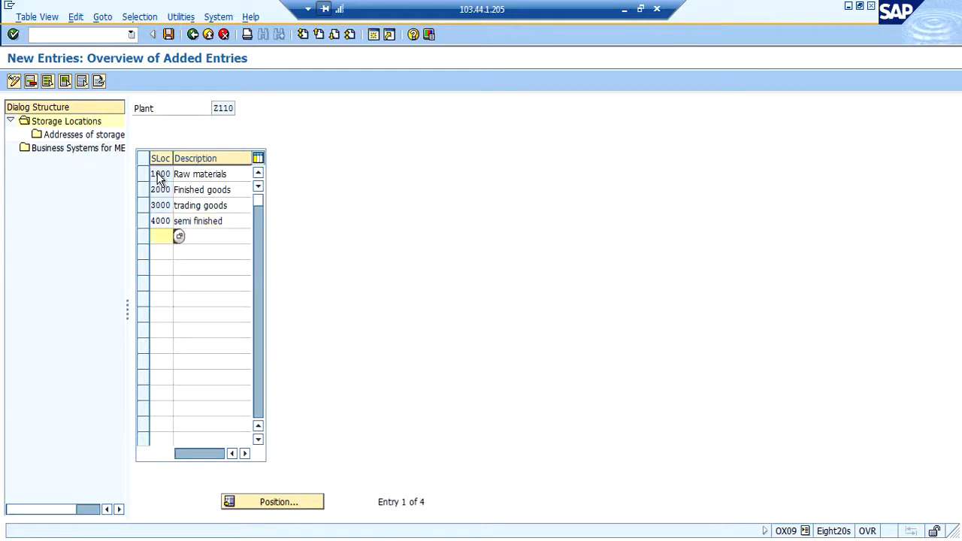
text(5000)
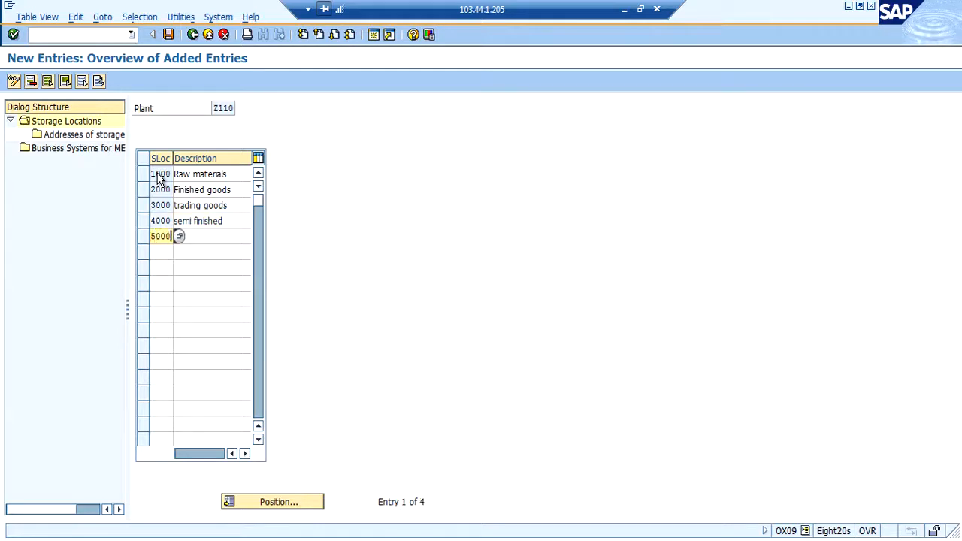
key(Tab)
text(returns)
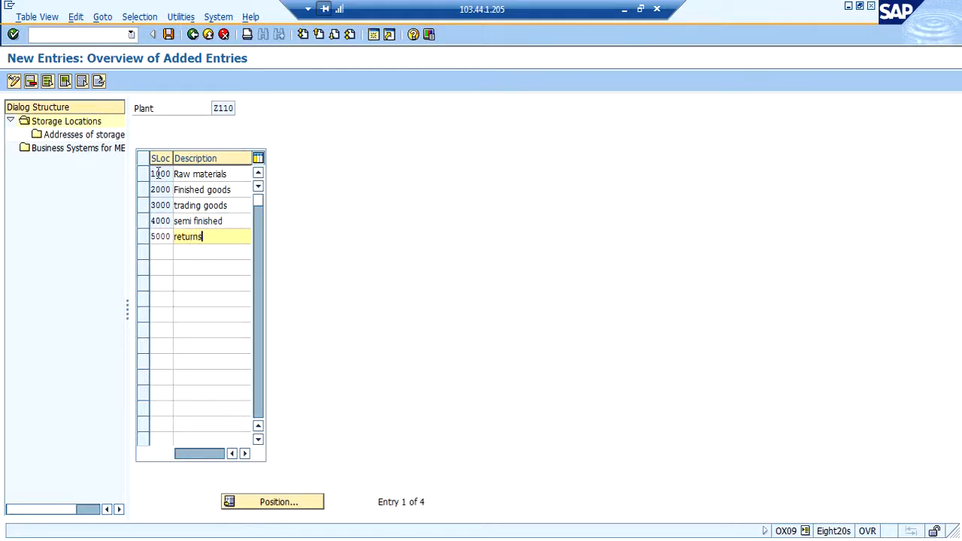
key(Return)
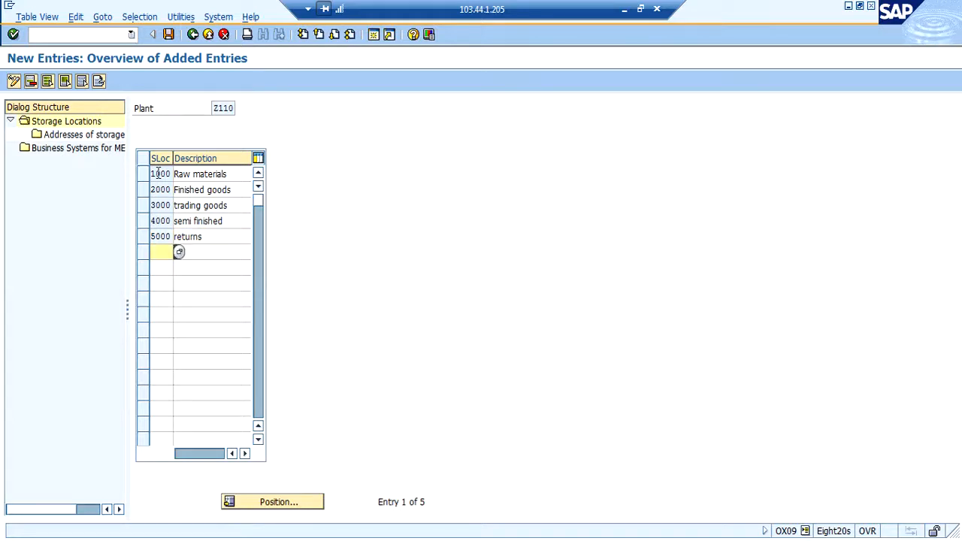
Save the new storage locations under the SAP MM customizing request and return to the implementation guide
click(169, 35)
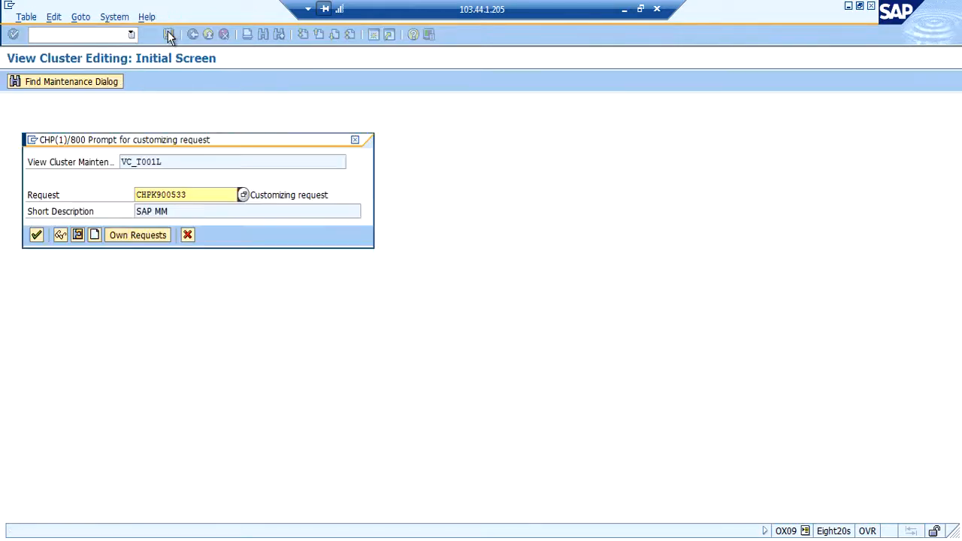
click(36, 235)
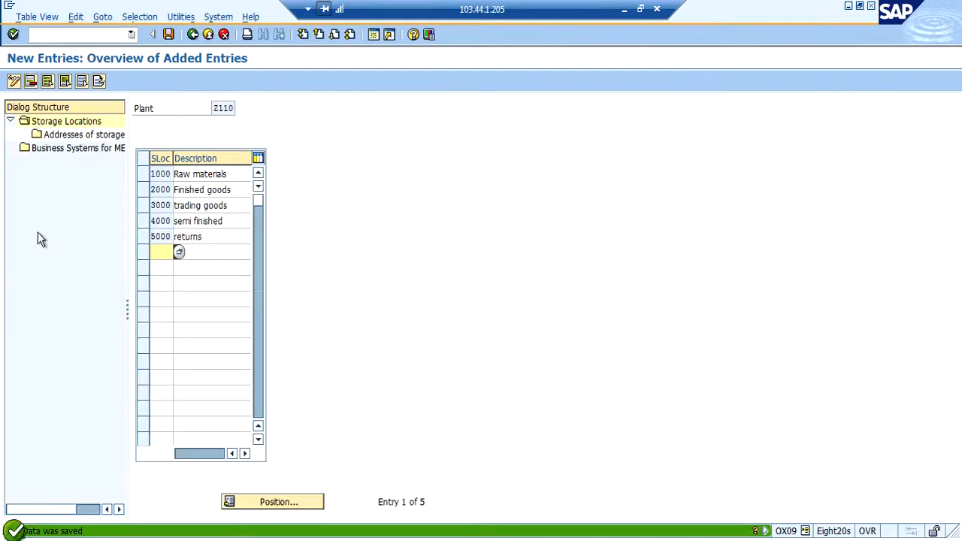
click(193, 35)
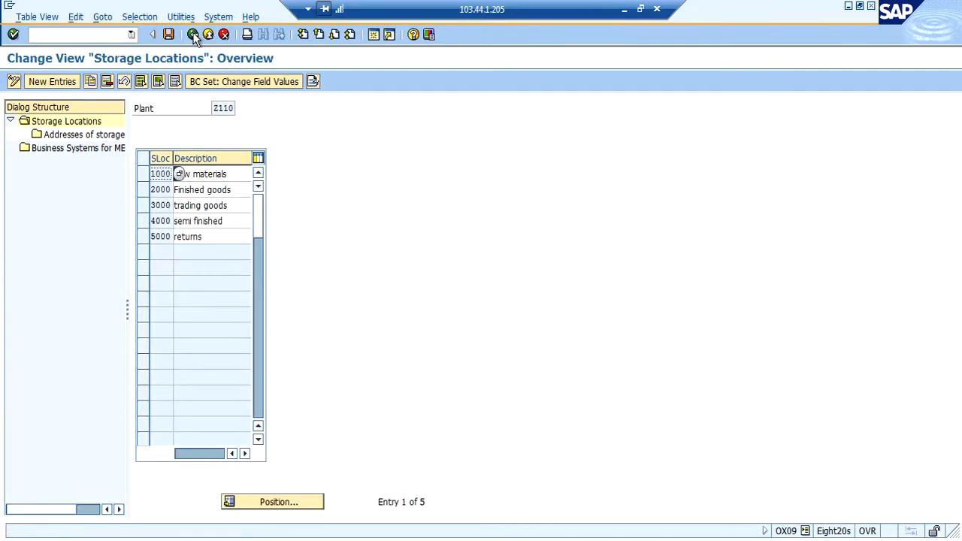
click(193, 35)
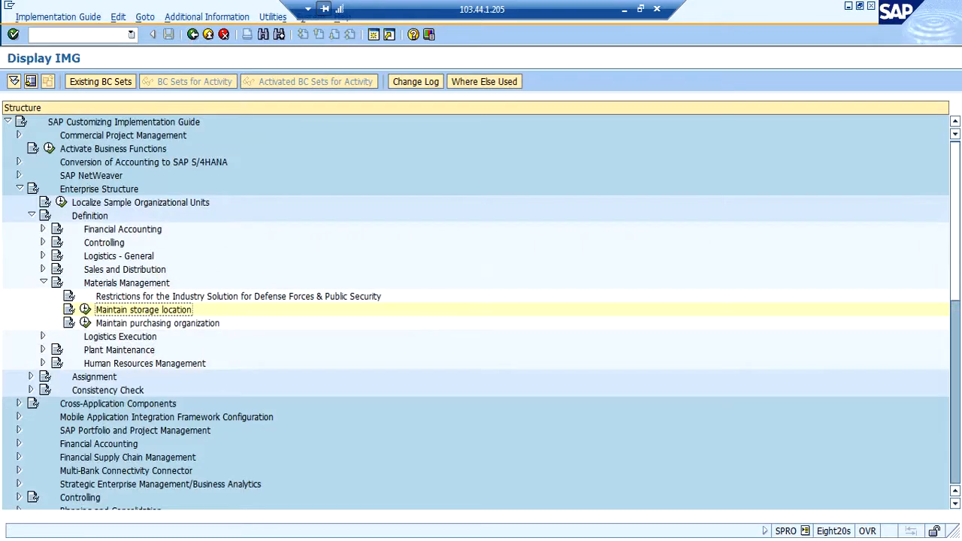
Switch to the General Table Display session and look up the storage locations of plant Z110 in table T001L
click(259, 540)
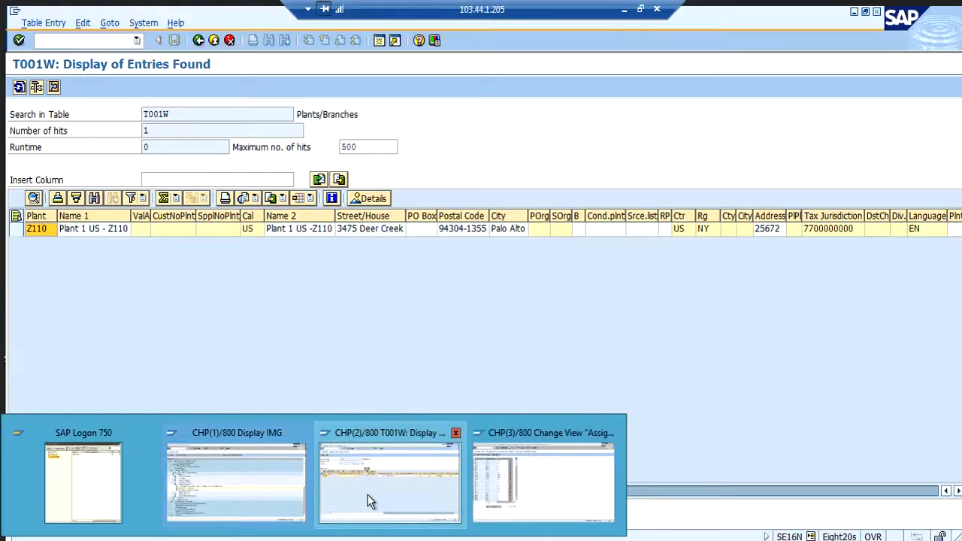
click(368, 495)
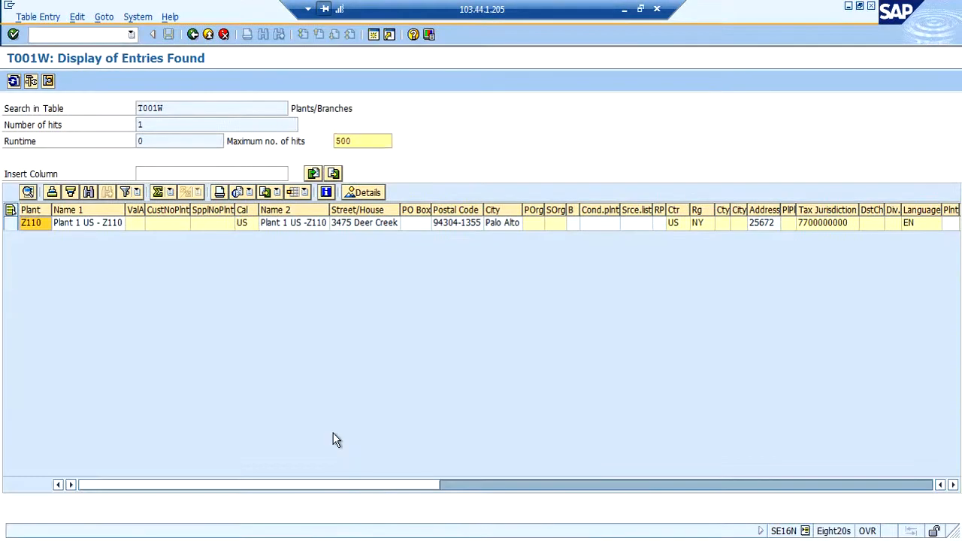
click(192, 37)
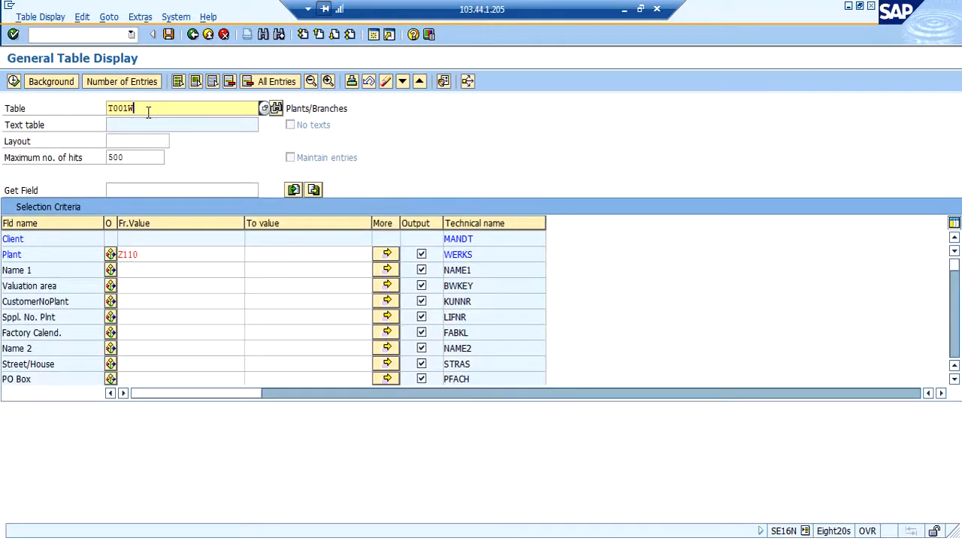
key(BackSpace)
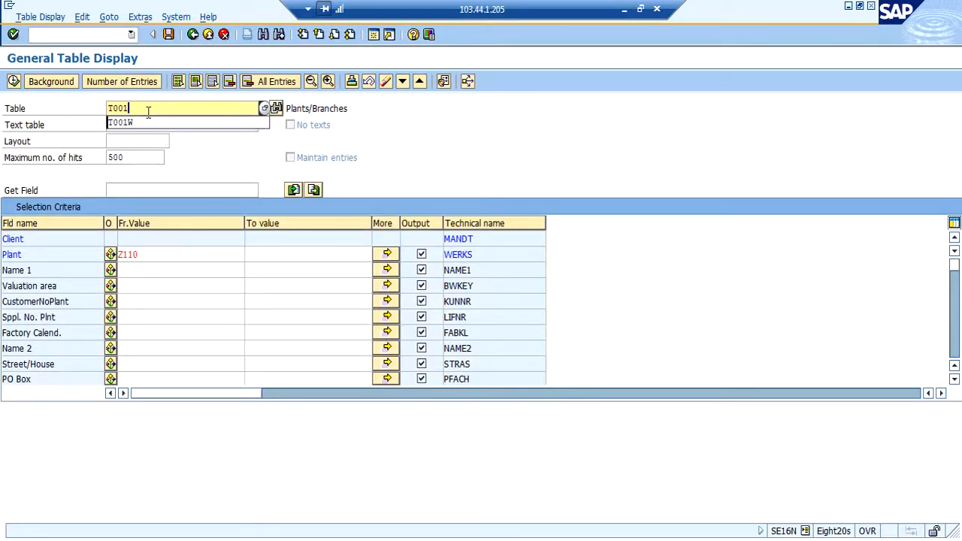
text(L)
key(Return)
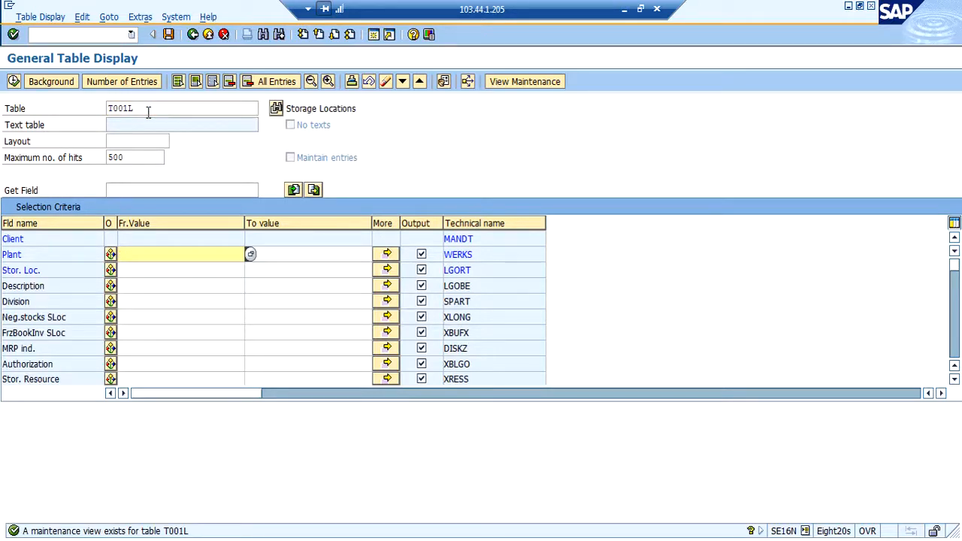
text(Z110)
key(F8)
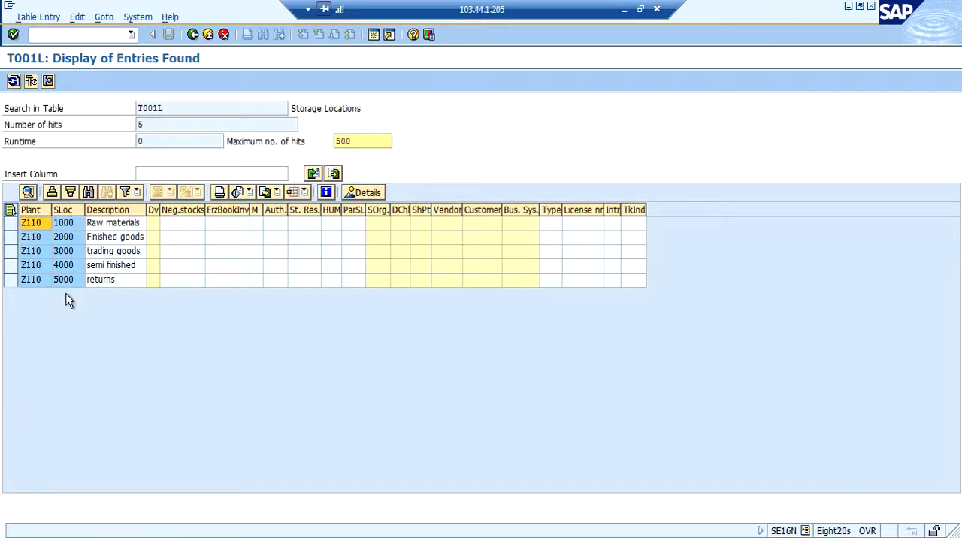
Return to the table selection and look up plant Z110 in table T001W
click(193, 35)
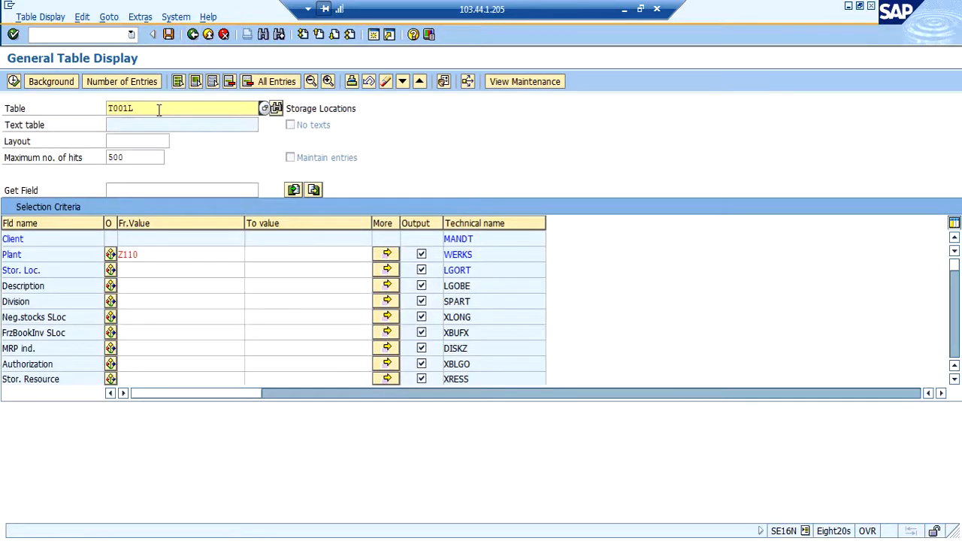
key(BackSpace)
text(W)
key(Return)
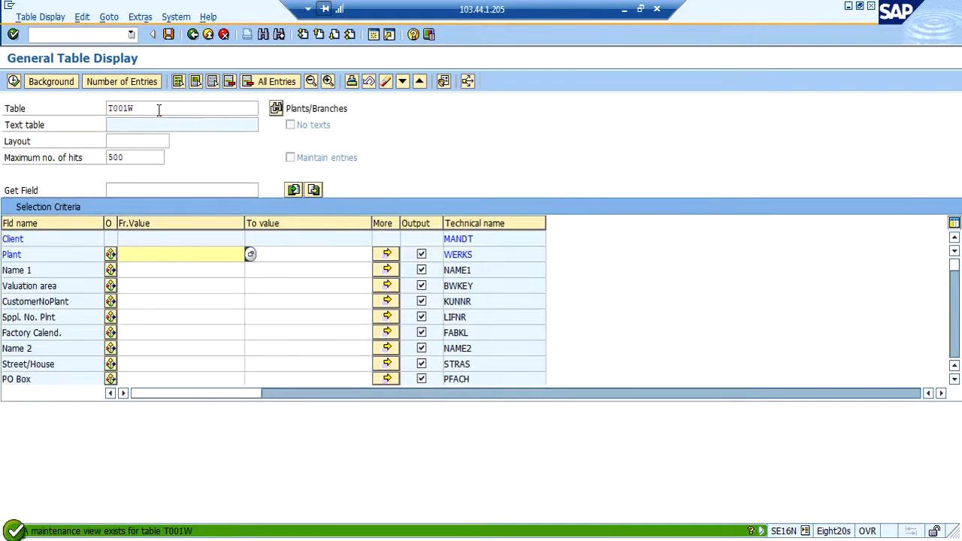
text(Z110)
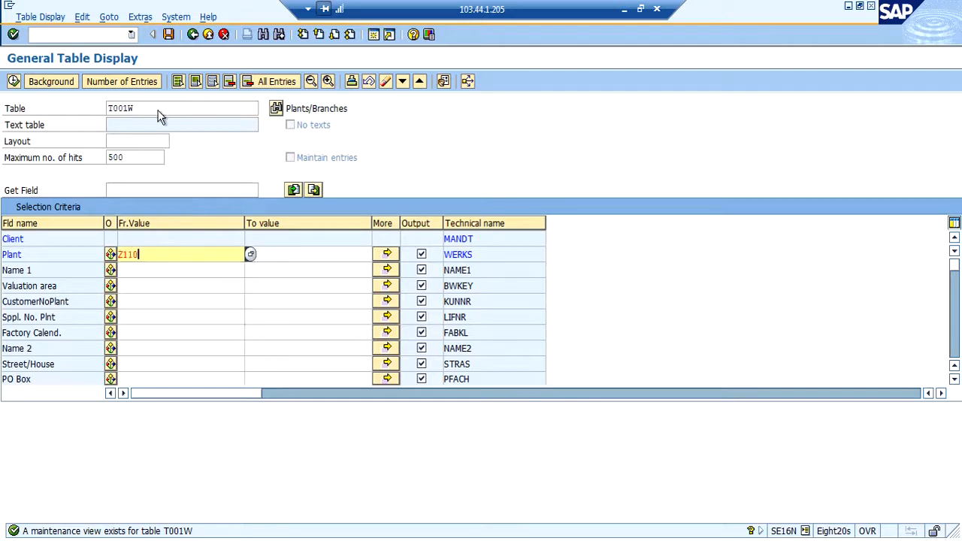
key(Return)
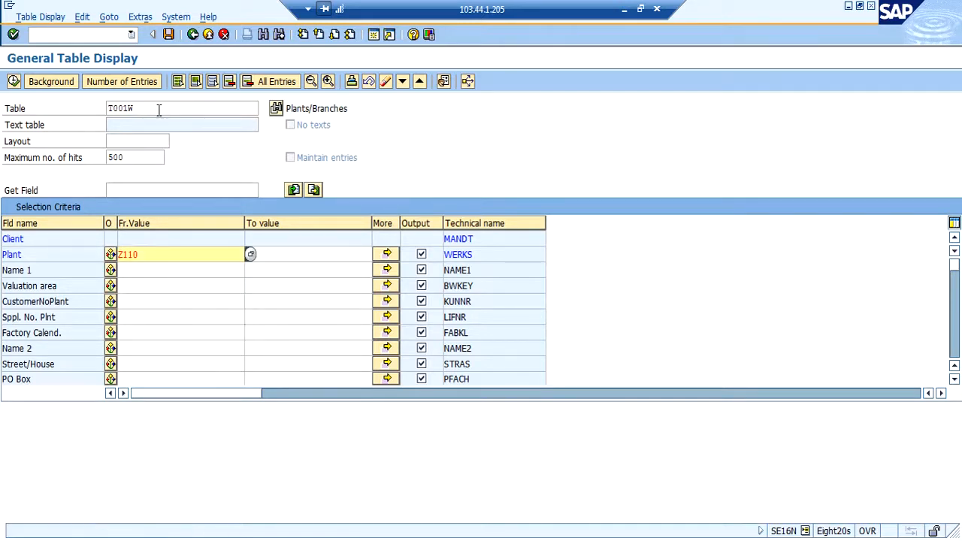
click(13, 81)
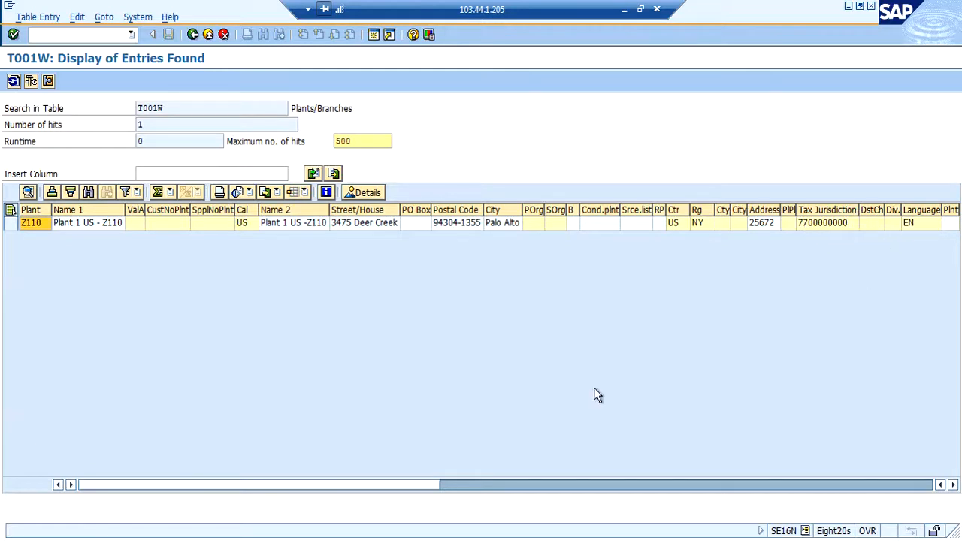
Return to the T001W selection criteria and search the field names for "ADRC" and "ARRNR"
click(192, 35)
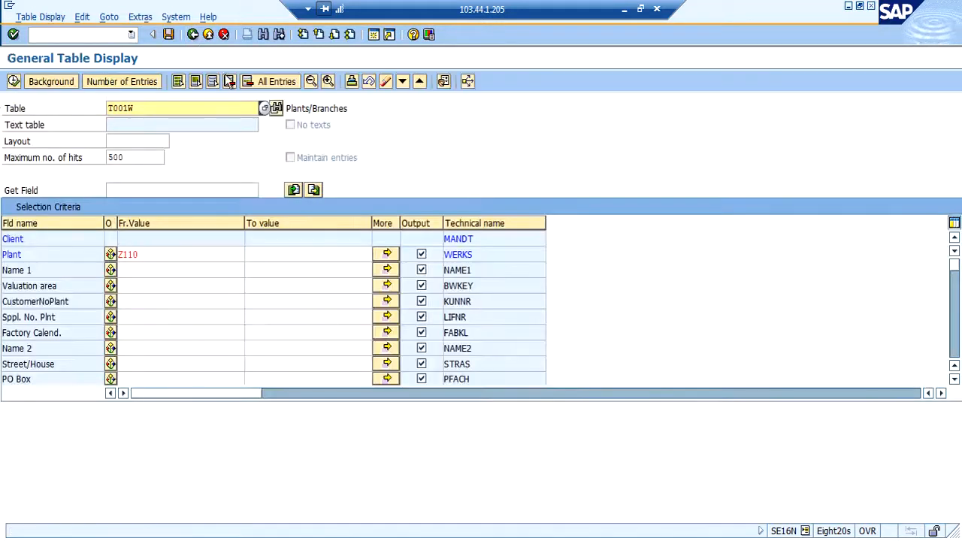
key(ctrl+f)
text(ADRC)
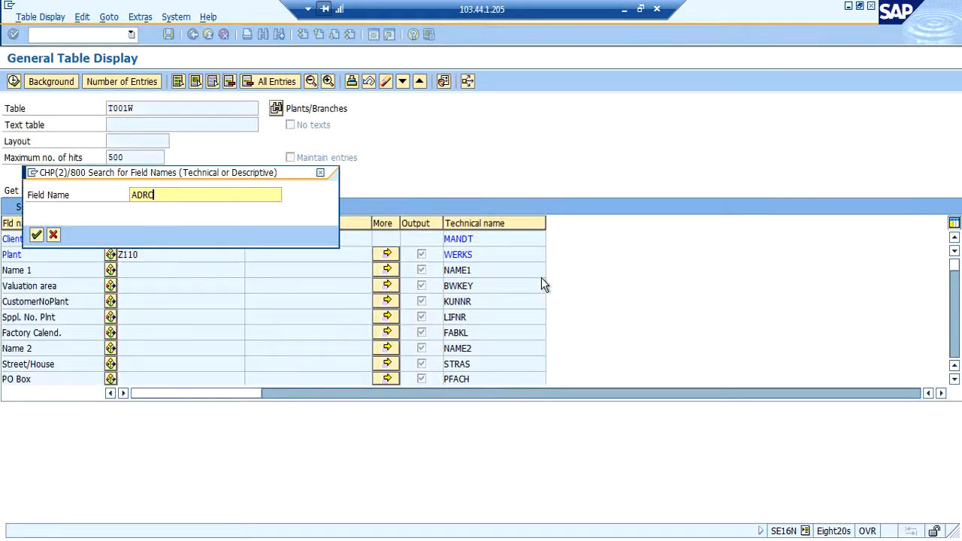
key(Return)
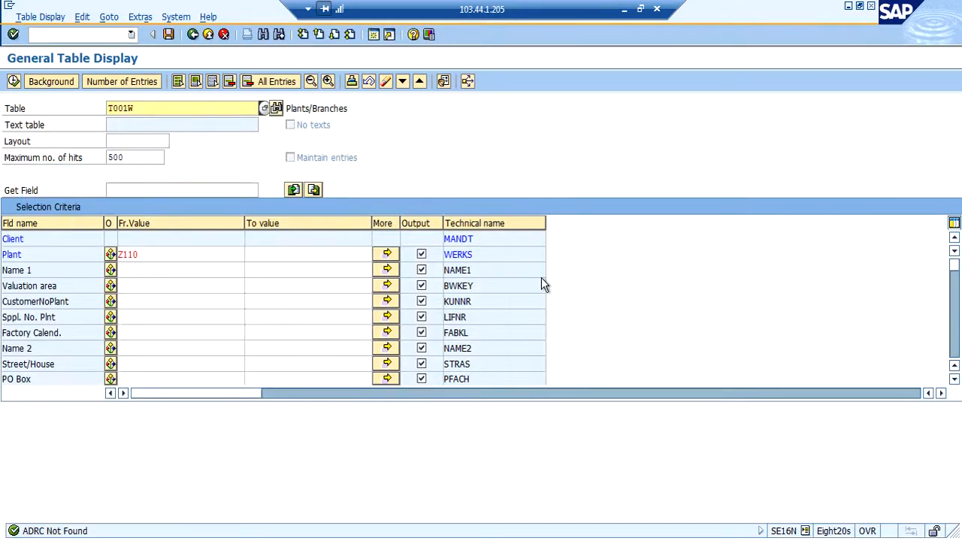
key(ctrl+f)
text(AR)
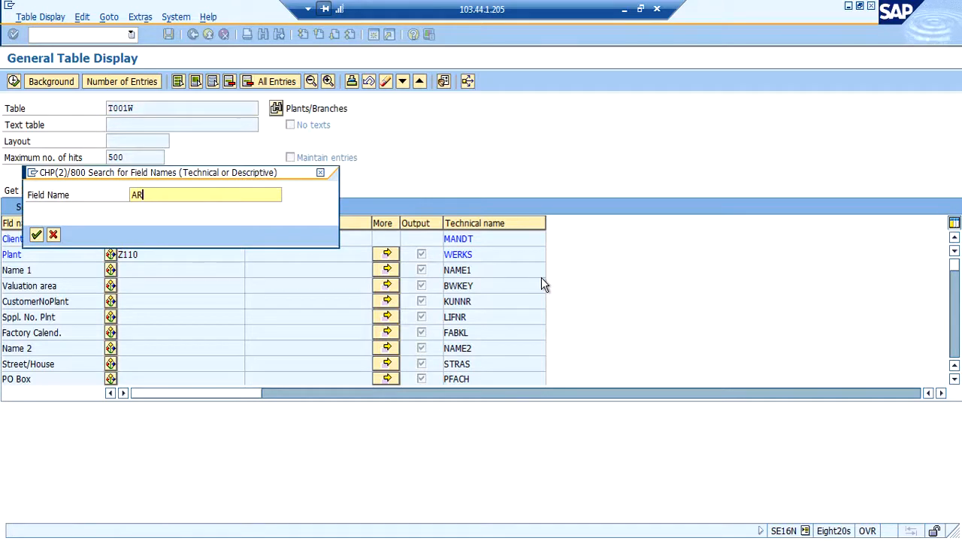
text(RNR)
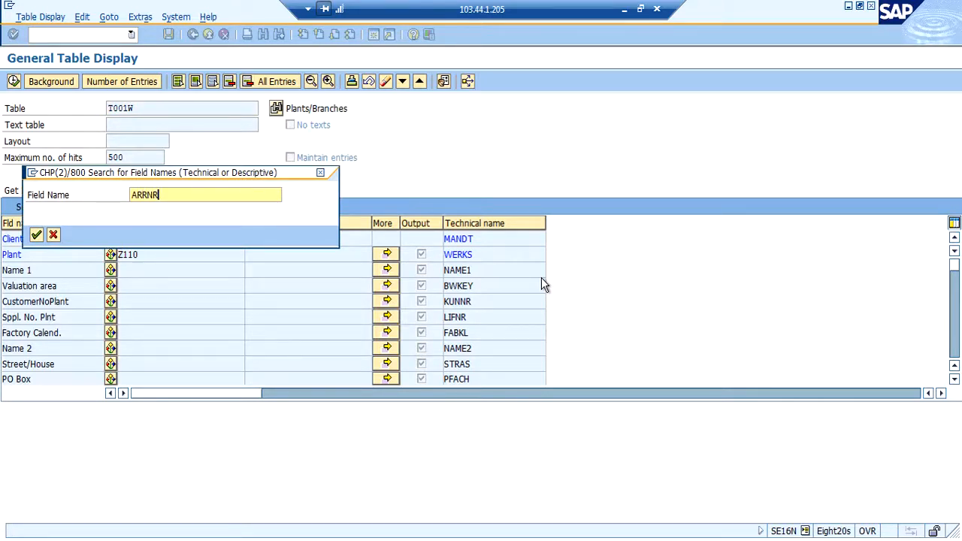
key(Return)
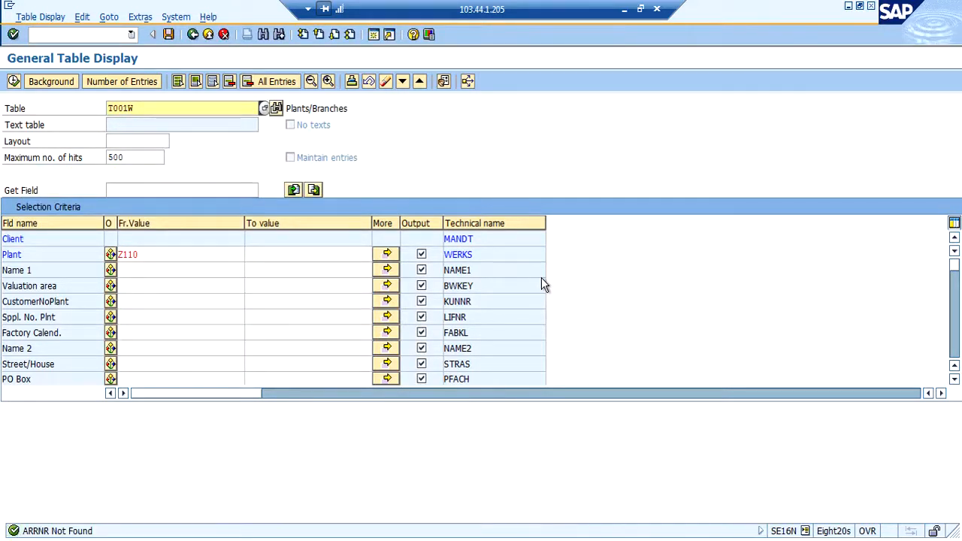
Switch to the Display IMG session and open the Maintain purchasing organization activity under Enterprise Structure, Definition, Materials Management
mouse_move(269, 528)
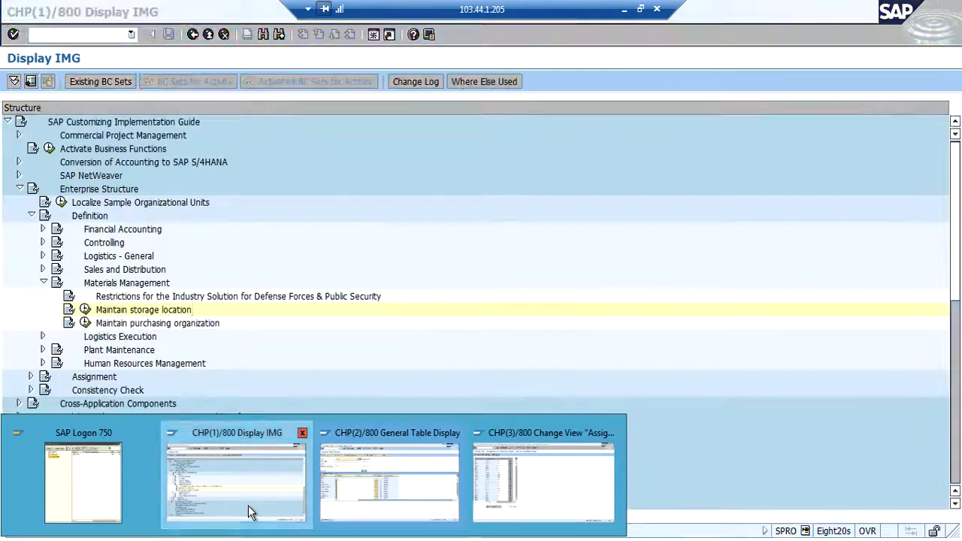
click(251, 513)
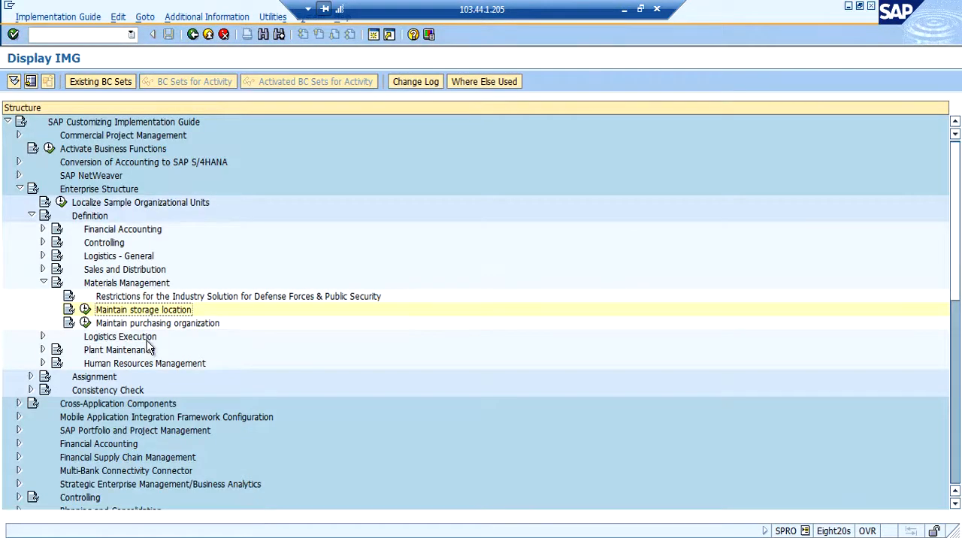
click(123, 324)
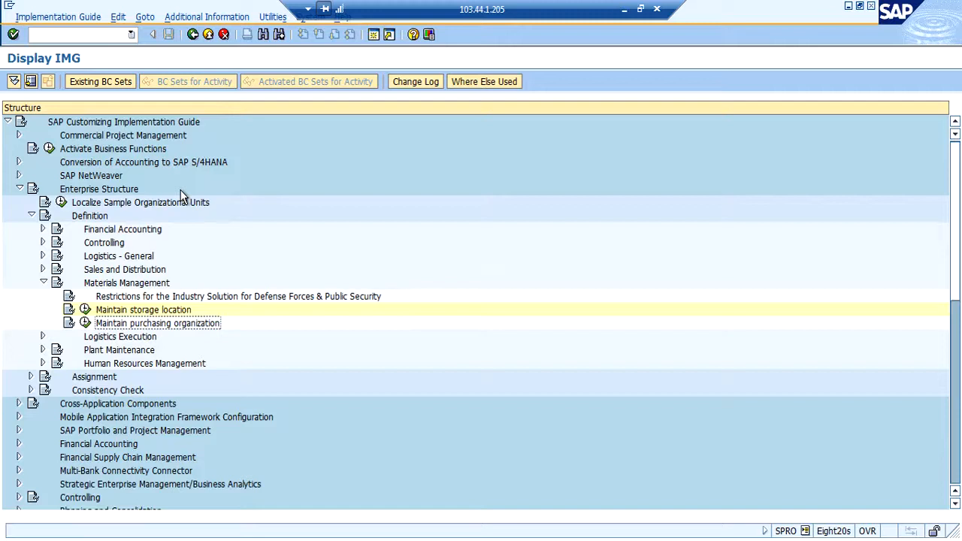
click(112, 189)
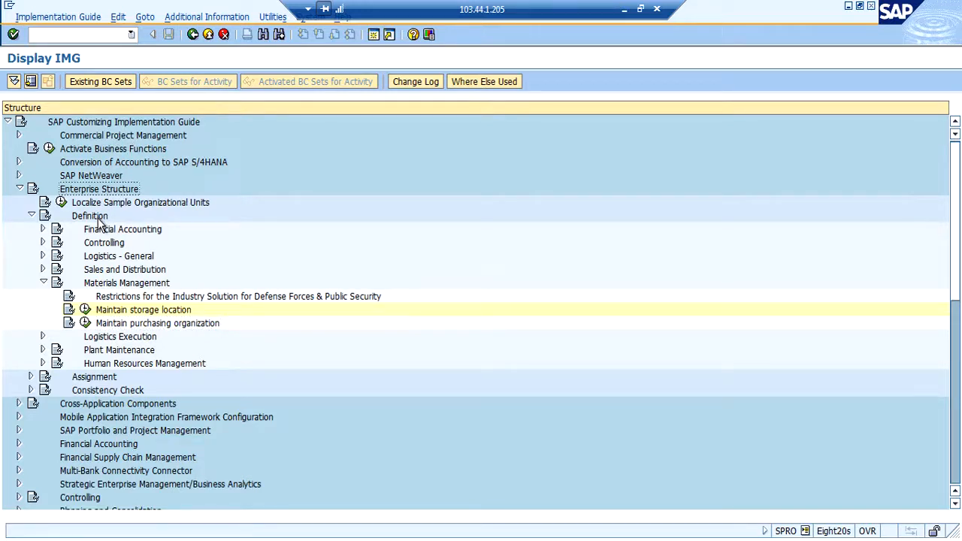
click(99, 218)
click(124, 287)
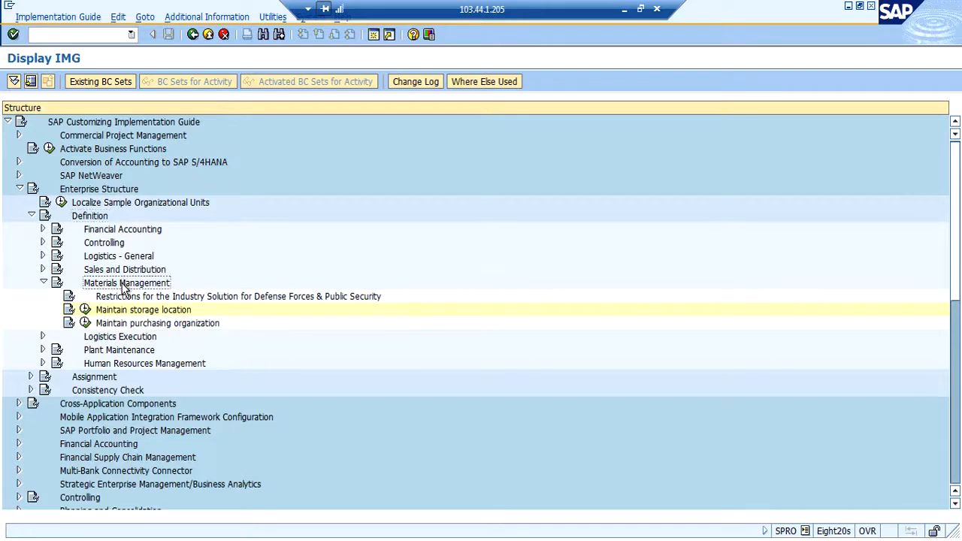
click(140, 325)
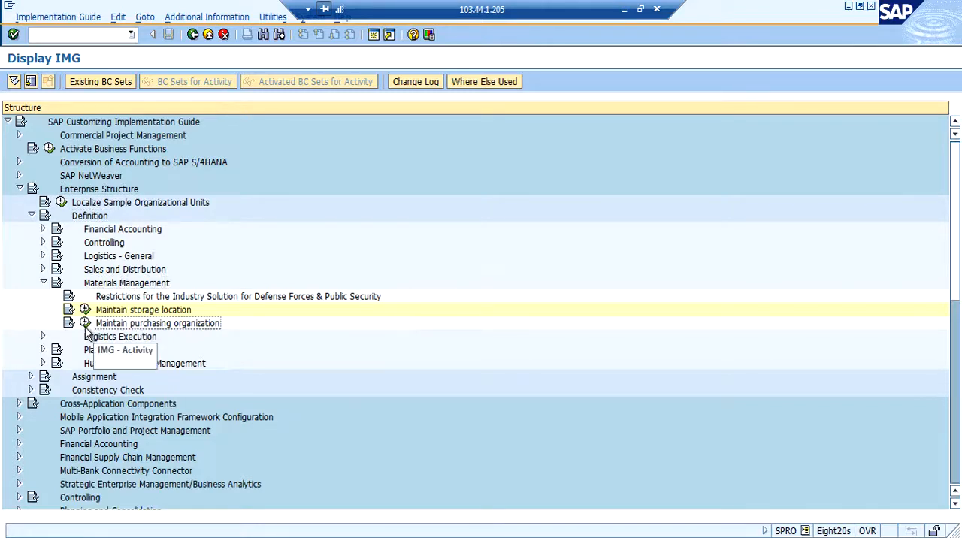
click(85, 324)
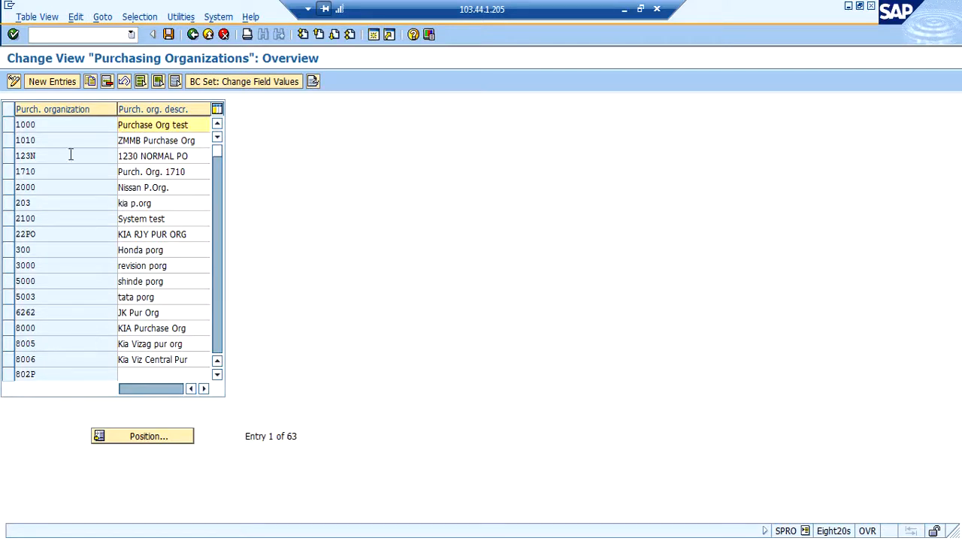
Add a new purchasing organization Z110 with the description "Z110 - PLANT"
click(68, 84)
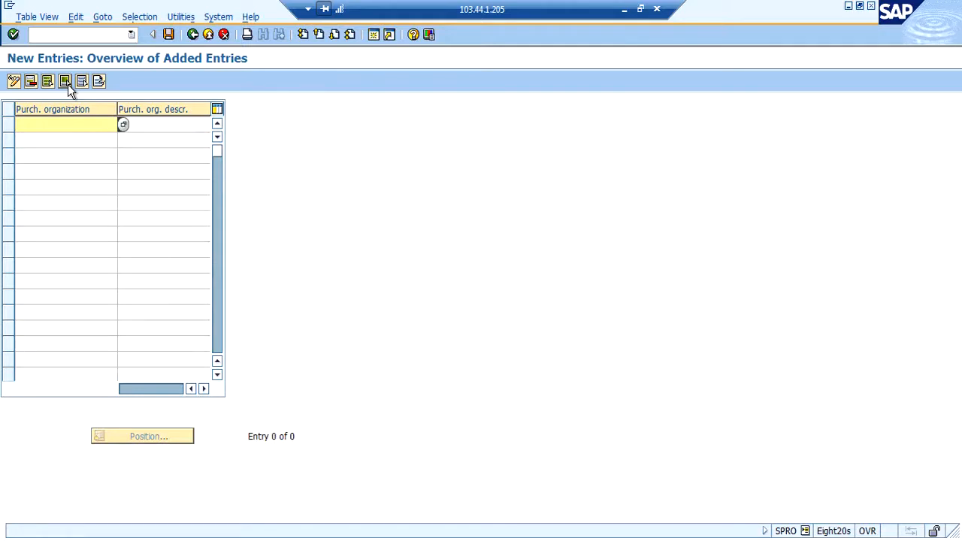
text(Z110)
key(Tab)
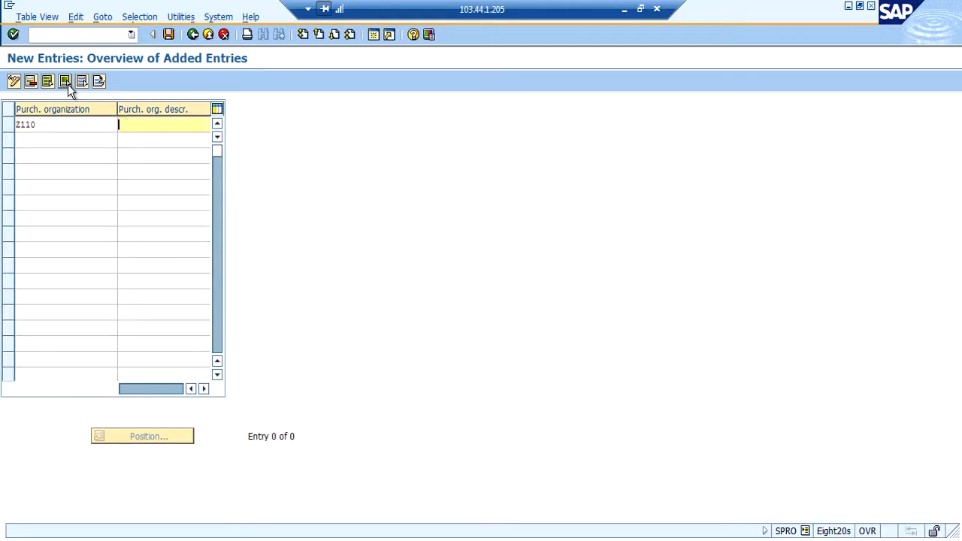
text(Z110 - PLANT)
key(Return)
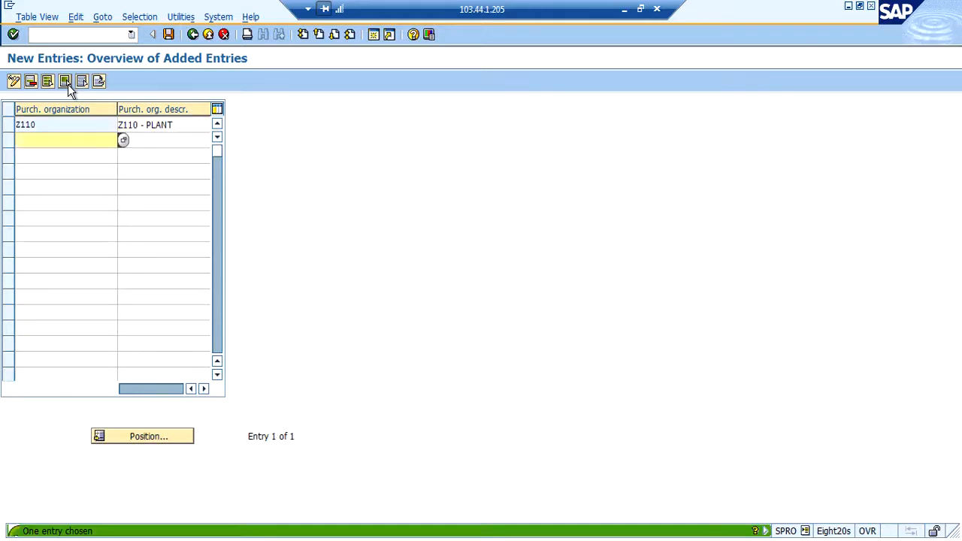
Save the new purchasing organization under the SAP MM customizing request and return to the implementation guide
click(168, 35)
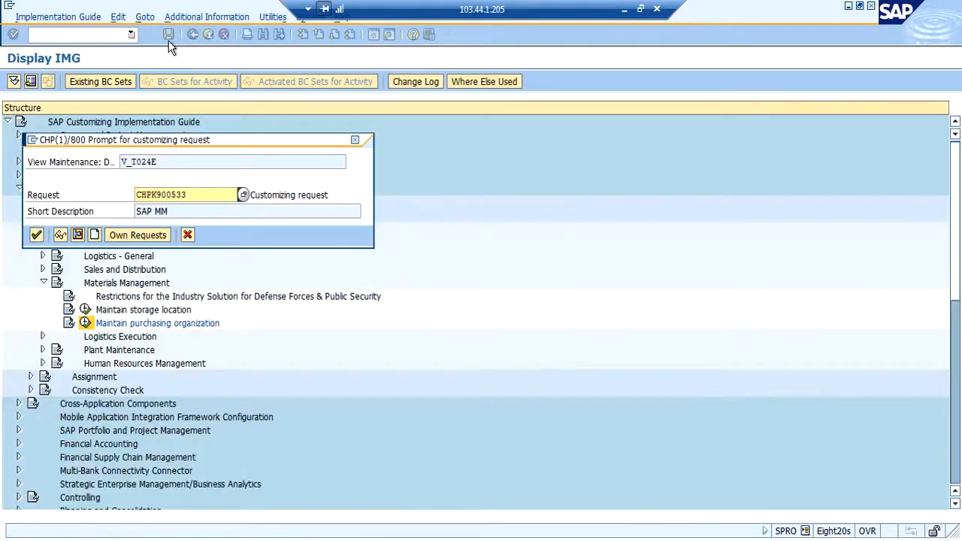
click(36, 237)
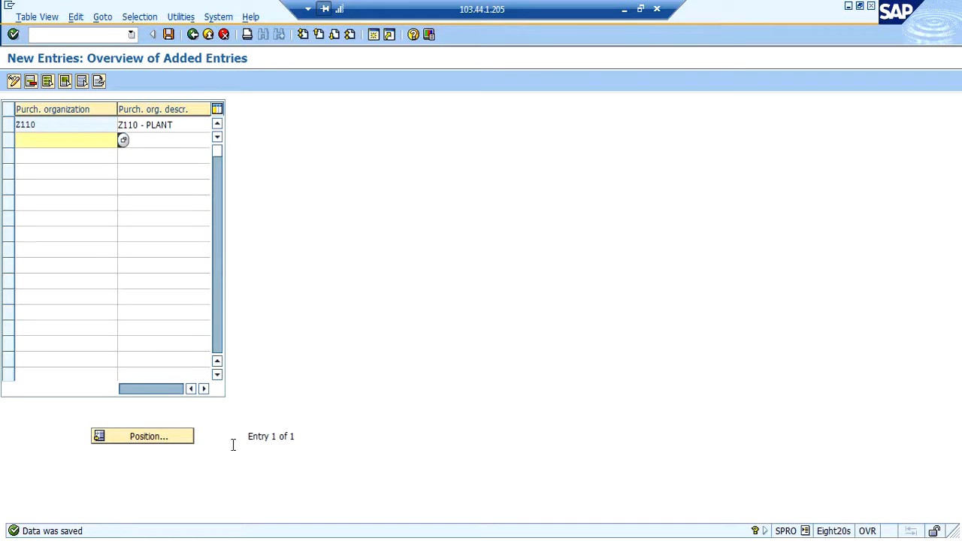
click(193, 35)
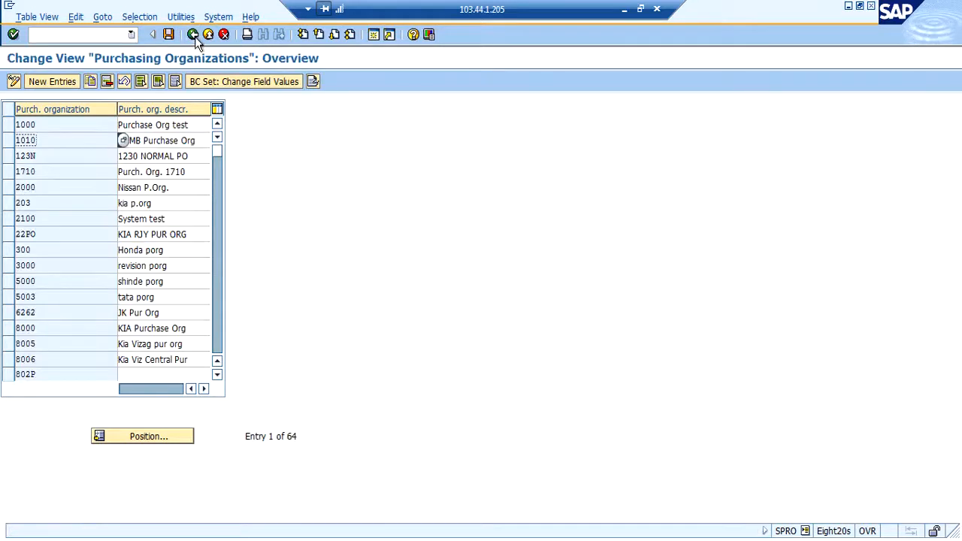
click(193, 35)
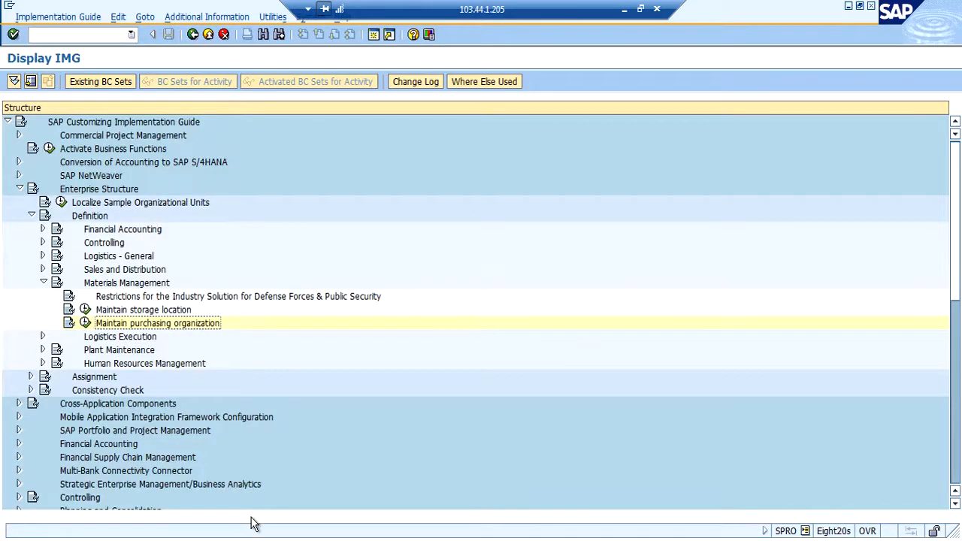
Switch back to the General Table Display session
mouse_move(252, 534)
click(360, 475)
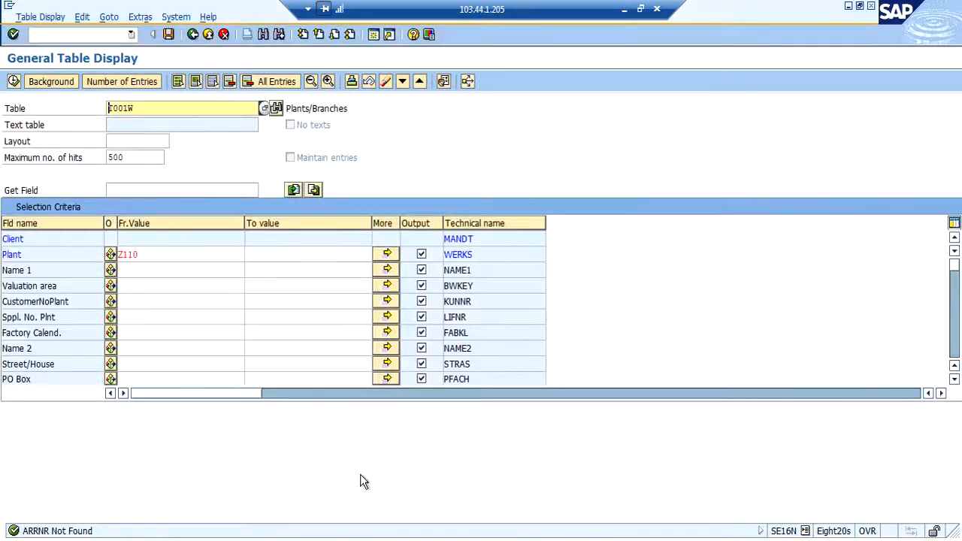
click(146, 109)
key(BackSpace)
text(E)
key(Return)
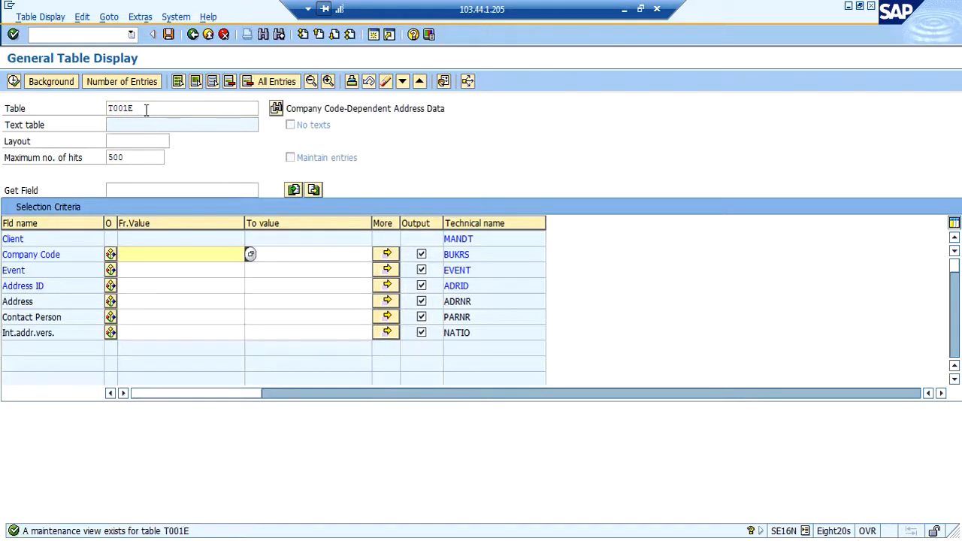
Look up purchasing organization Z110 in table T024E and examine its description and company code
click(146, 109)
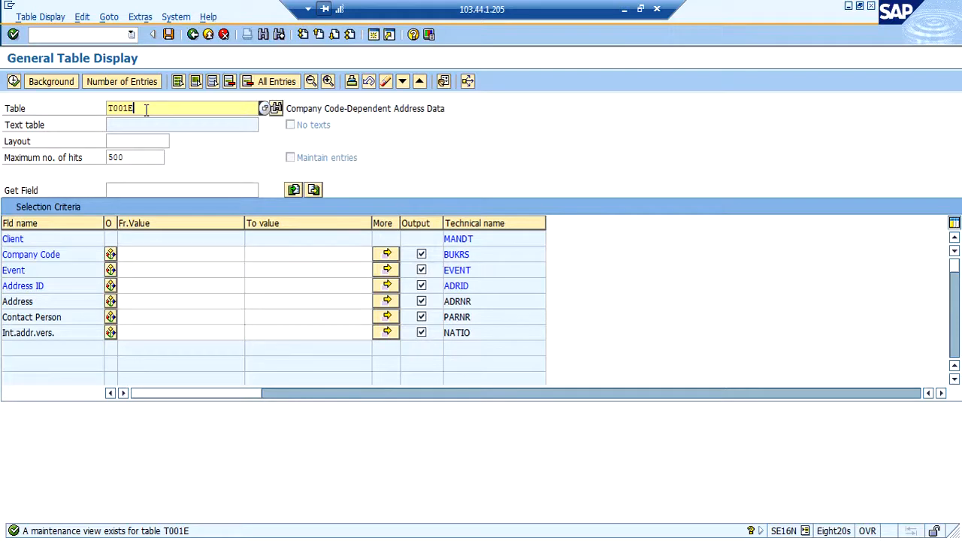
key(BackSpace)
key(BackSpace)
key(BackSpace)
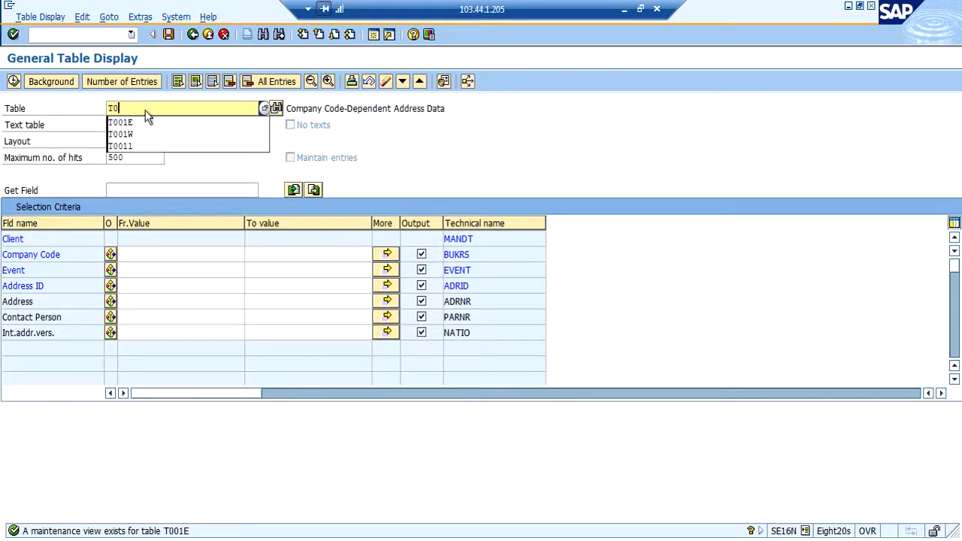
text(24E)
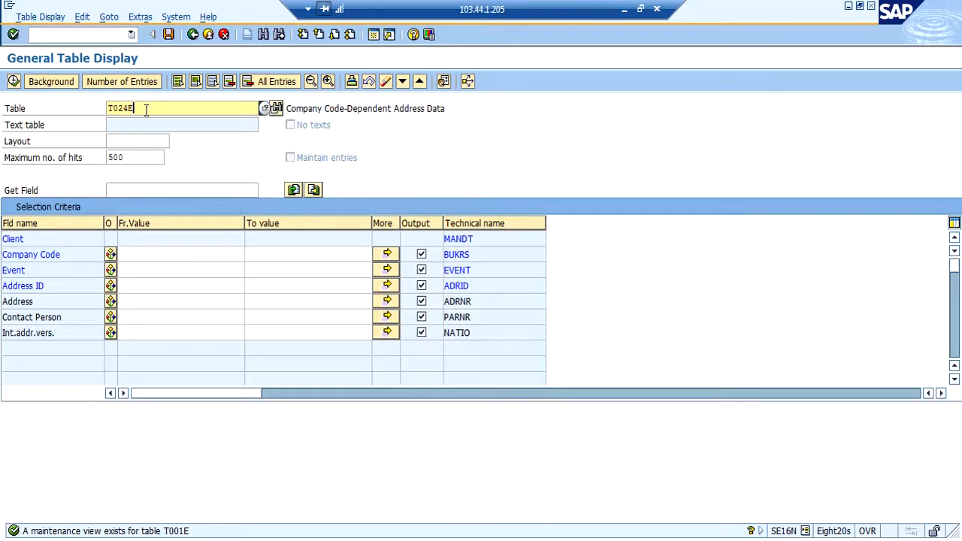
key(Return)
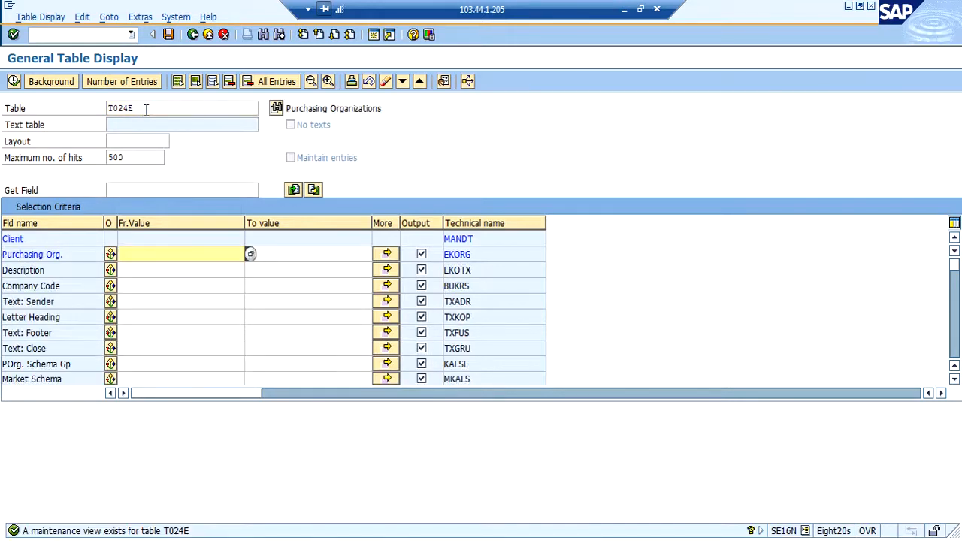
text(Z110)
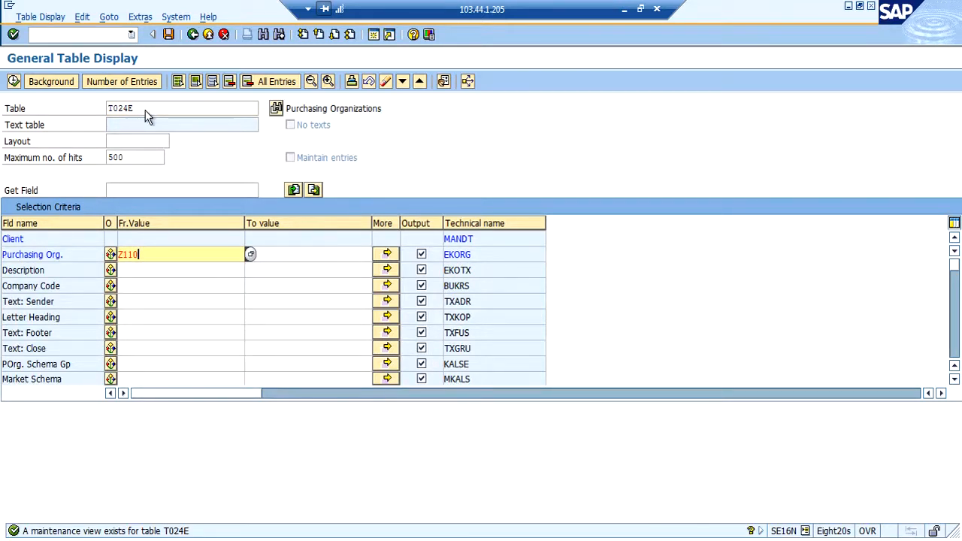
key(F8)
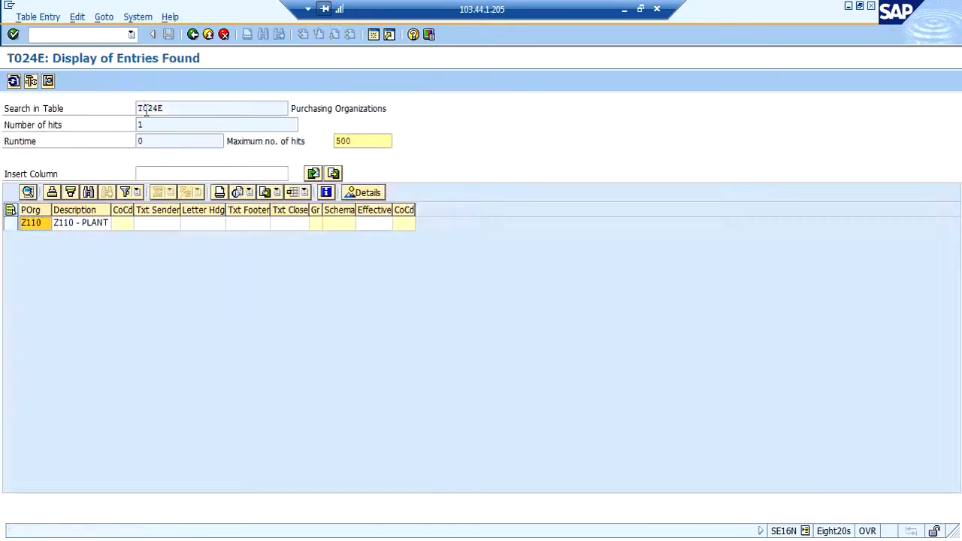
click(36, 227)
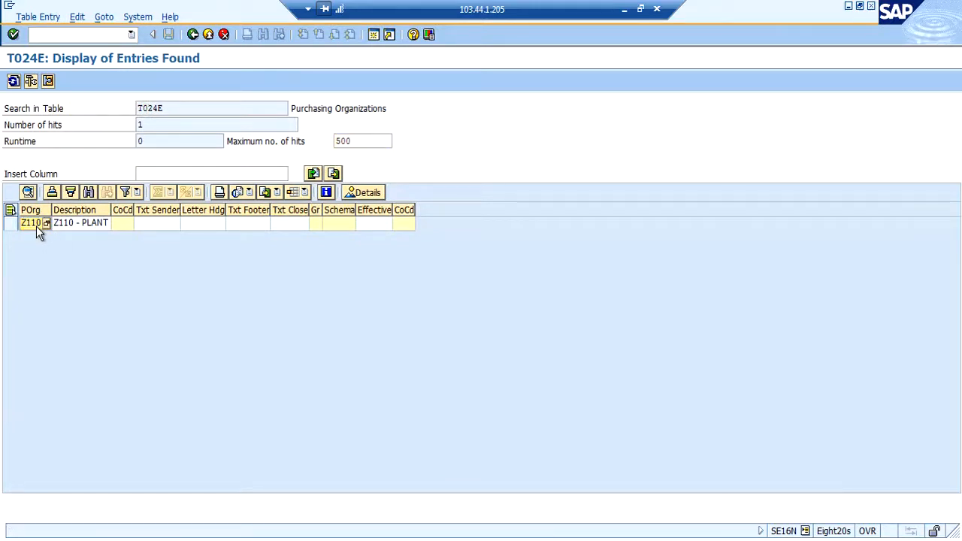
click(122, 226)
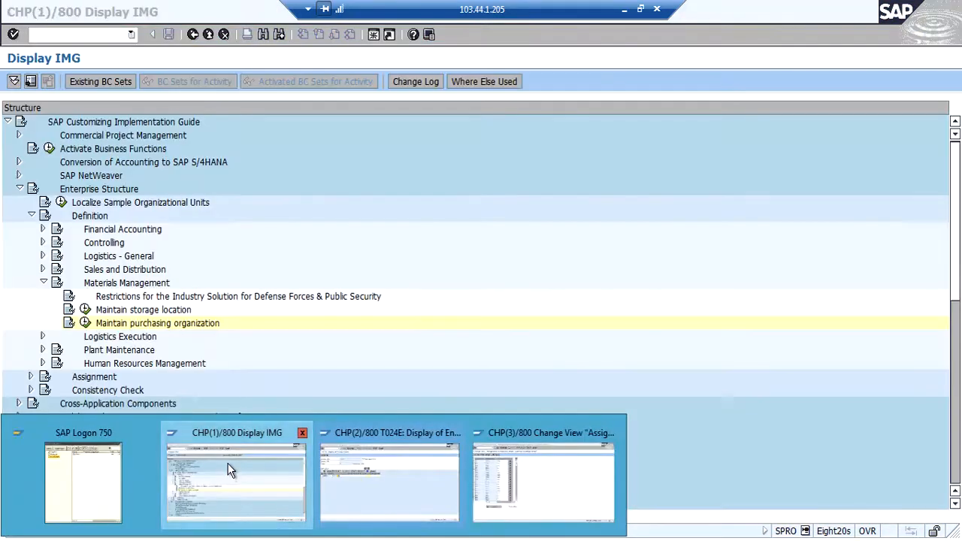
Switch to the Display IMG session and open Assign plant to company code under Enterprise Structure, Assignment, Logistics - General
click(231, 471)
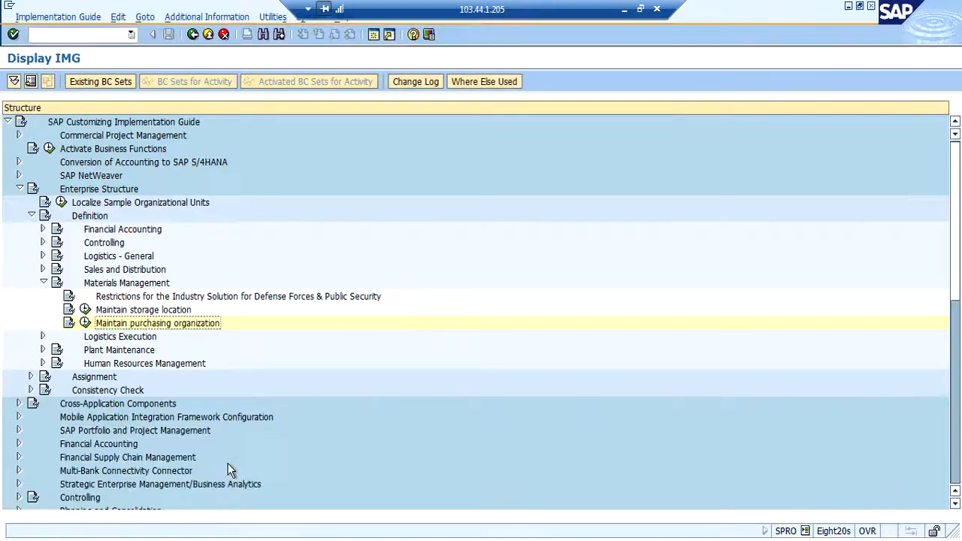
click(32, 215)
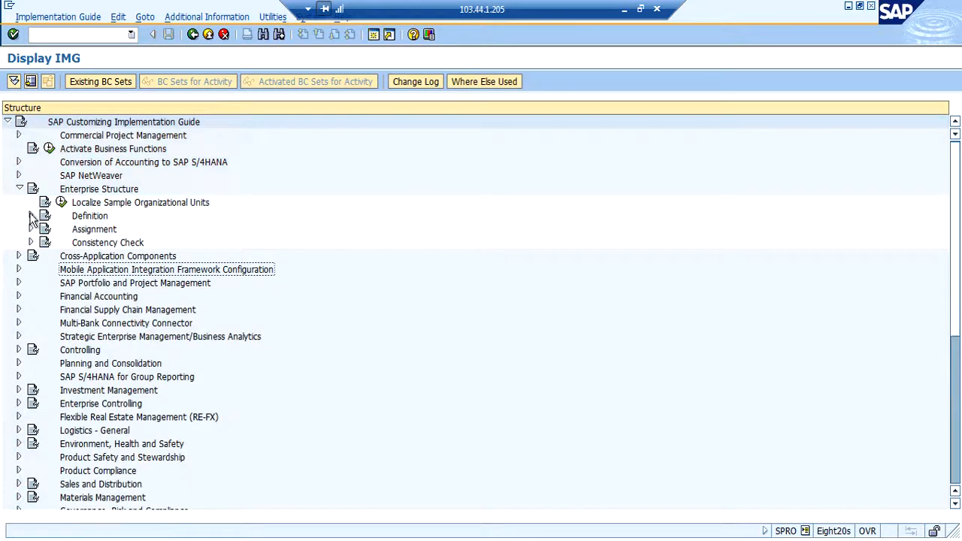
click(134, 193)
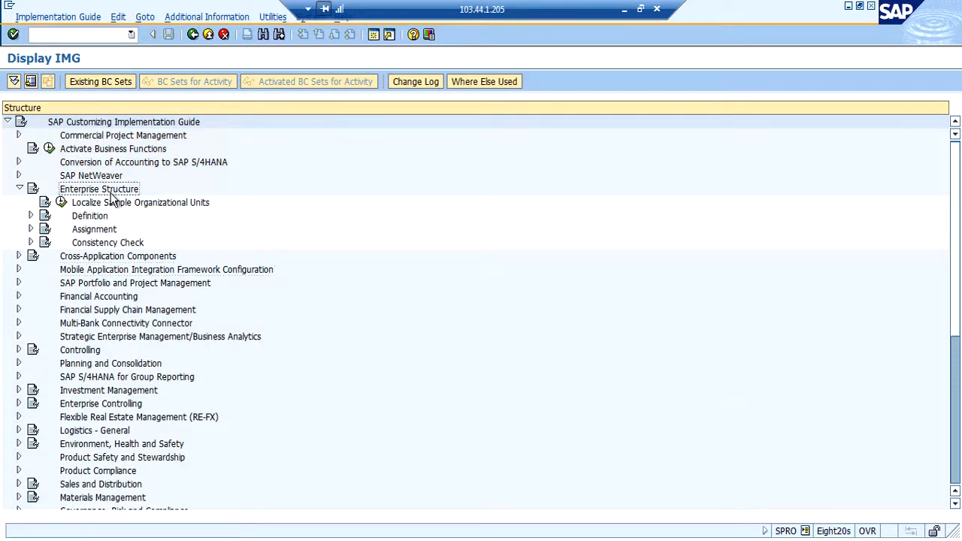
click(31, 229)
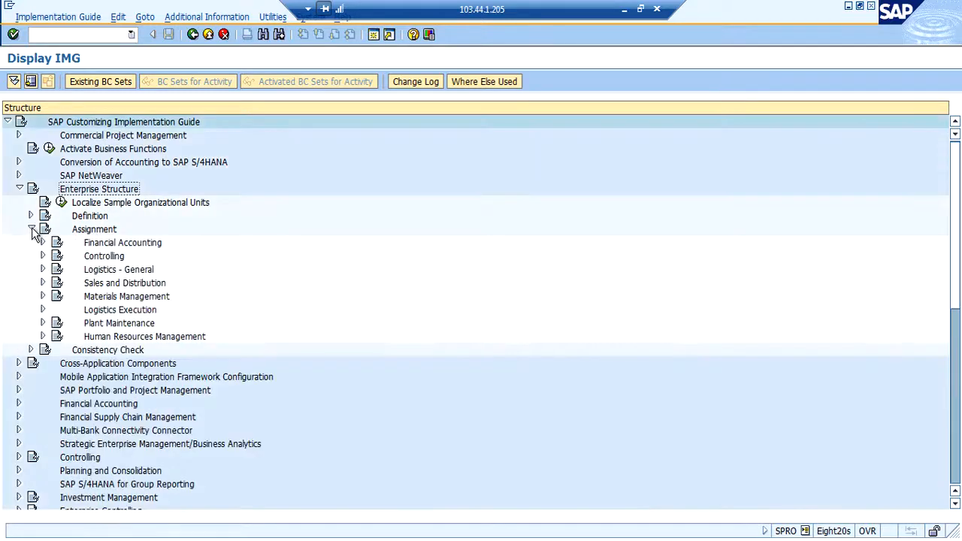
click(43, 270)
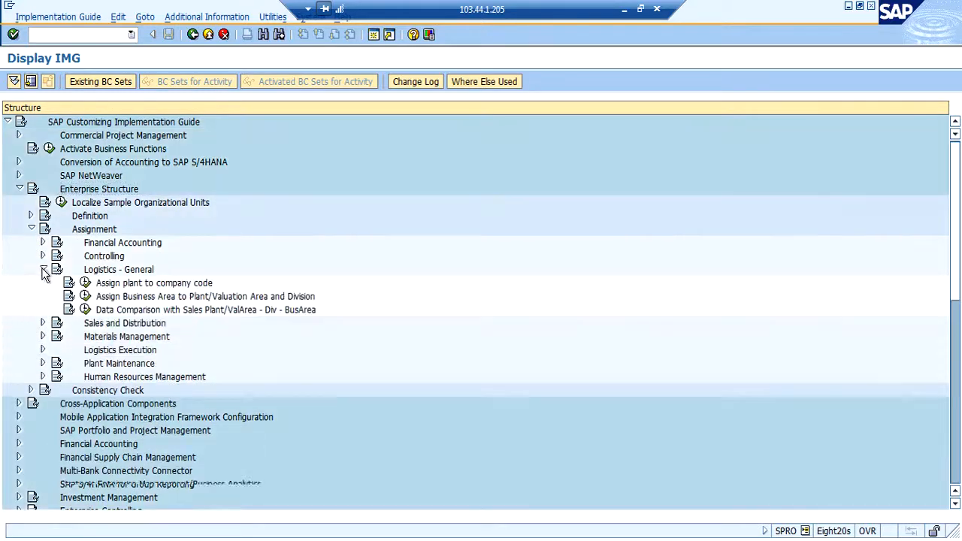
click(126, 284)
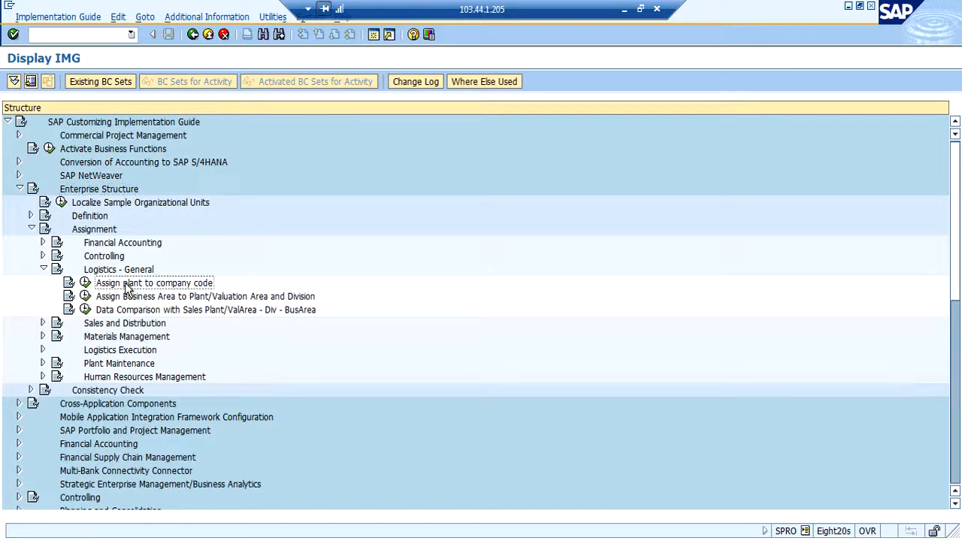
click(85, 284)
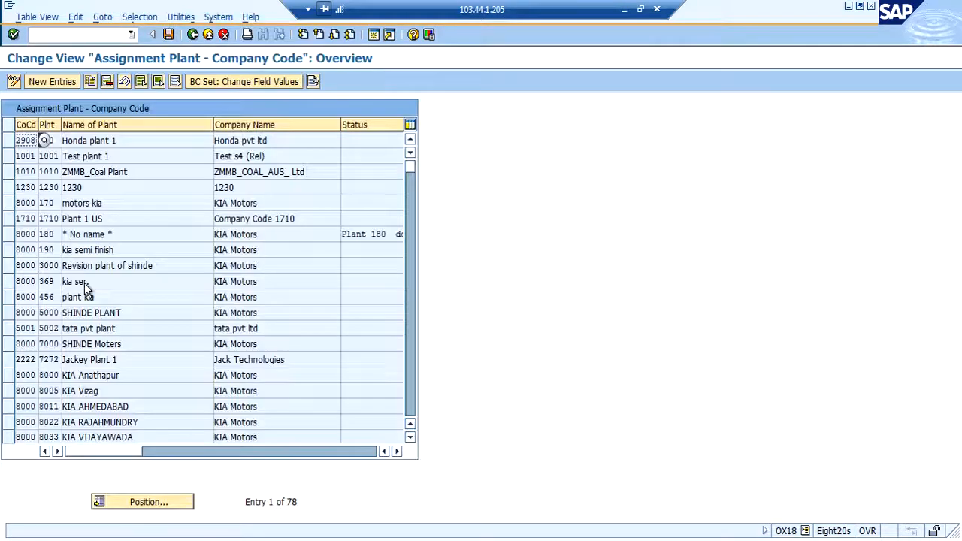
Add a new assignment entry linking company code 1710 to plant Z110
click(53, 81)
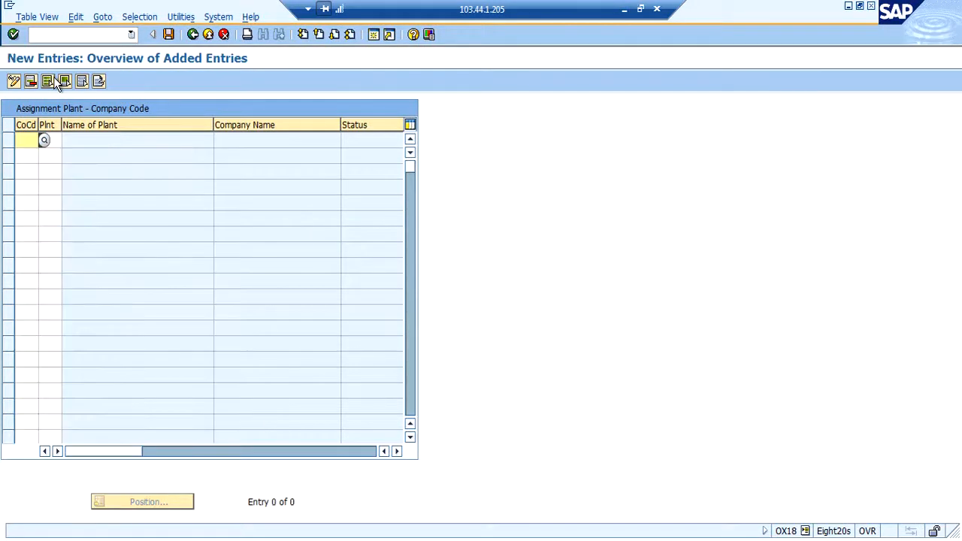
text(17)
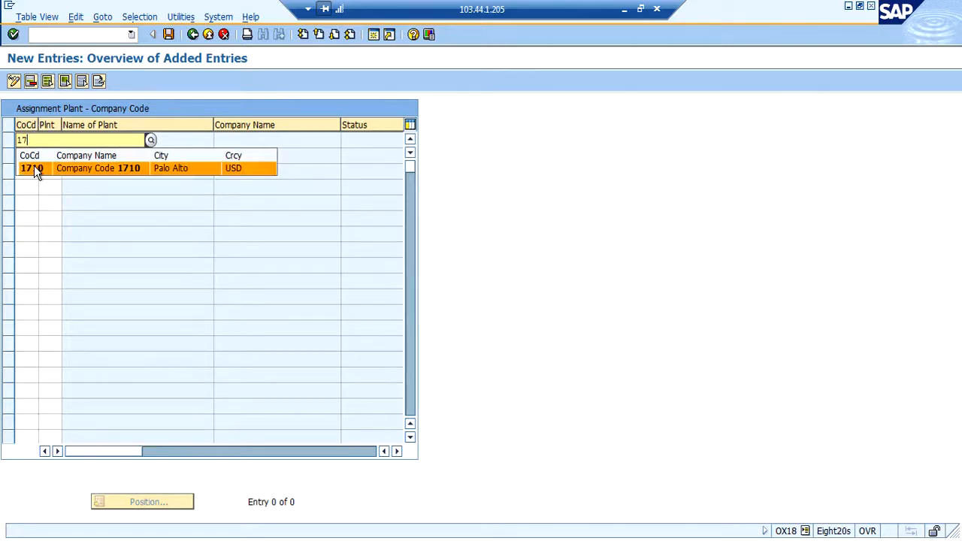
click(35, 171)
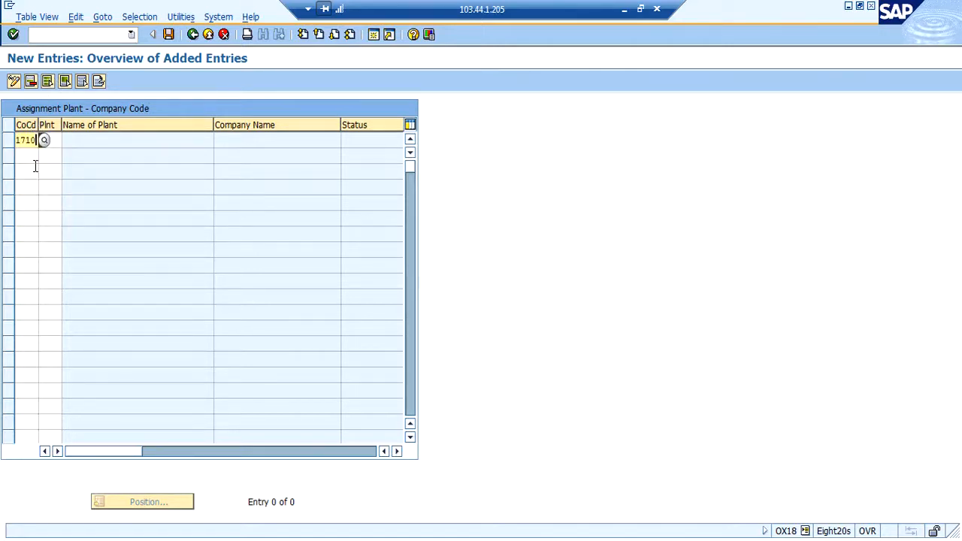
key(Tab)
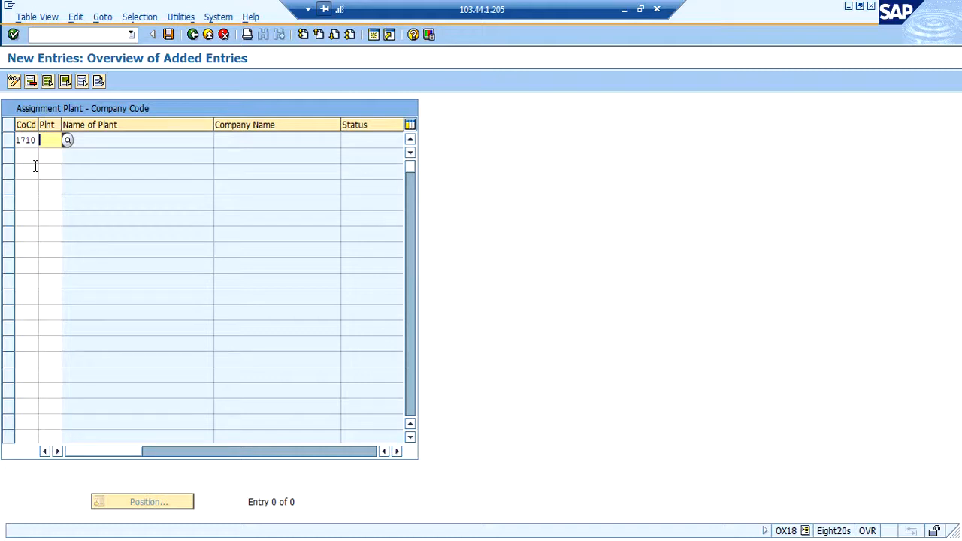
text(Z11)
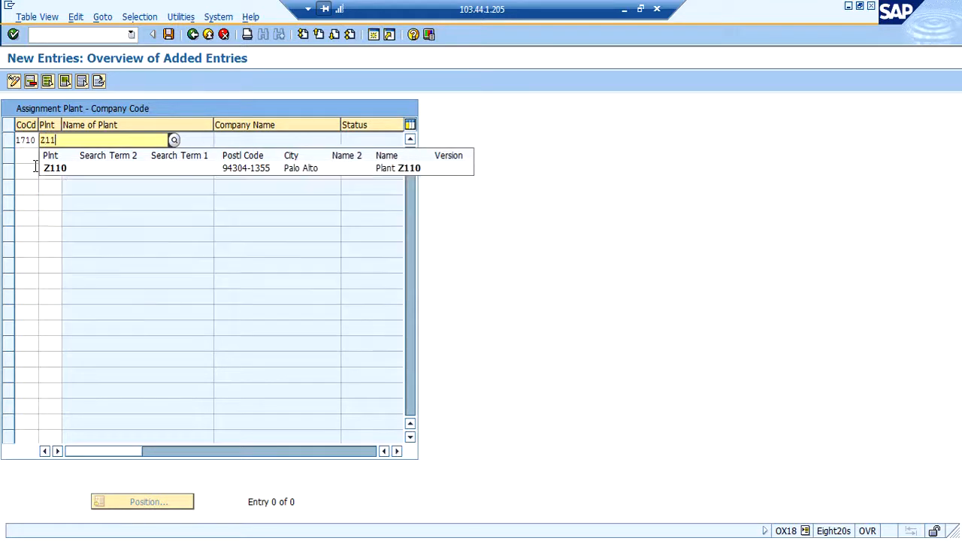
text(0)
key(Return)
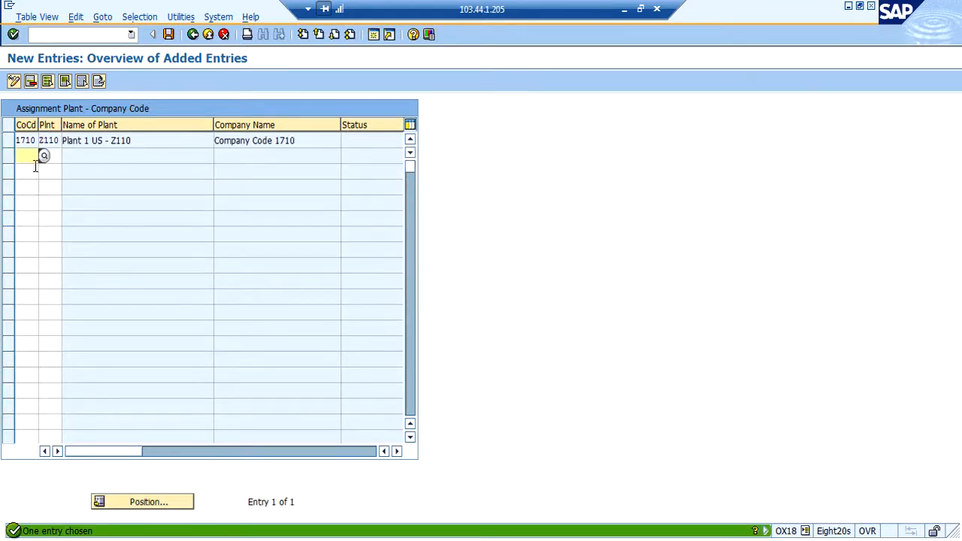
Save the plant assignment under the SAP MM customizing request, return to the implementation guide and collapse Logistics - General
click(169, 35)
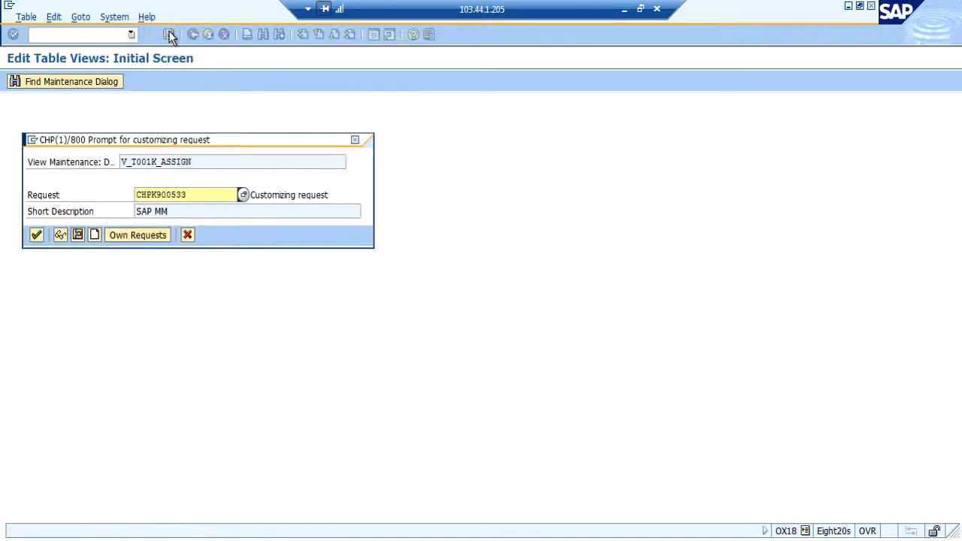
click(37, 233)
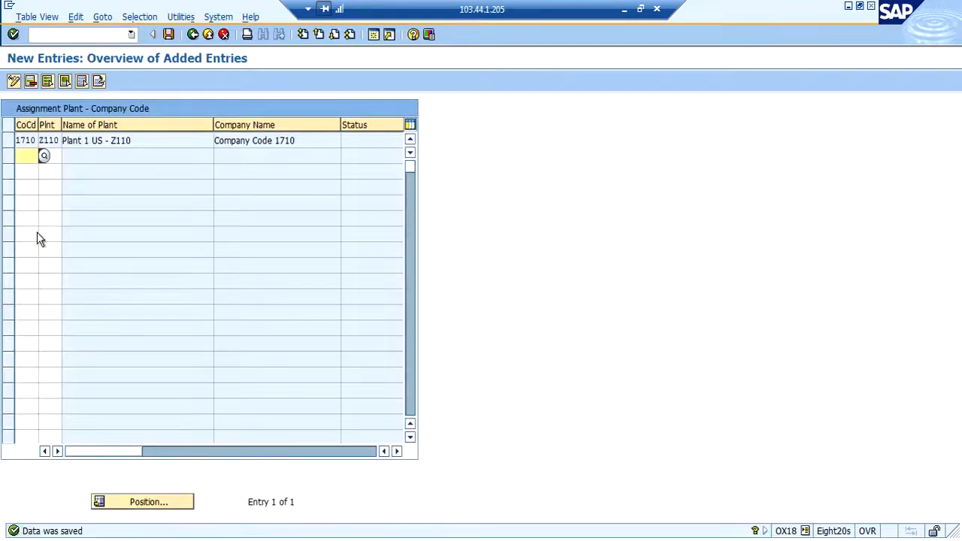
click(195, 36)
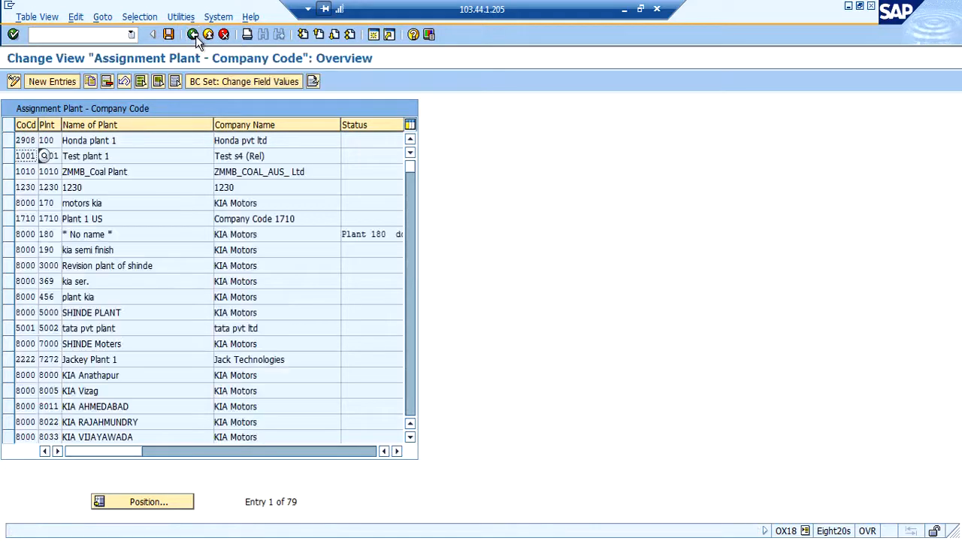
click(196, 36)
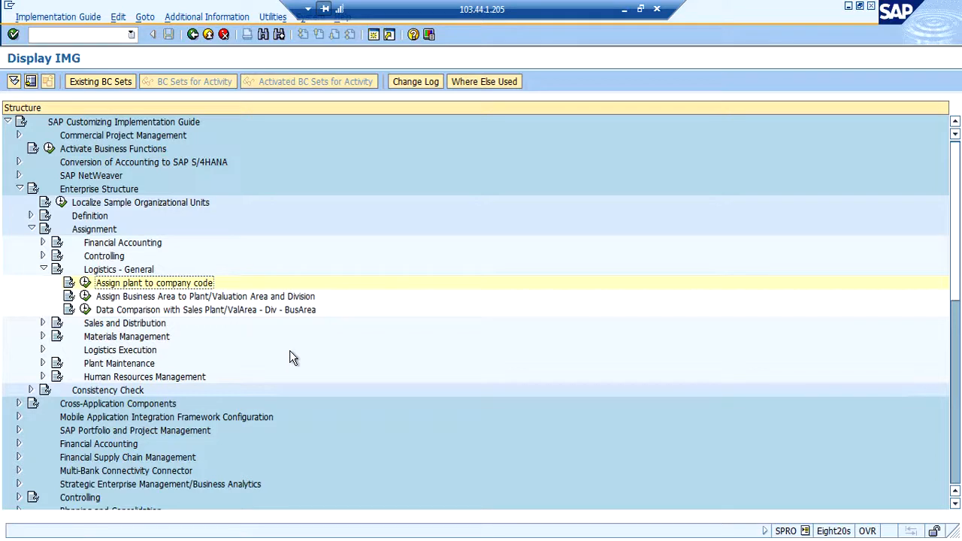
click(43, 270)
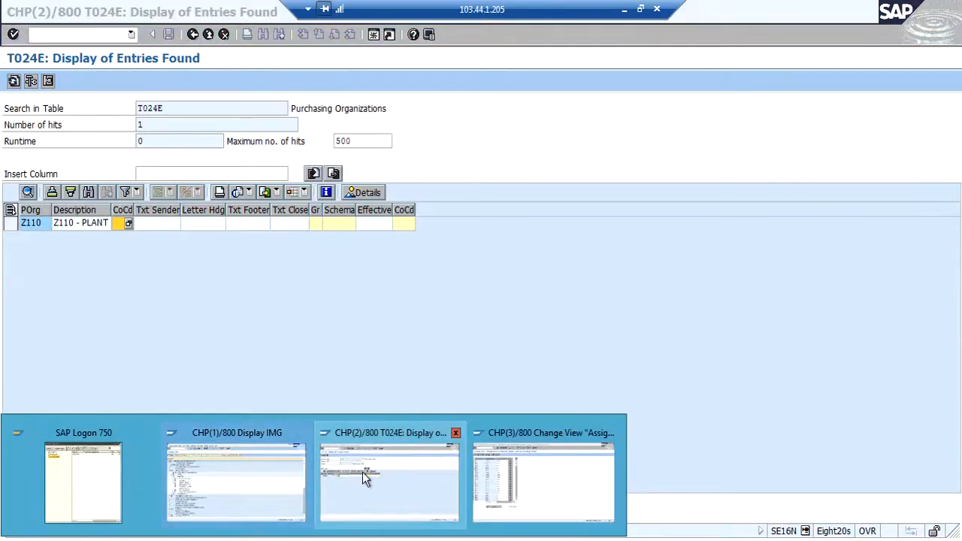
In the General Table Display session, look up valuation area Z110 in table T001K and examine its company code
click(363, 472)
click(192, 35)
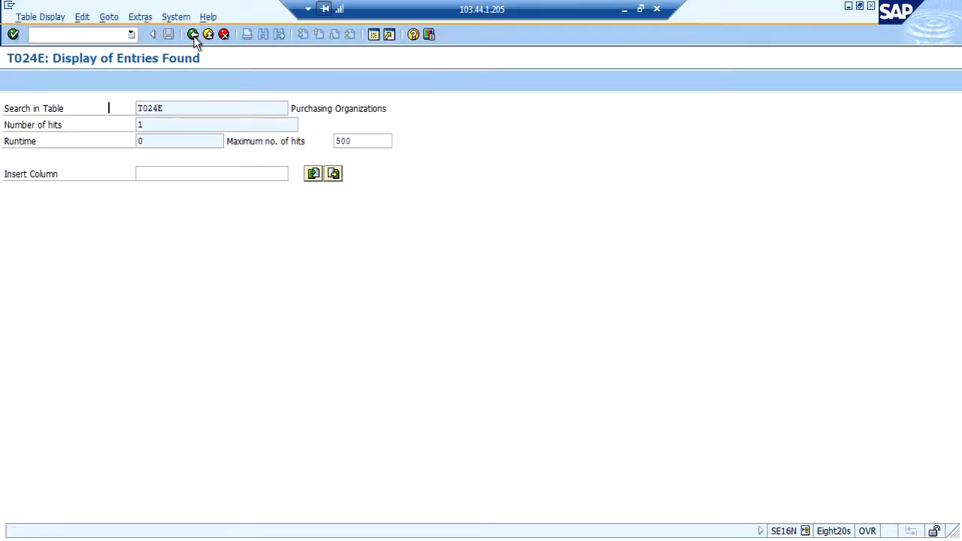
key(BackSpace)
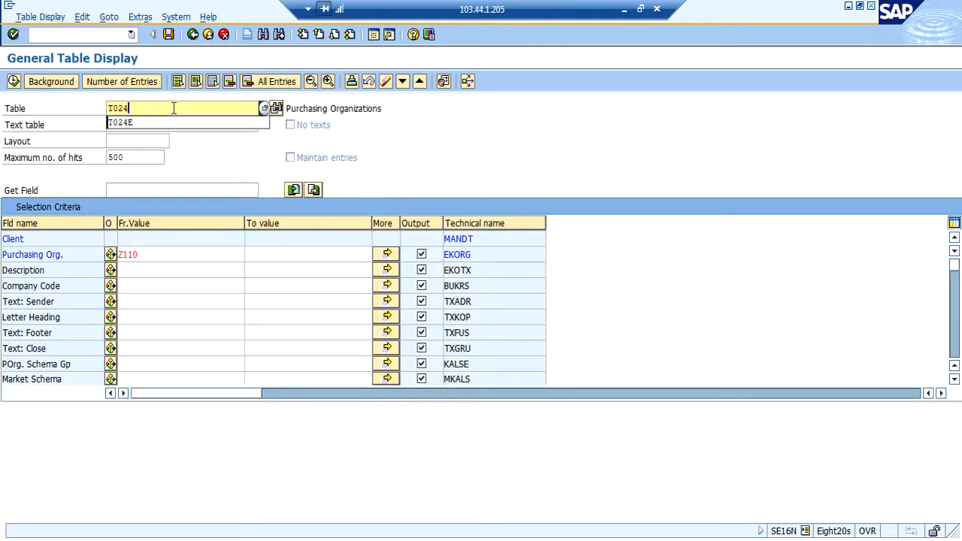
key(BackSpace)
key(BackSpace)
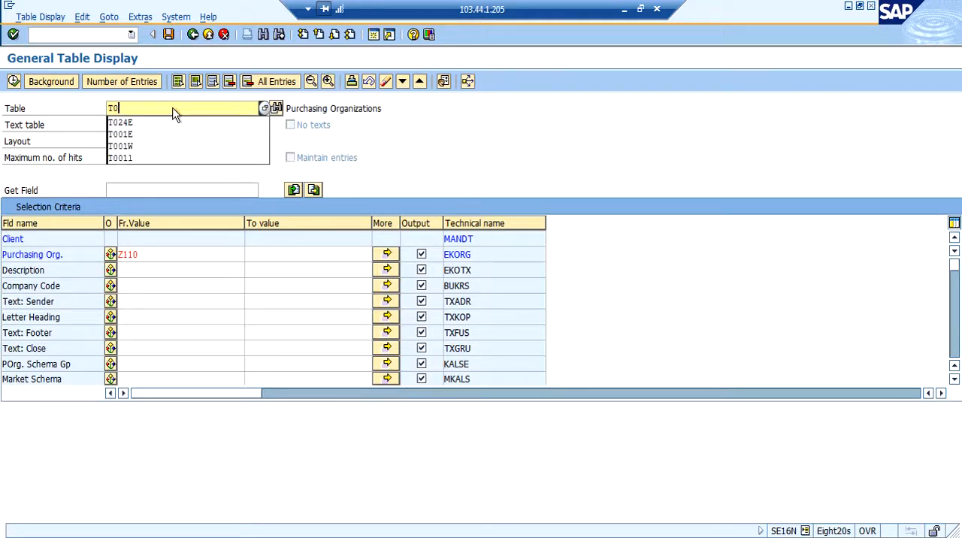
text(01K)
key(Return)
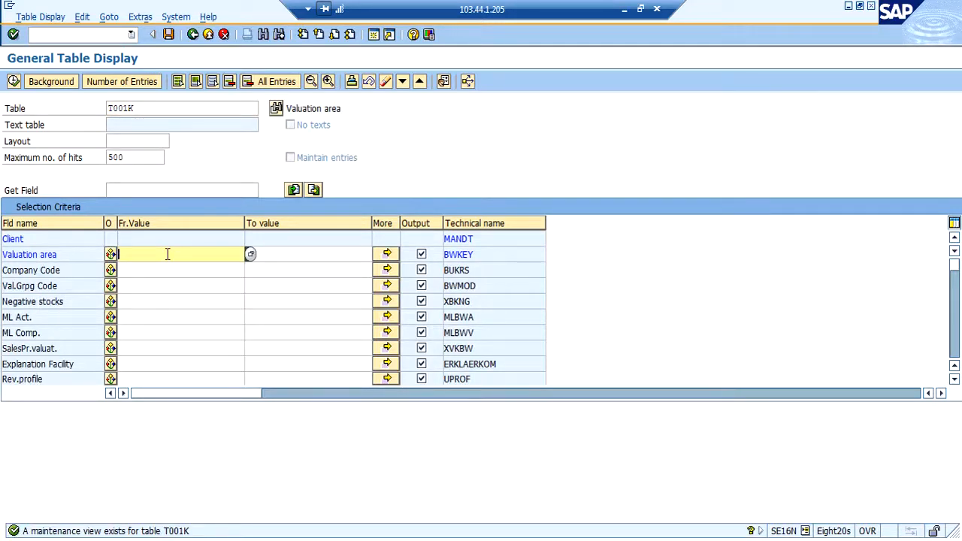
text(Z110)
key(Return)
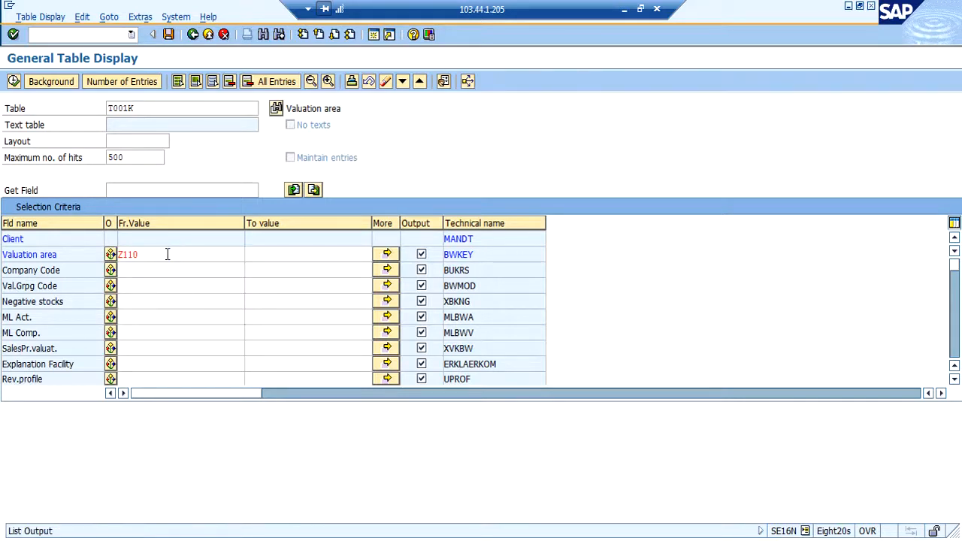
click(74, 227)
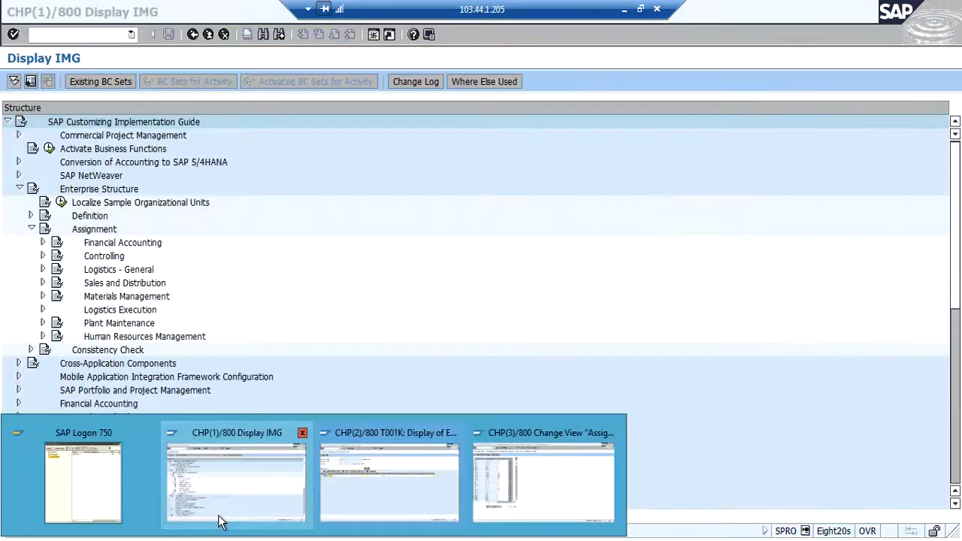
Switch to the Display IMG session and open Assign purchasing organization to company code under Assignment, Materials Management
click(219, 519)
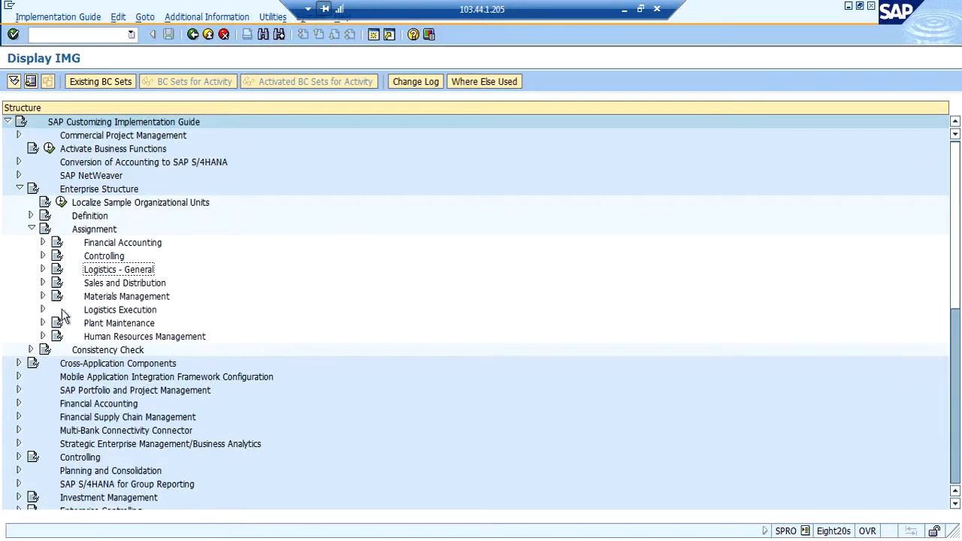
click(43, 297)
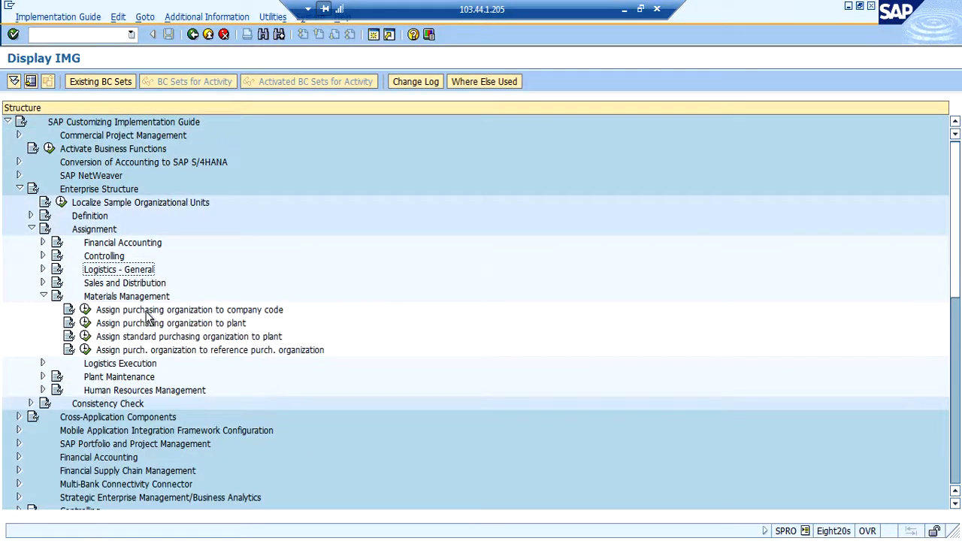
click(86, 311)
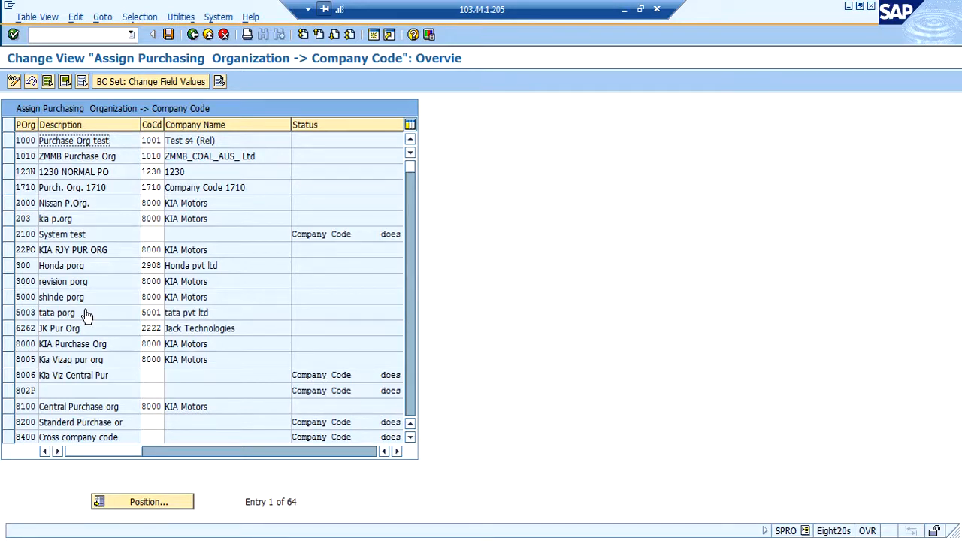
Locate purchasing organization Z110 in the assignment list and set its company code to 1710
click(133, 504)
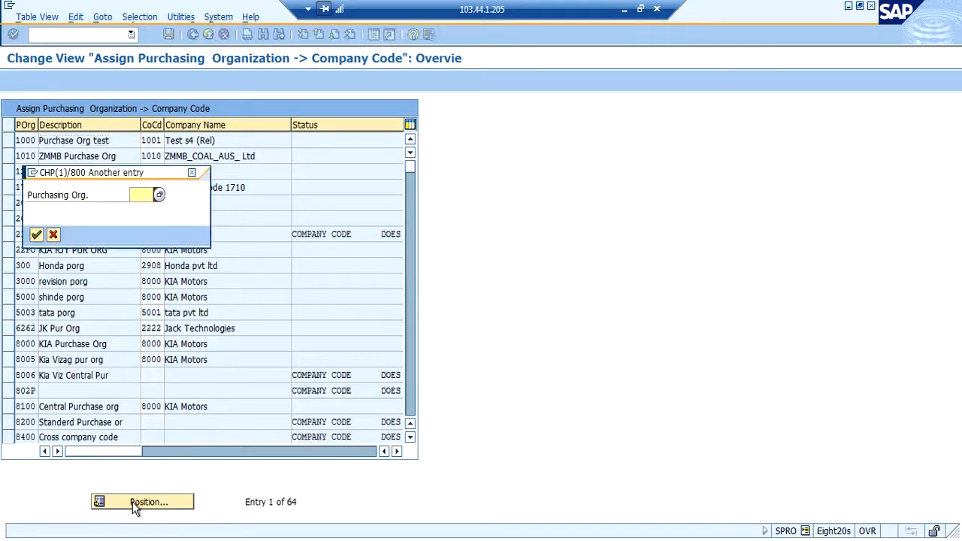
text(Z110)
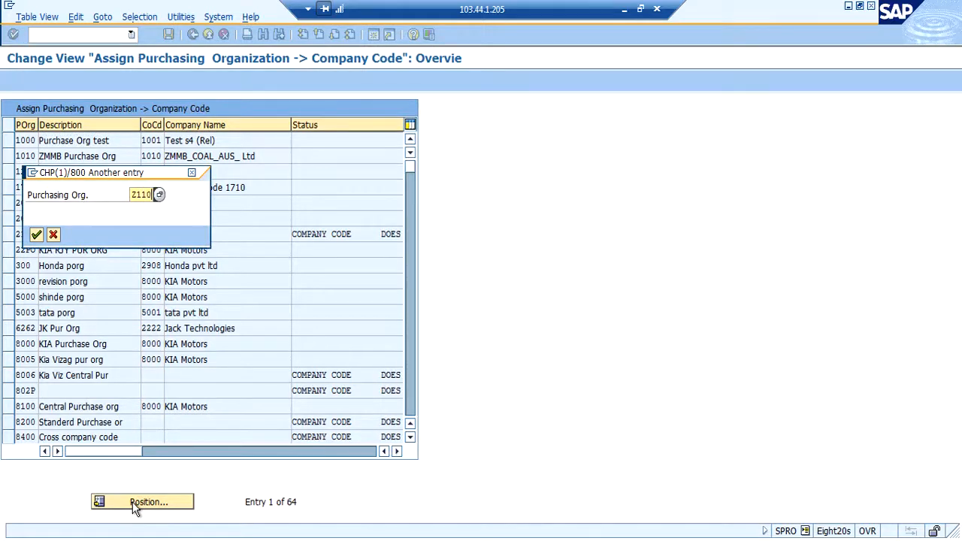
key(Return)
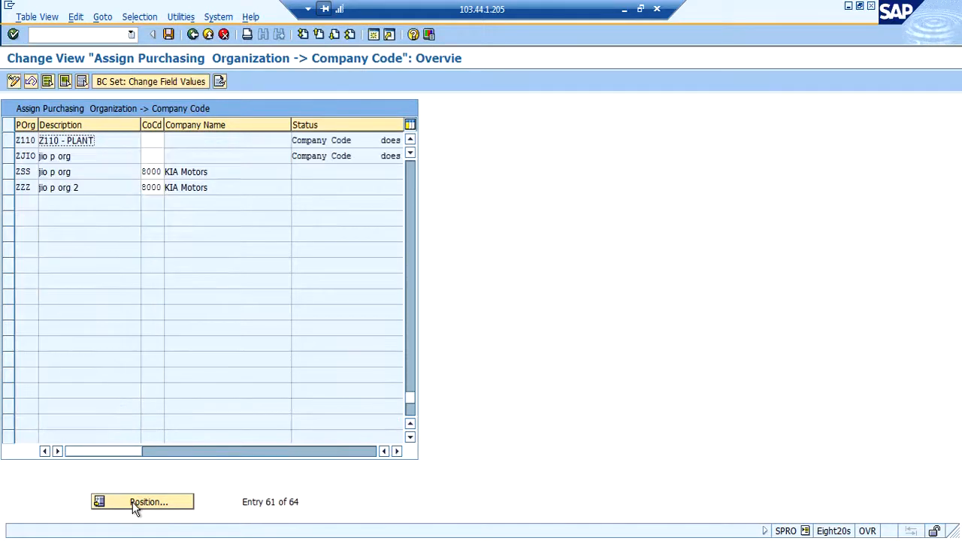
click(155, 141)
text(1710)
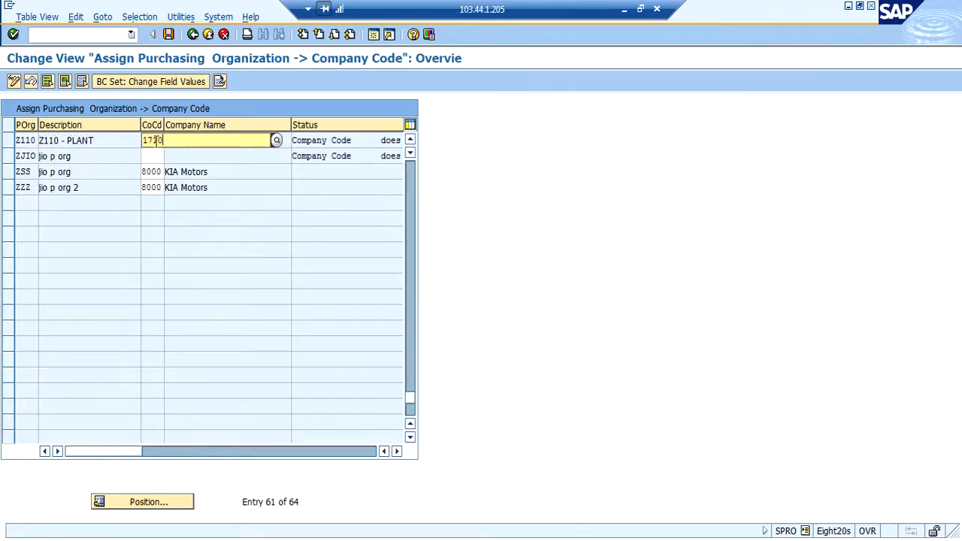
key(Return)
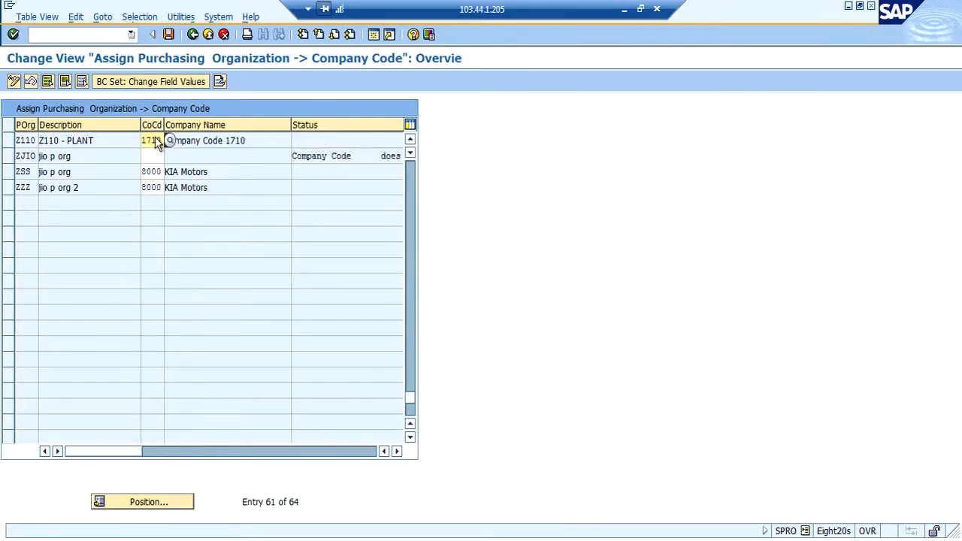
Save the company code assignment under the SAP MM customizing request and return to the implementation guide
click(168, 35)
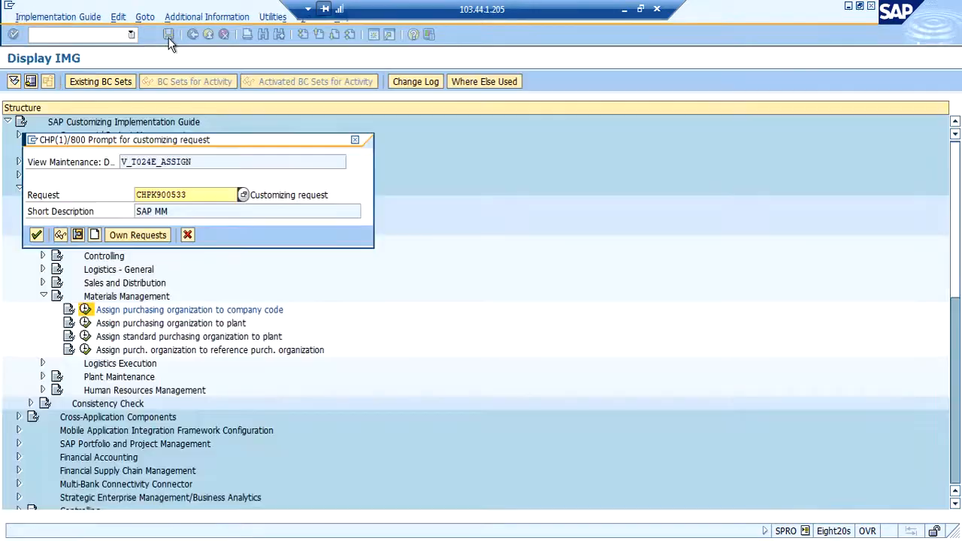
click(36, 234)
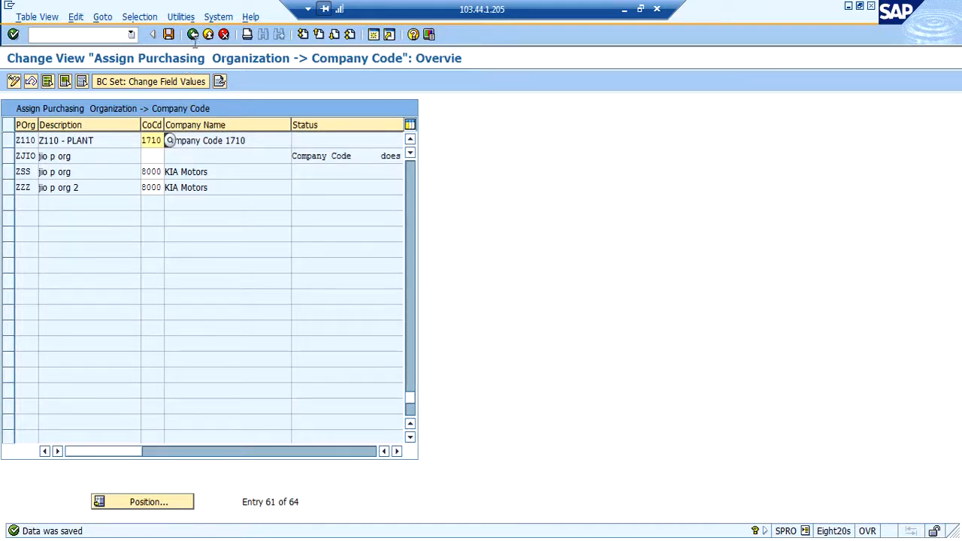
click(192, 34)
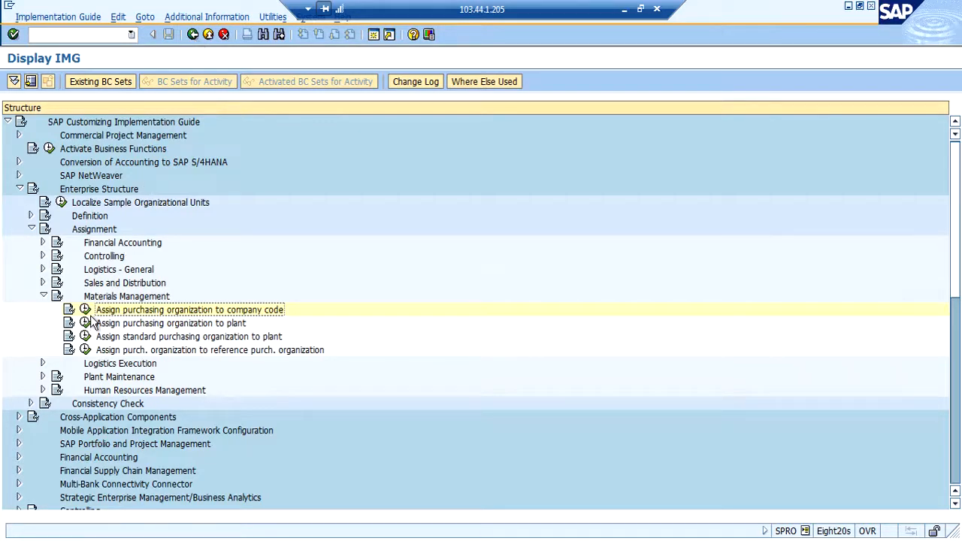
Open Assign purchasing organization to plant and add a new entry linking purchasing organization Z110 to plant Z110
click(85, 324)
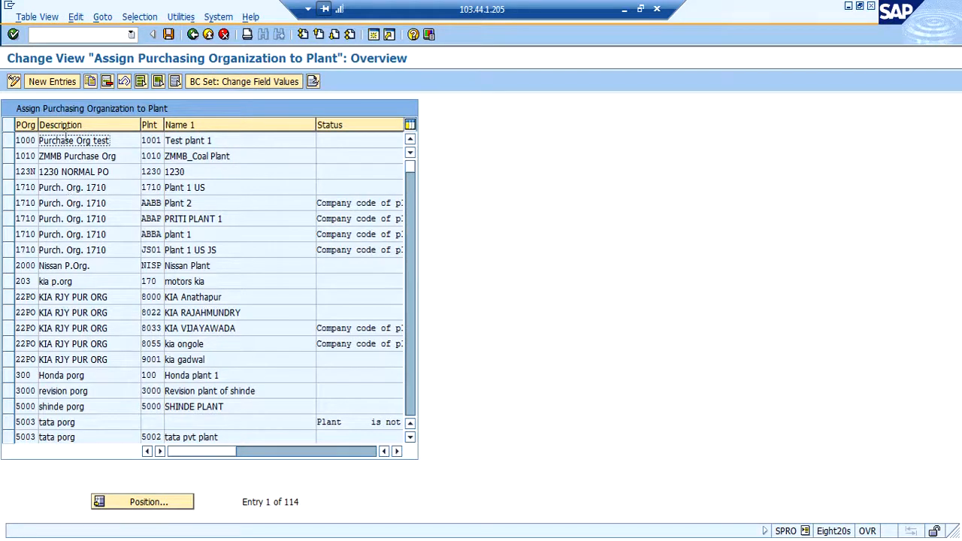
click(54, 82)
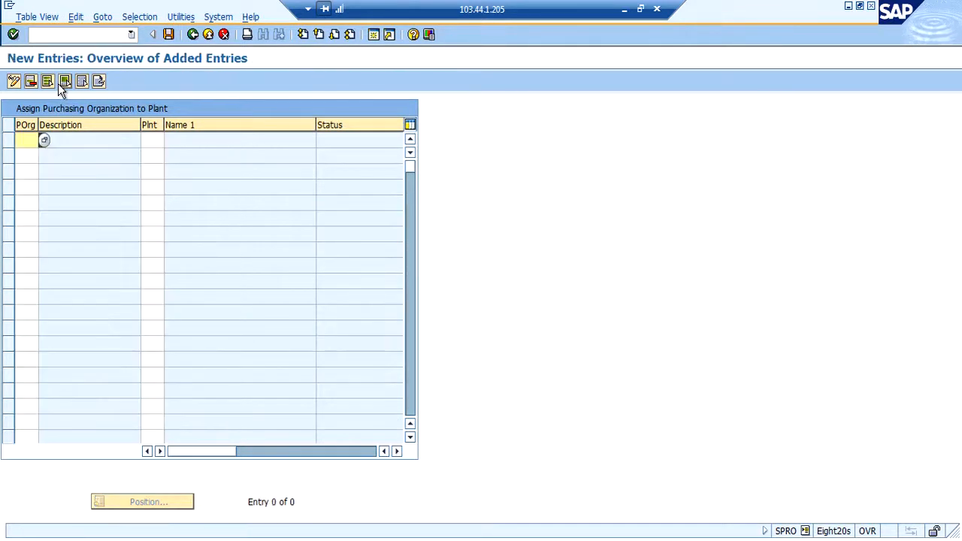
text(Z110)
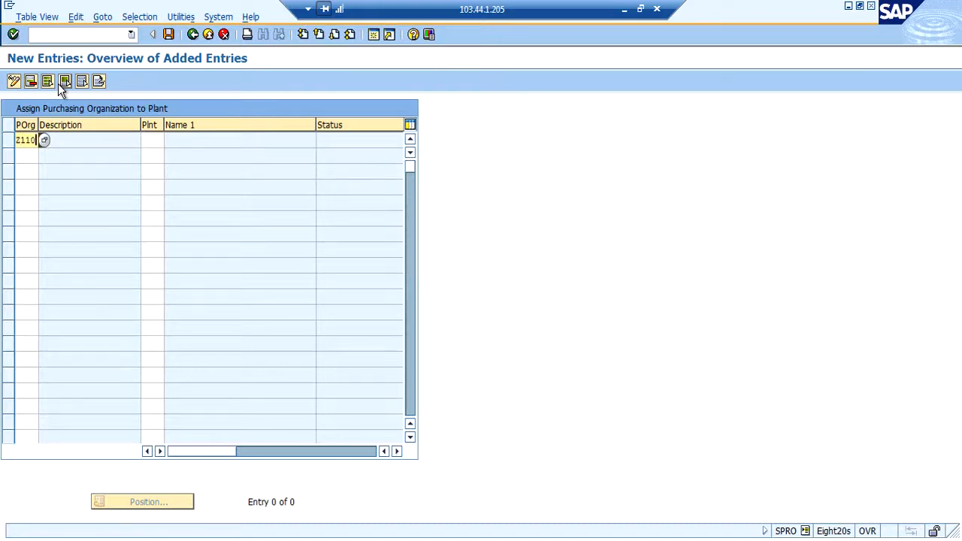
key(Tab)
text(Z11)
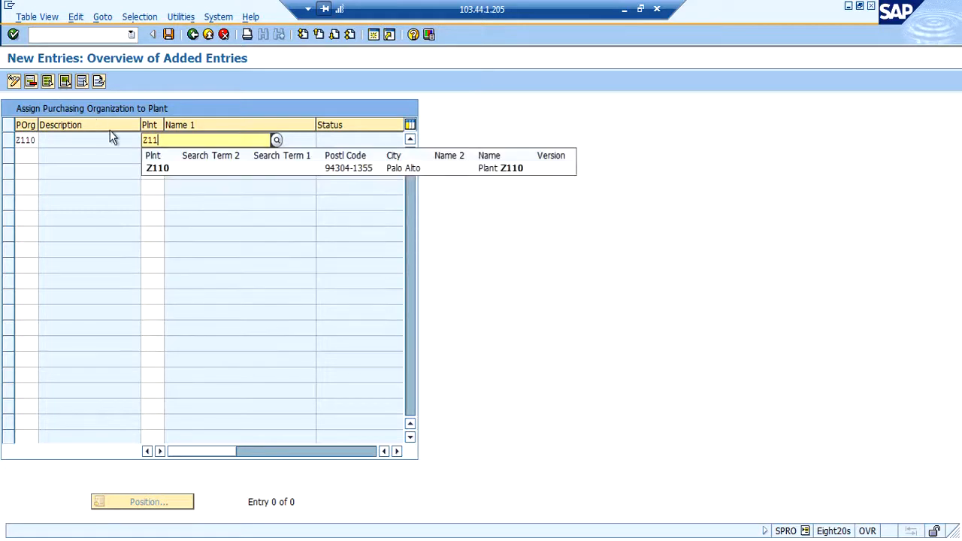
click(165, 170)
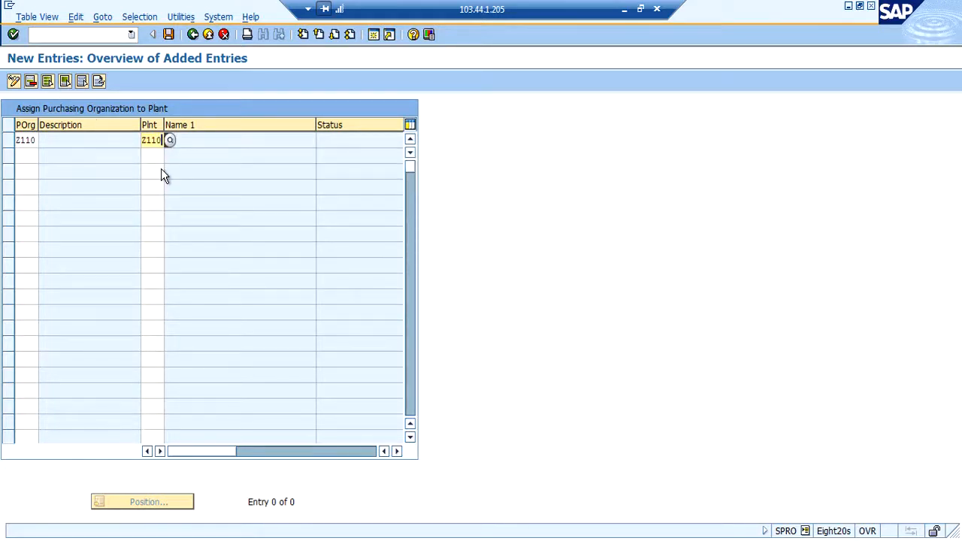
key(Return)
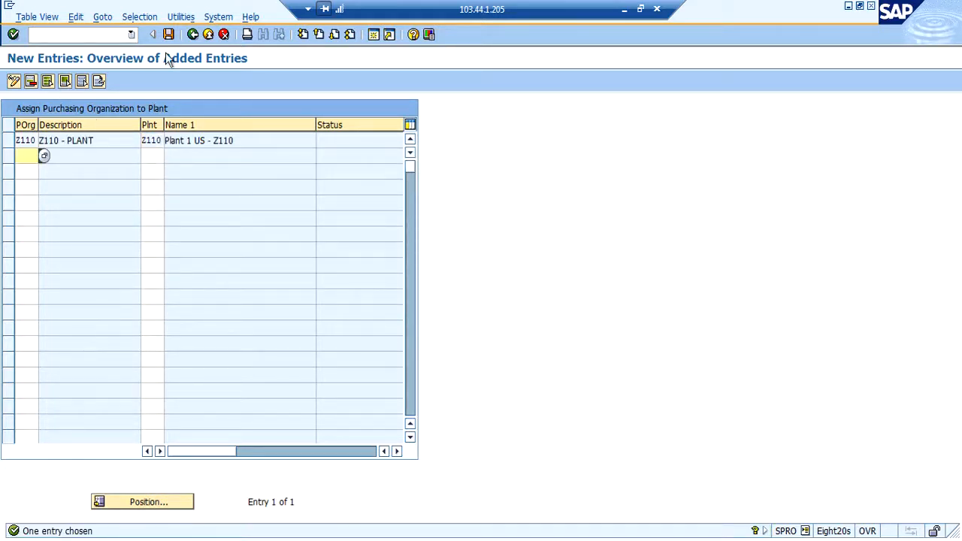
Save the purchasing organization to plant assignment under the SAP MM customizing request and return to the implementation guide
click(170, 35)
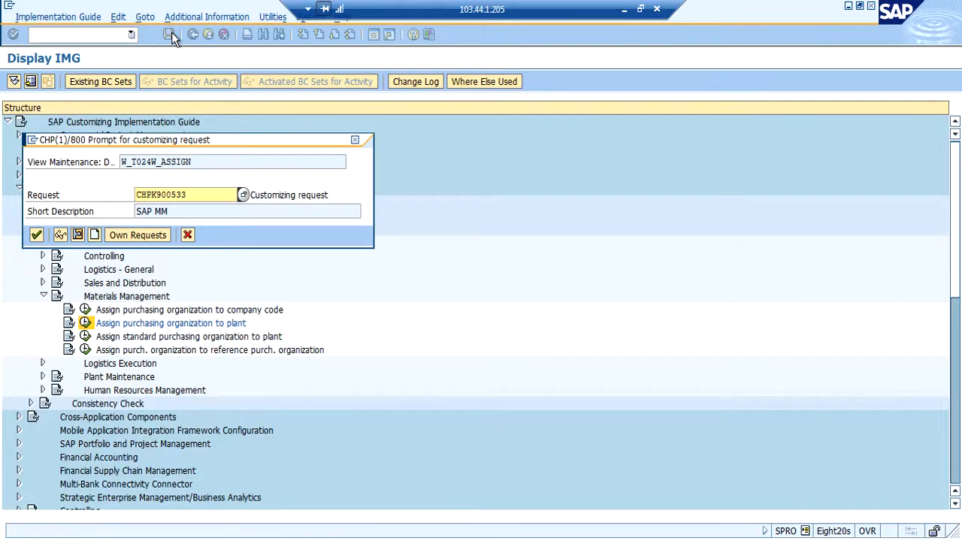
key(Return)
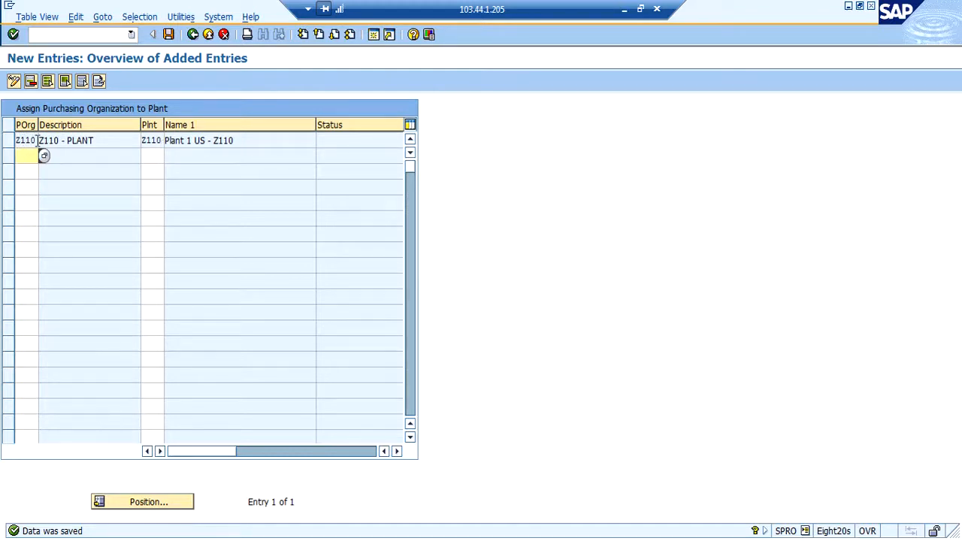
click(192, 35)
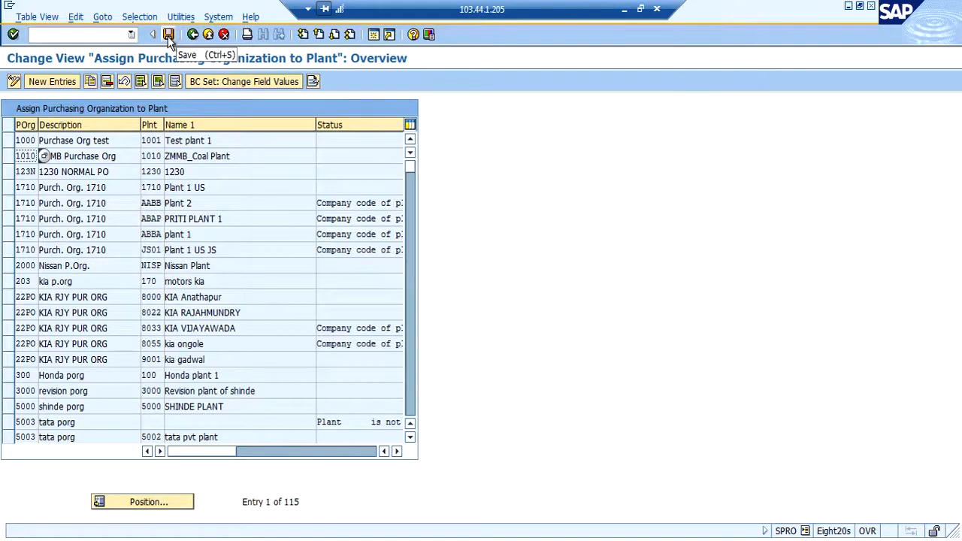
click(169, 36)
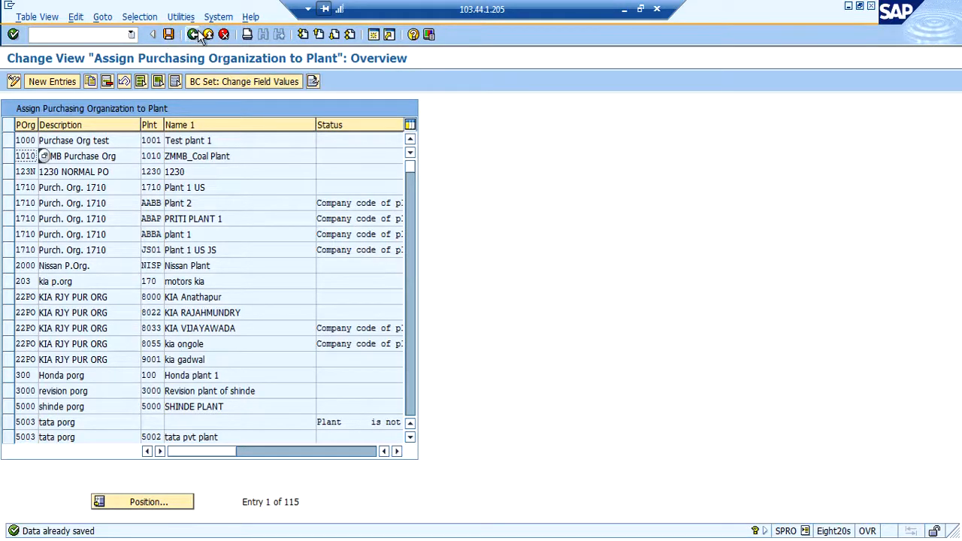
click(199, 37)
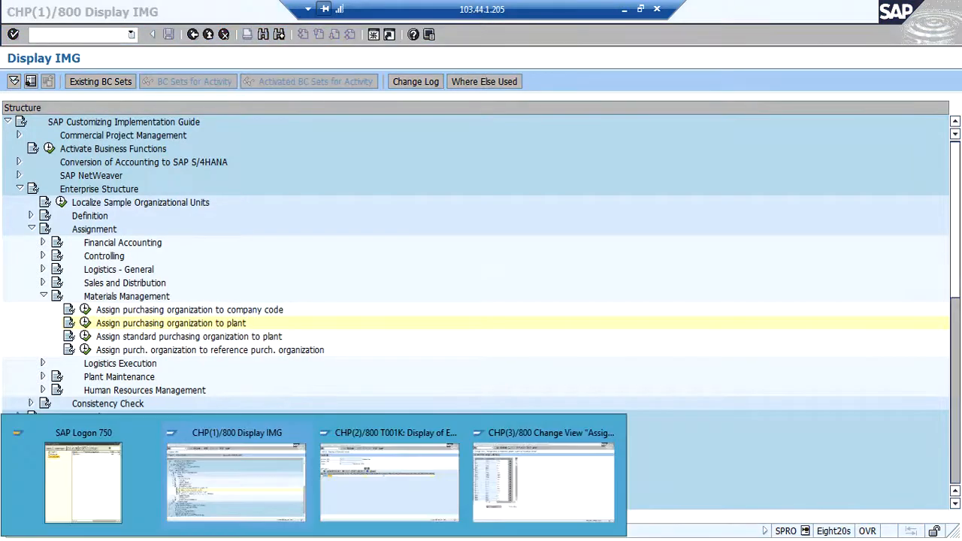
Switch to the table display session and display the T024W entries for plant Z110
click(354, 476)
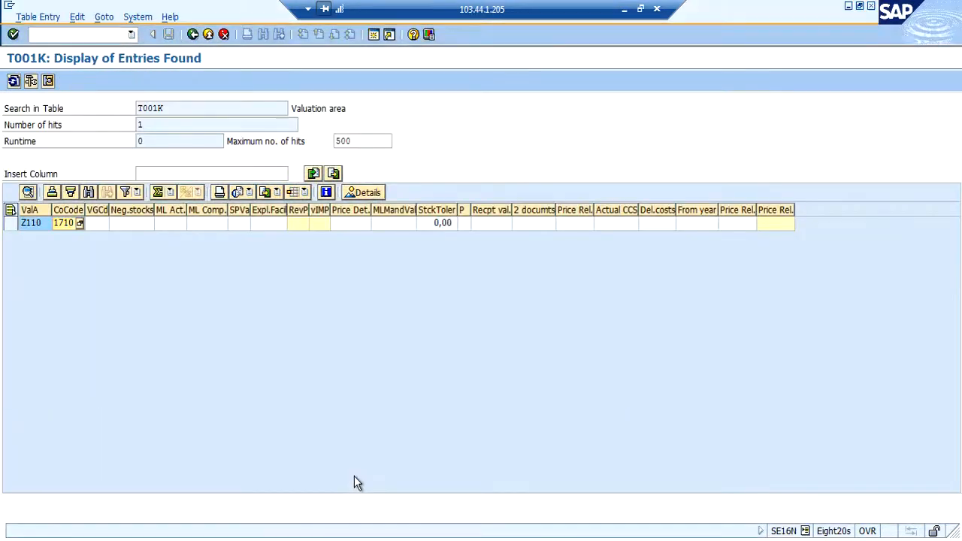
click(193, 37)
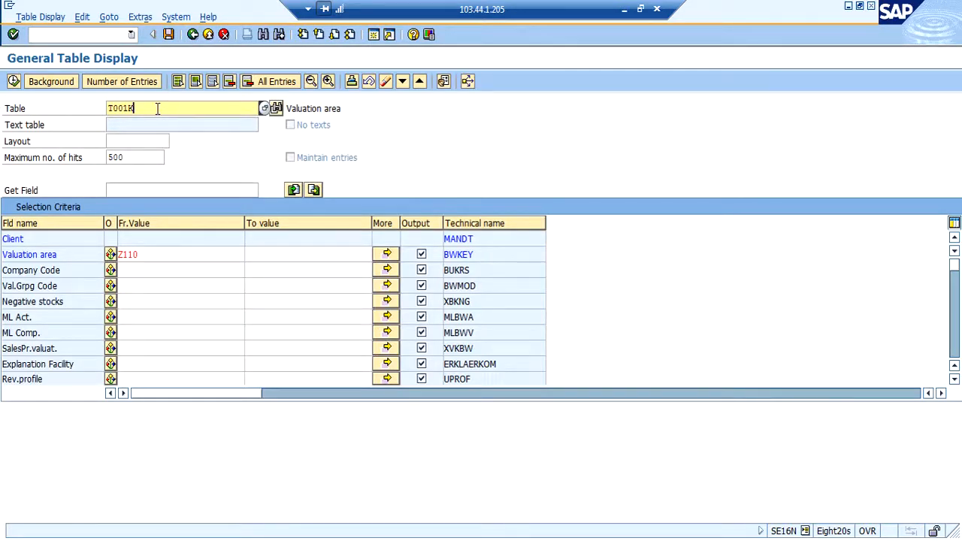
key(BackSpace)
key(BackSpace)
key(BackSpace)
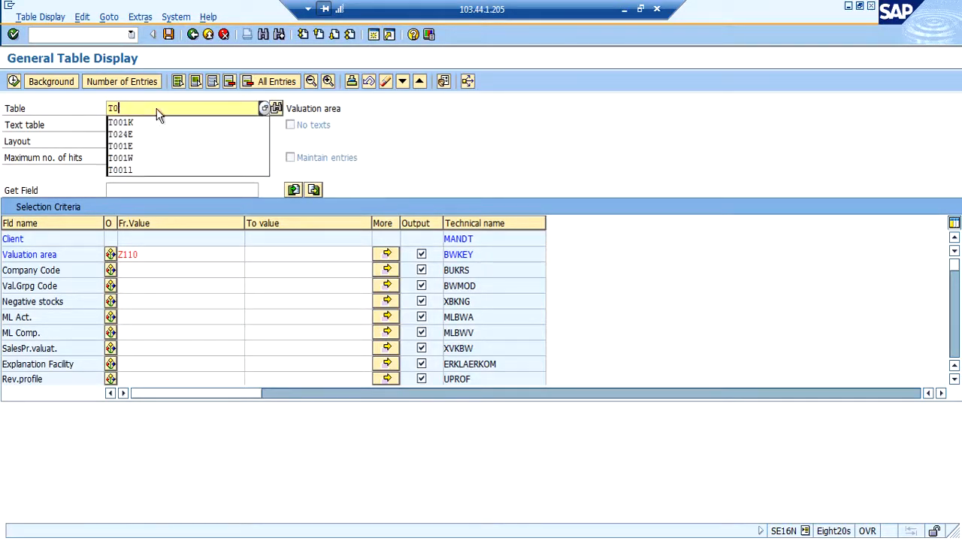
text(24W)
key(Return)
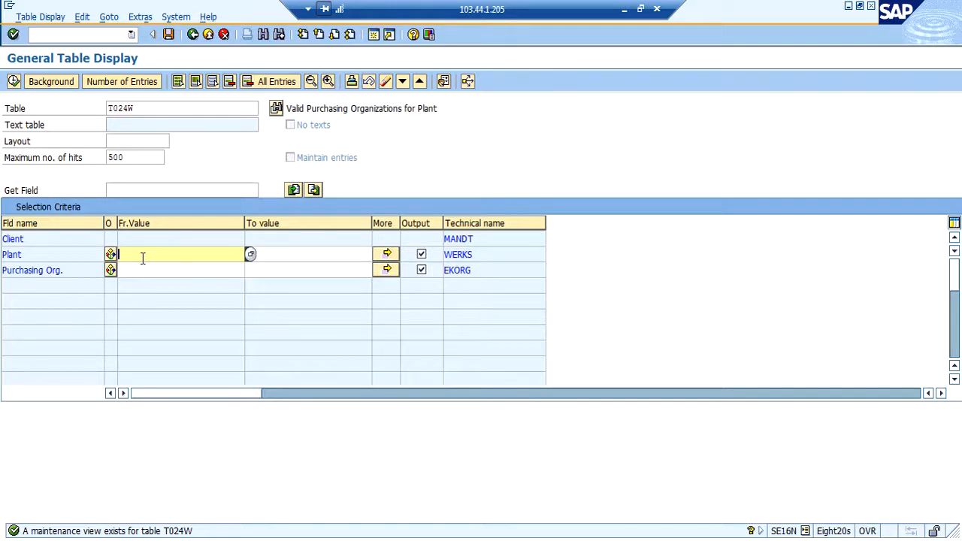
text(Z110)
key(F8)
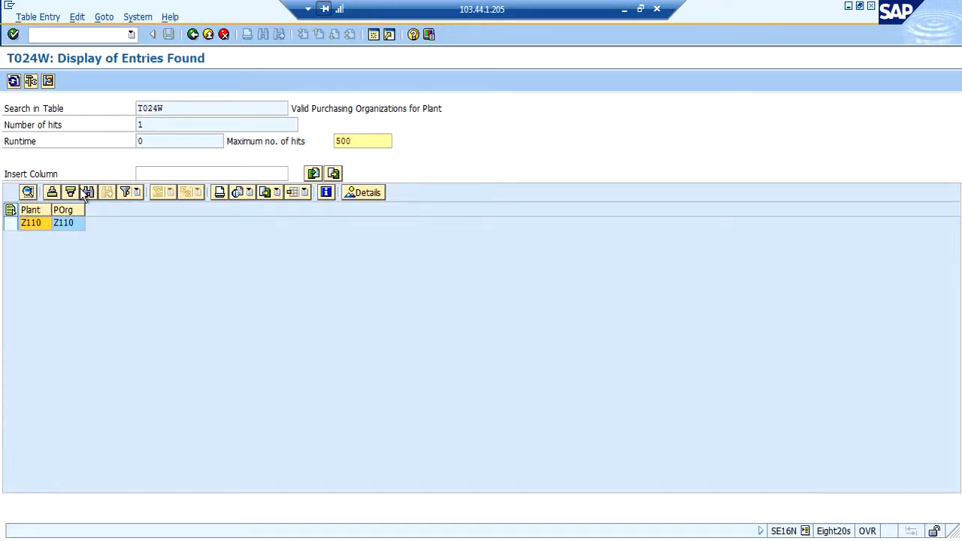
Leave the T024W results, exit to the SAP start screen and restart transaction SE16N
click(193, 34)
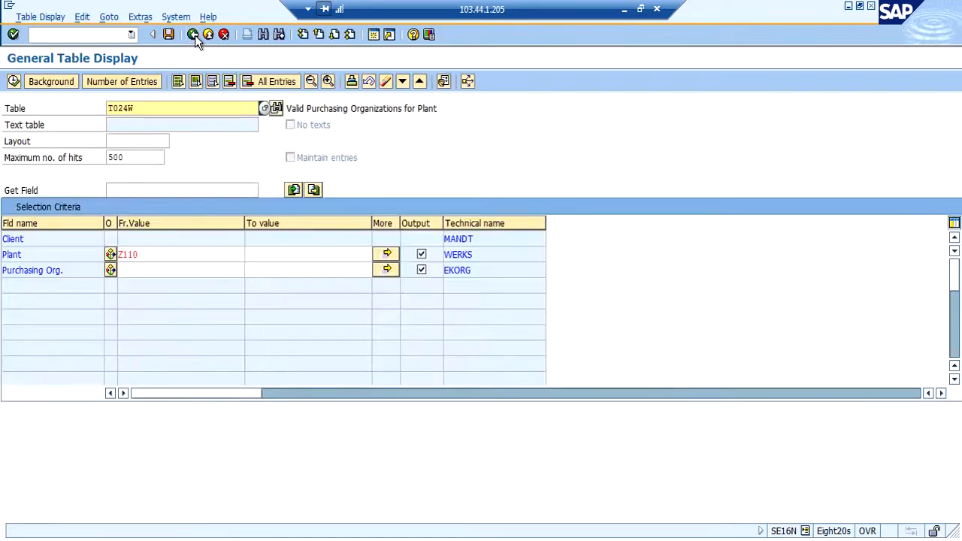
click(194, 35)
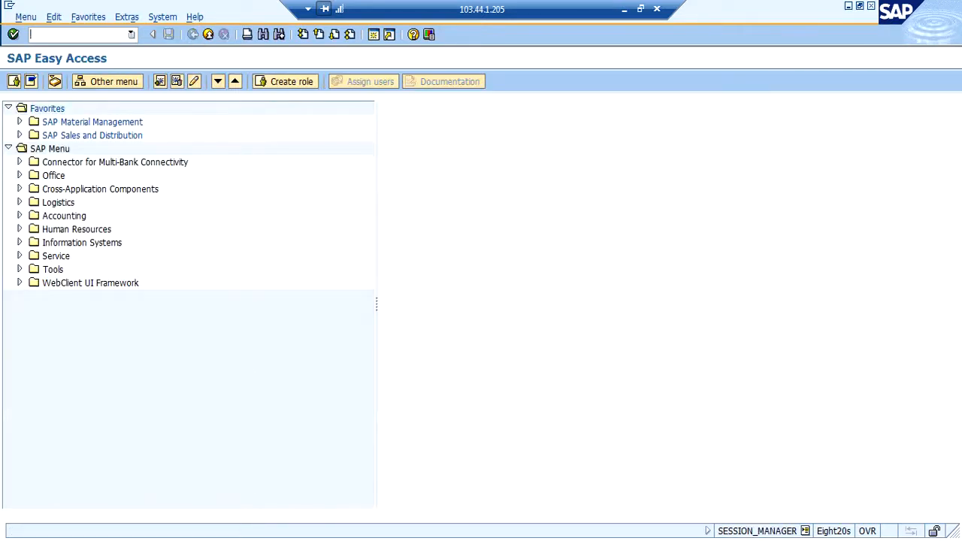
text(SE16N)
key(Return)
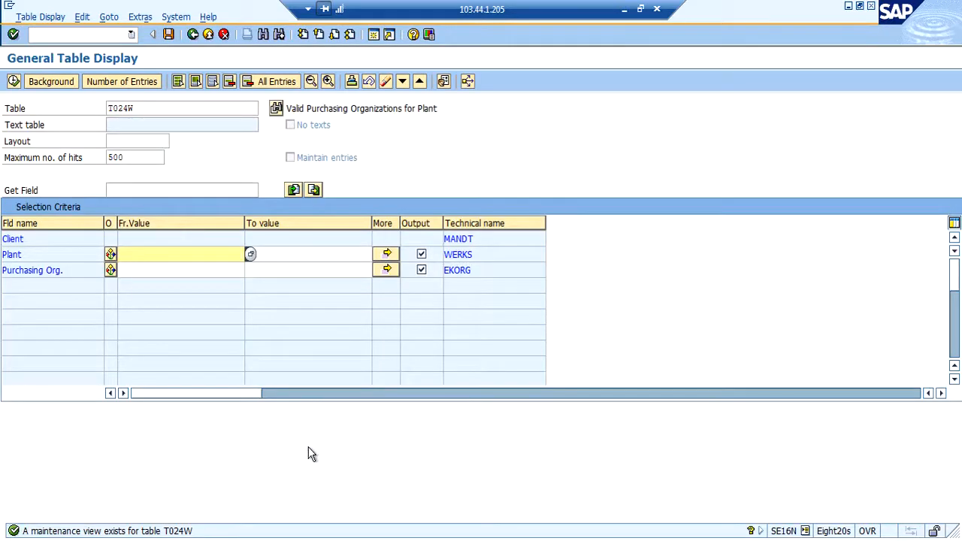
Switch to the session assigning material ledger types to valuation areas and copy the entry for valuation area 1710 as Z110
mouse_move(310, 540)
click(248, 483)
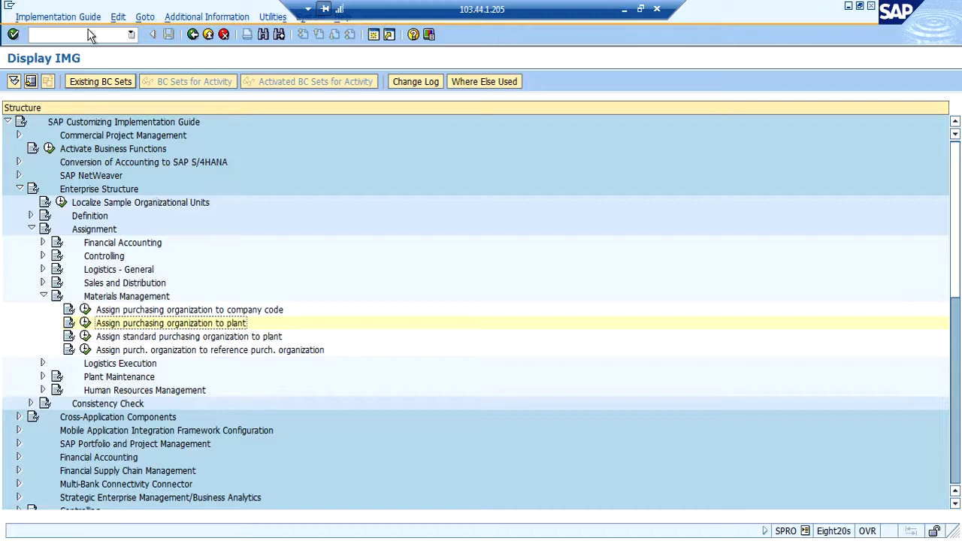
click(313, 540)
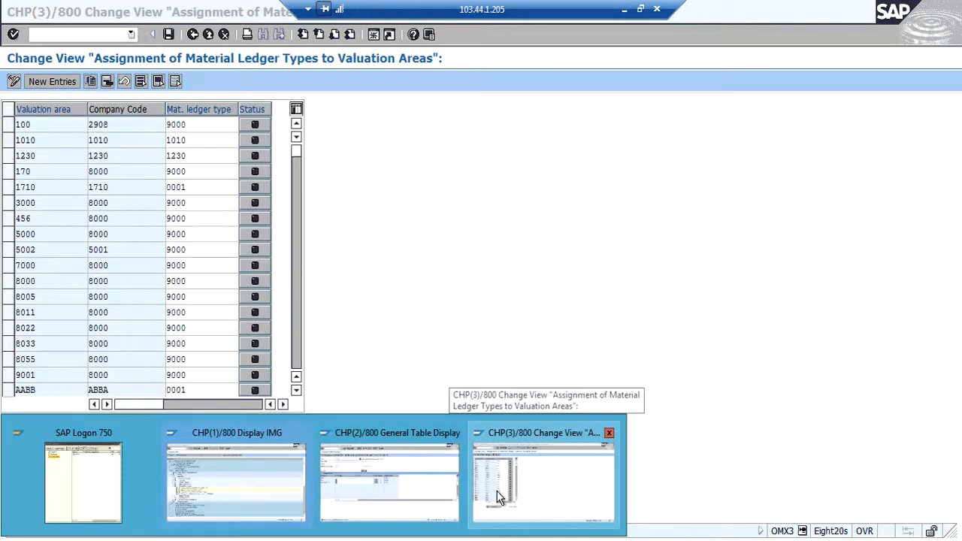
click(497, 491)
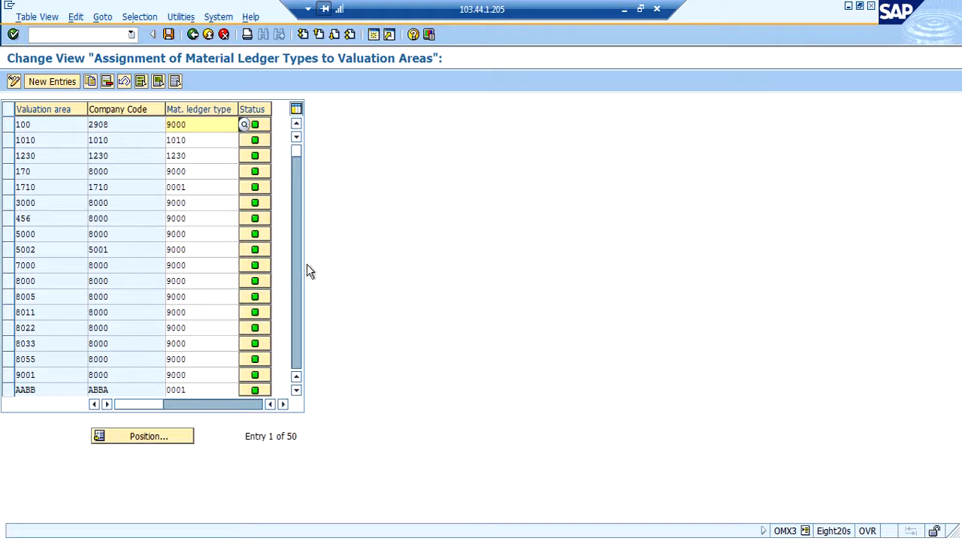
click(6, 189)
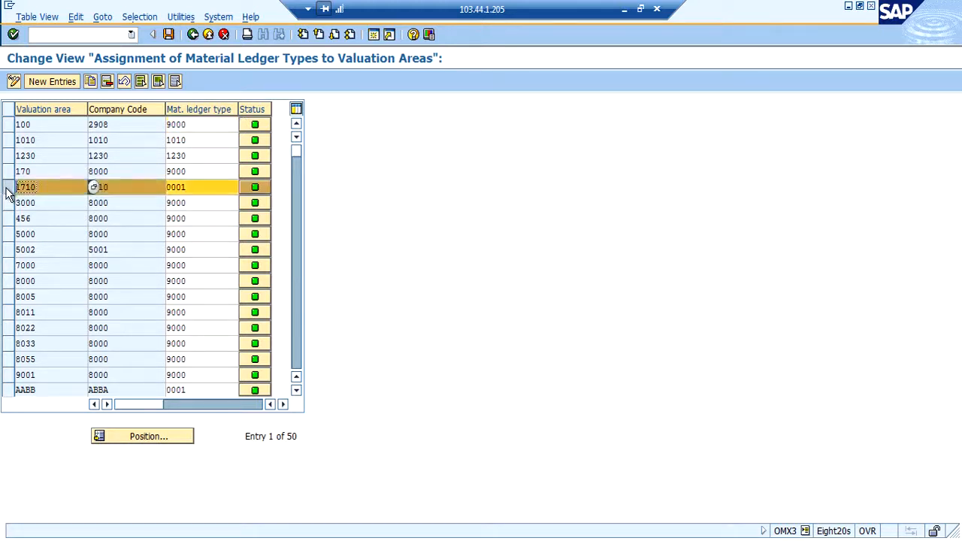
click(115, 182)
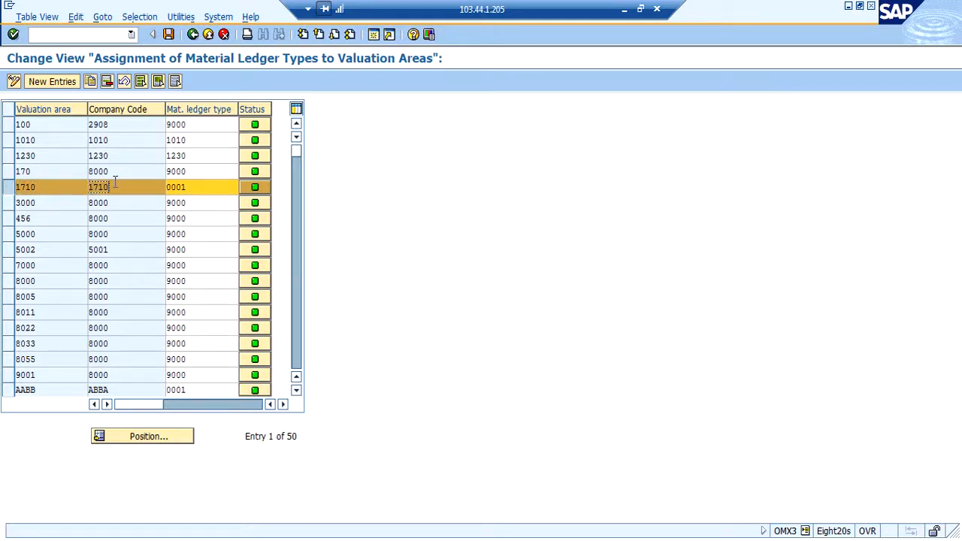
click(91, 84)
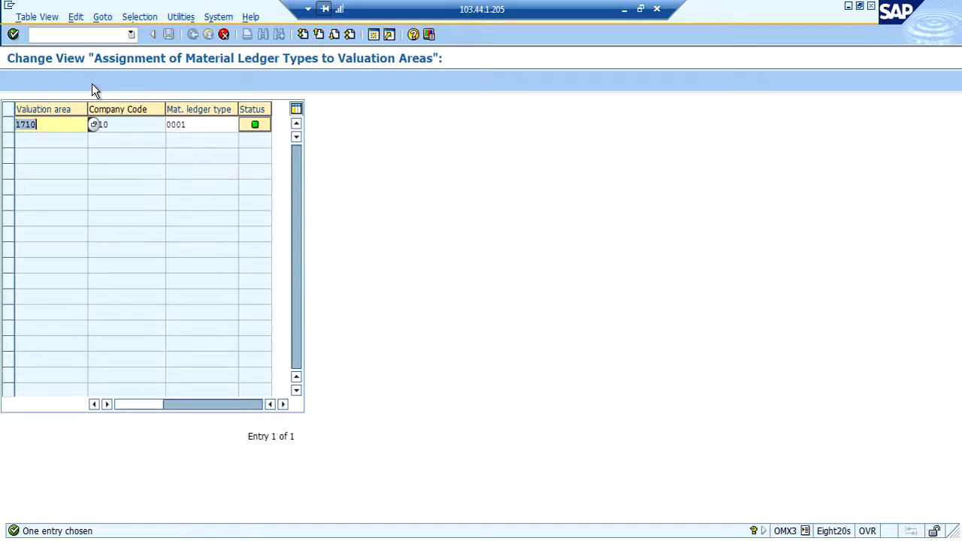
key(Delete)
text(Z110)
key(Return)
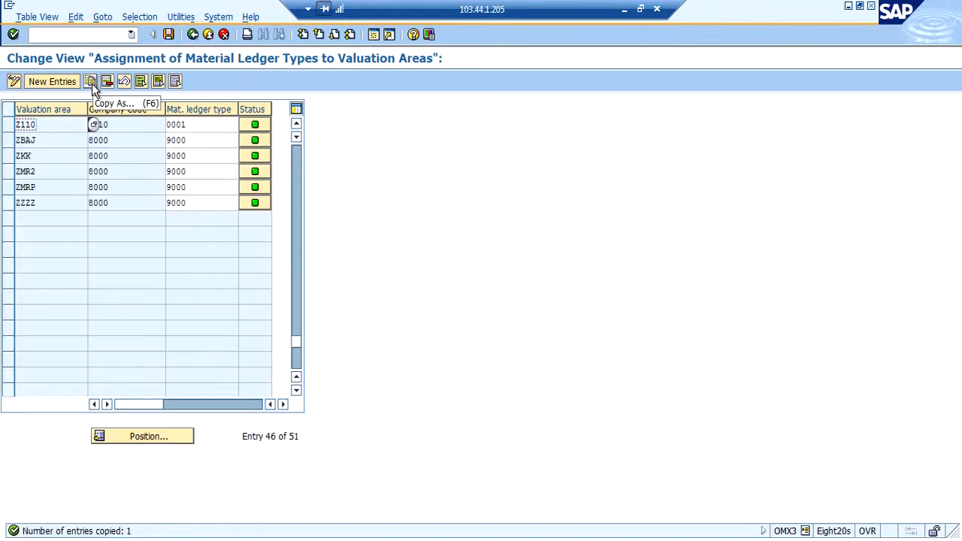
Save the material ledger type assignment for valuation area Z110 under the SAP MM customizing request
click(170, 34)
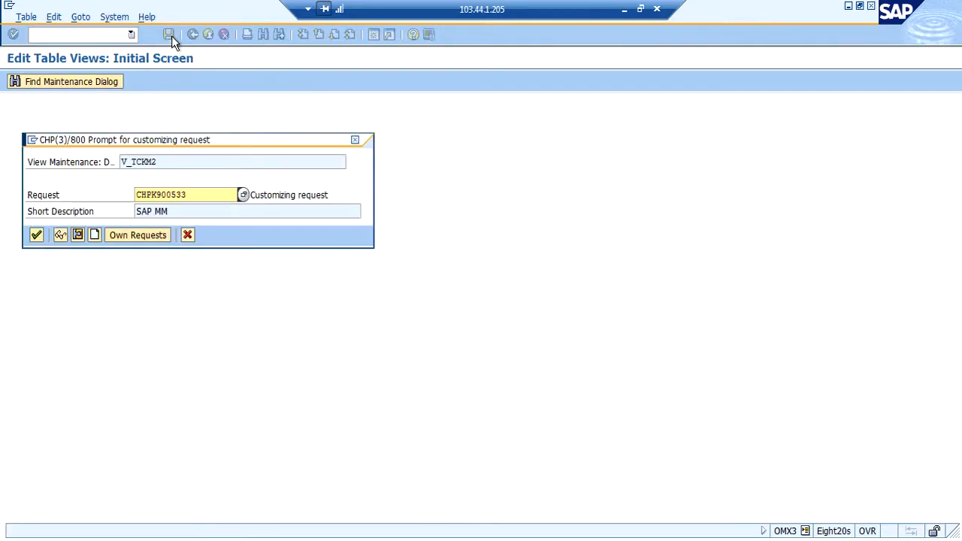
key(Return)
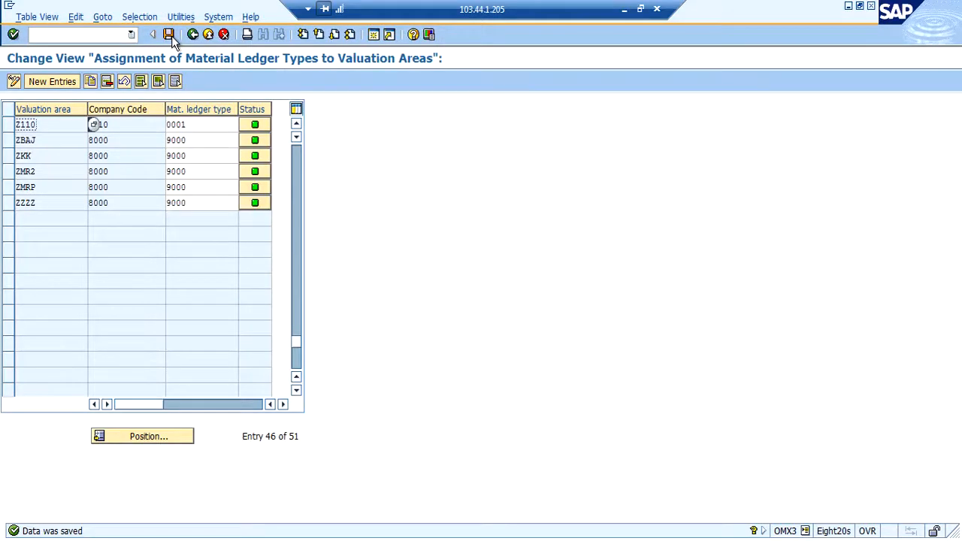
click(128, 124)
Start transaction OMX1 for material ledger activation and position the list at valuation area Z110
click(72, 34)
text(/NOMX1)
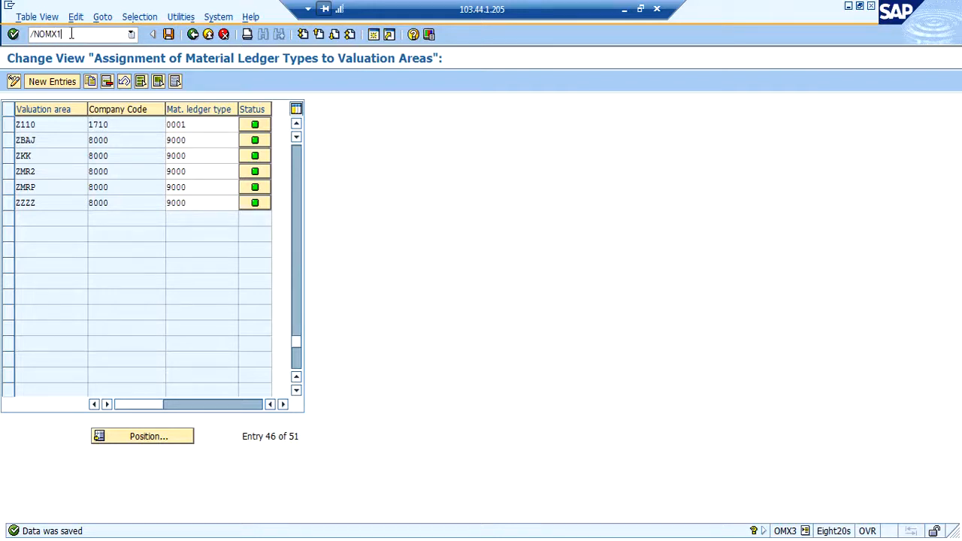
key(Return)
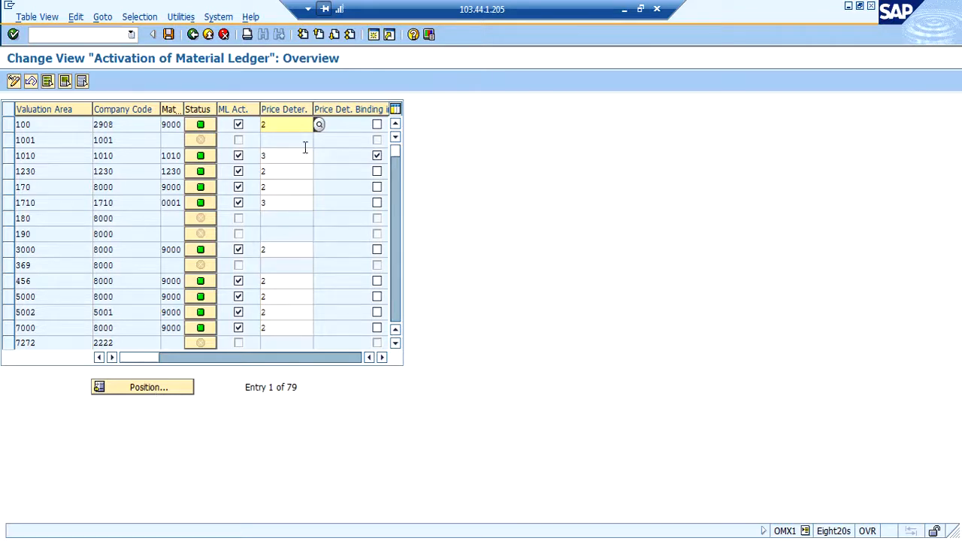
click(13, 81)
click(13, 82)
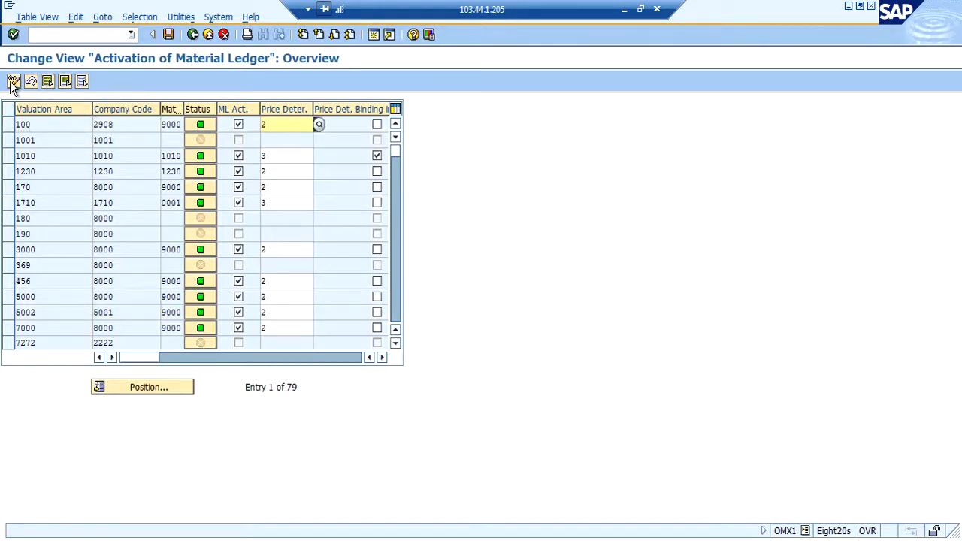
click(165, 386)
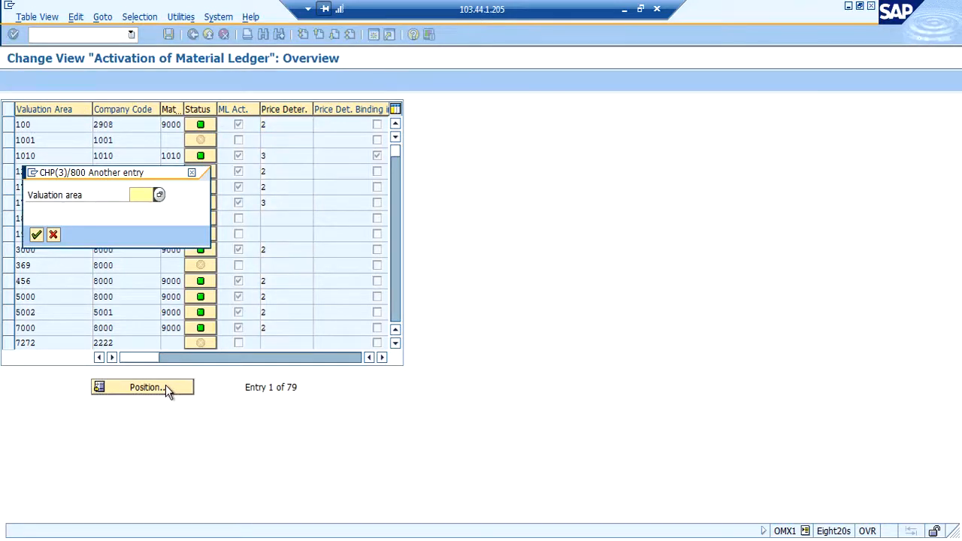
text(Z110)
key(Return)
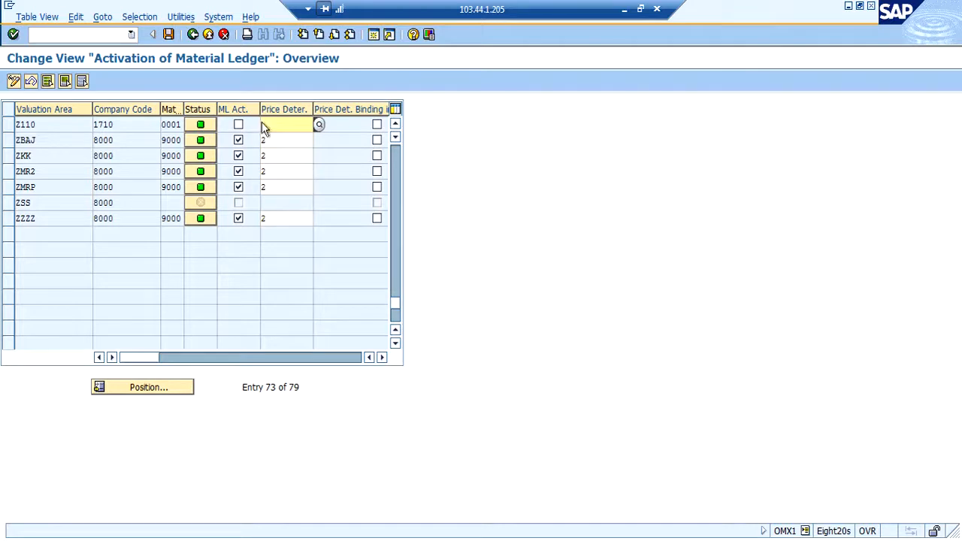
Activate the material ledger for valuation area Z110 with price determination 2 and save it under the SAP MM customizing request
text(2)
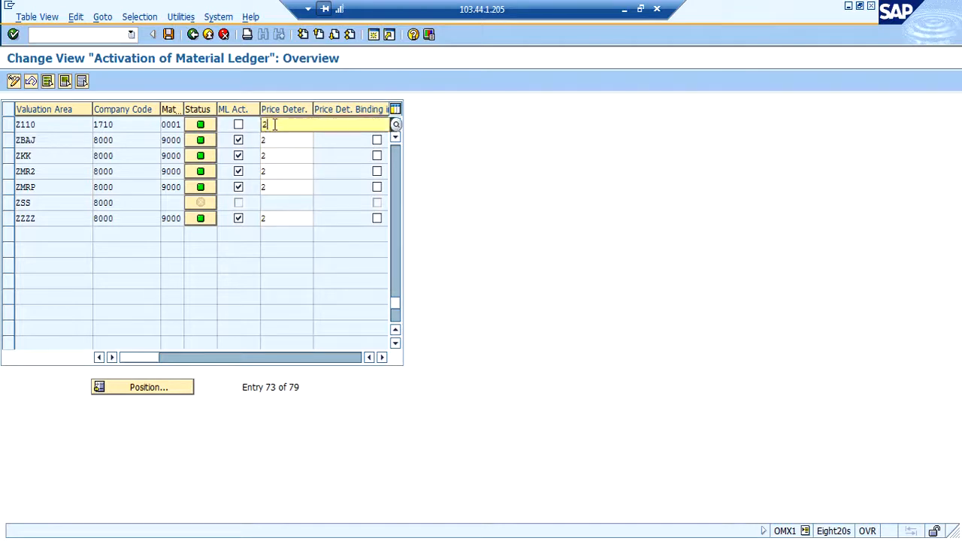
click(281, 151)
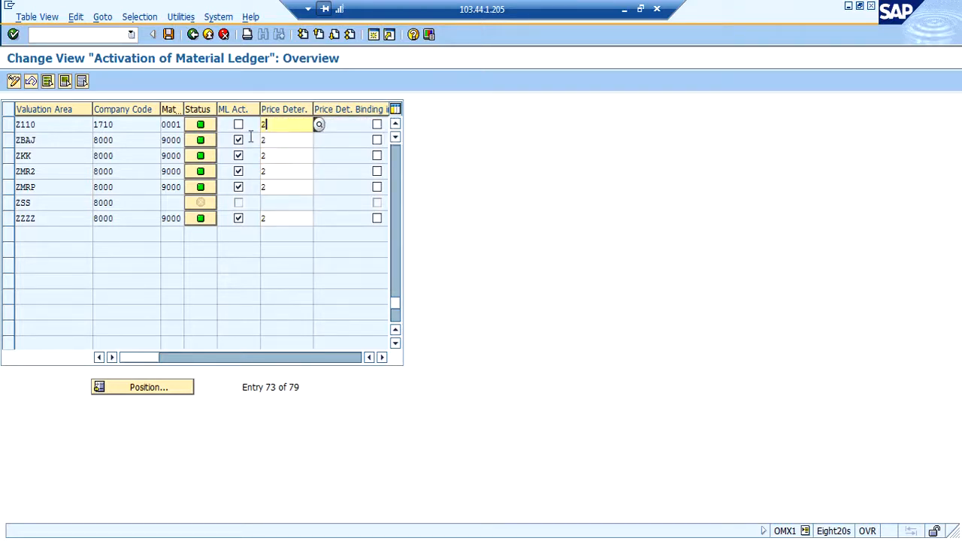
click(238, 125)
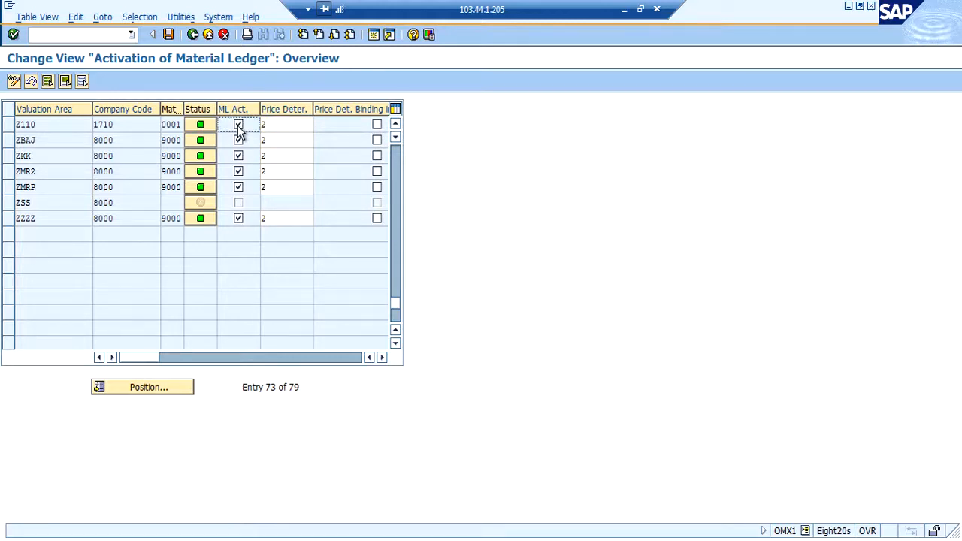
click(169, 36)
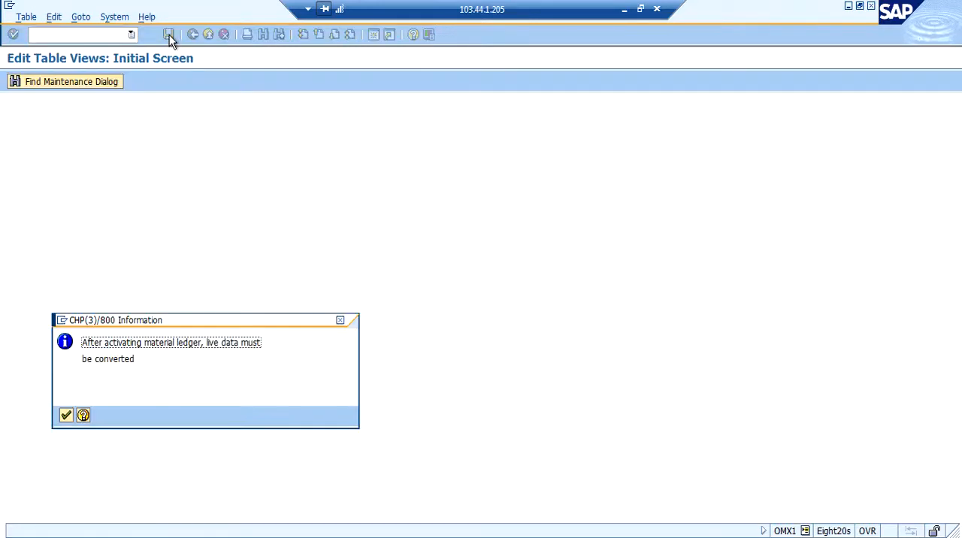
key(Return)
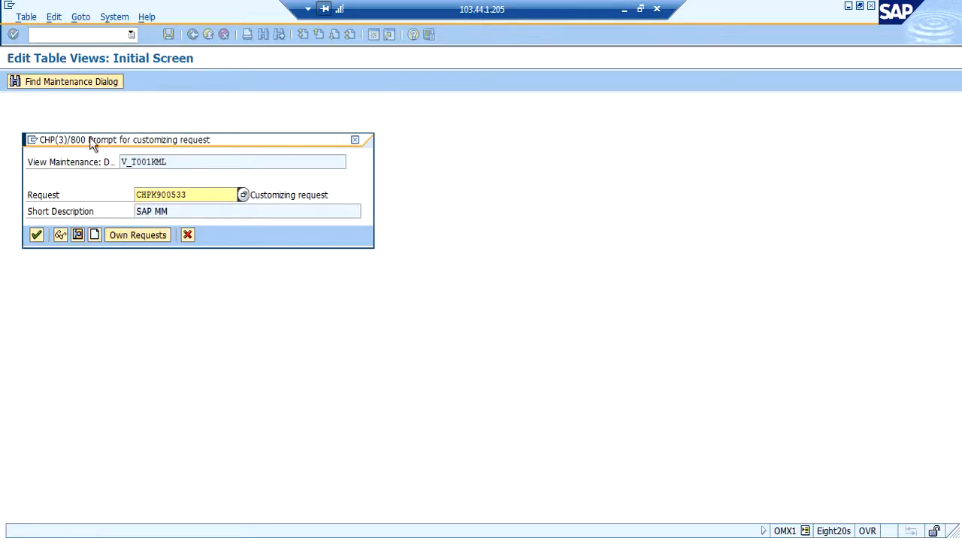
click(36, 236)
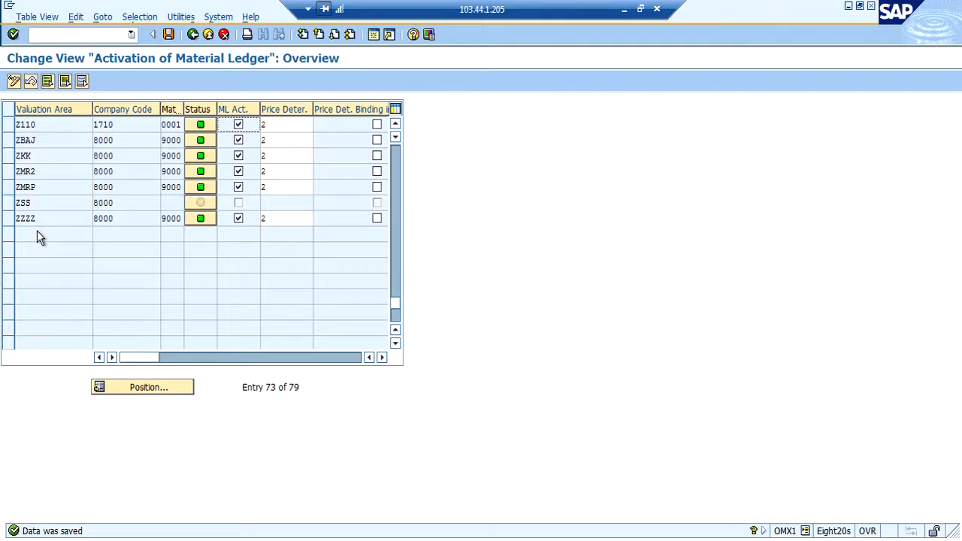
Leave the material ledger activation view and start transaction OMWD for account determination by valuation area
click(193, 36)
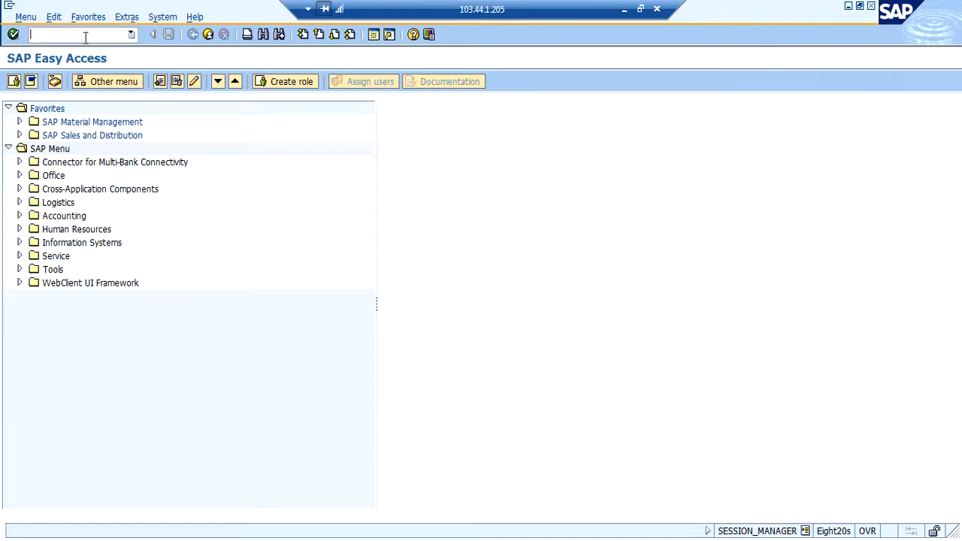
text(OMWD)
key(Return)
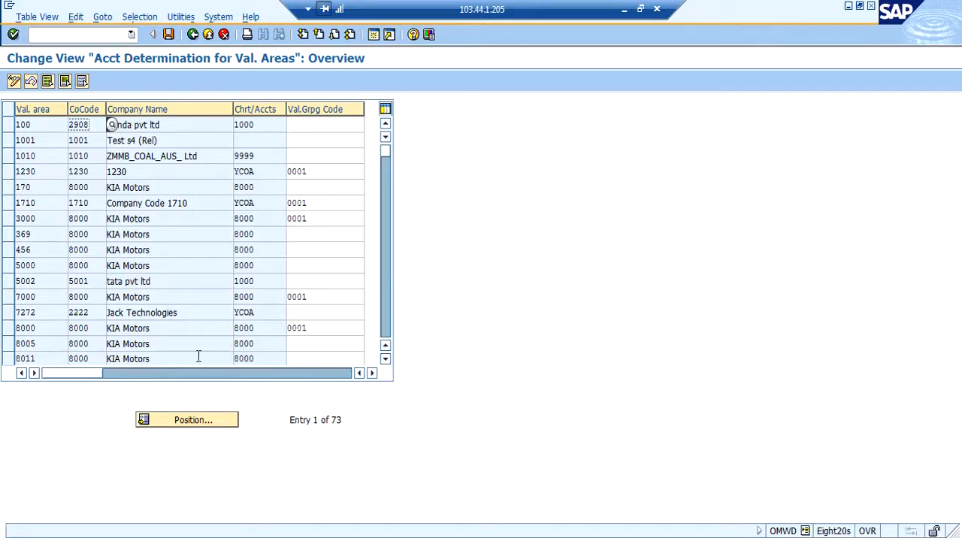
Set valuation grouping code 0001 for valuation area Z110 and save it under the SAP MM customizing request
click(186, 418)
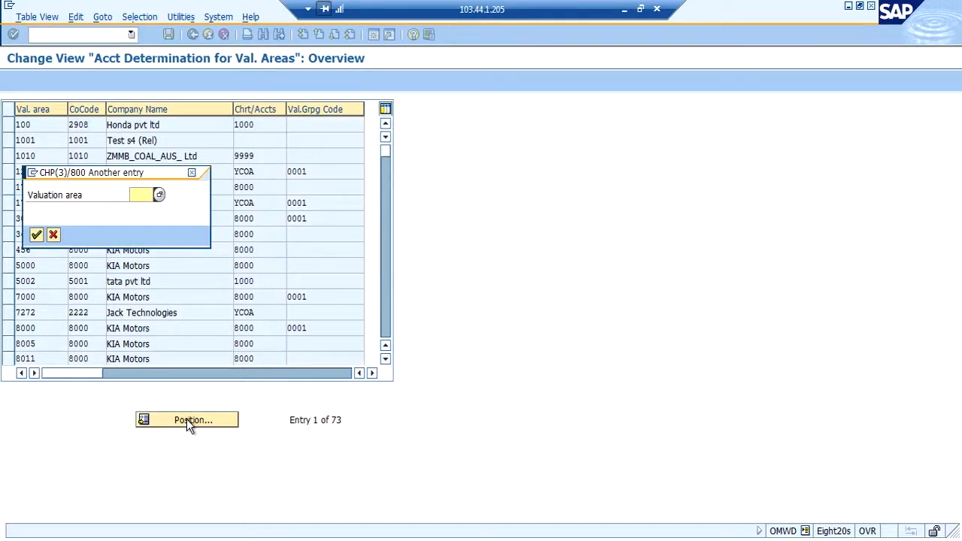
text(Z110)
key(Return)
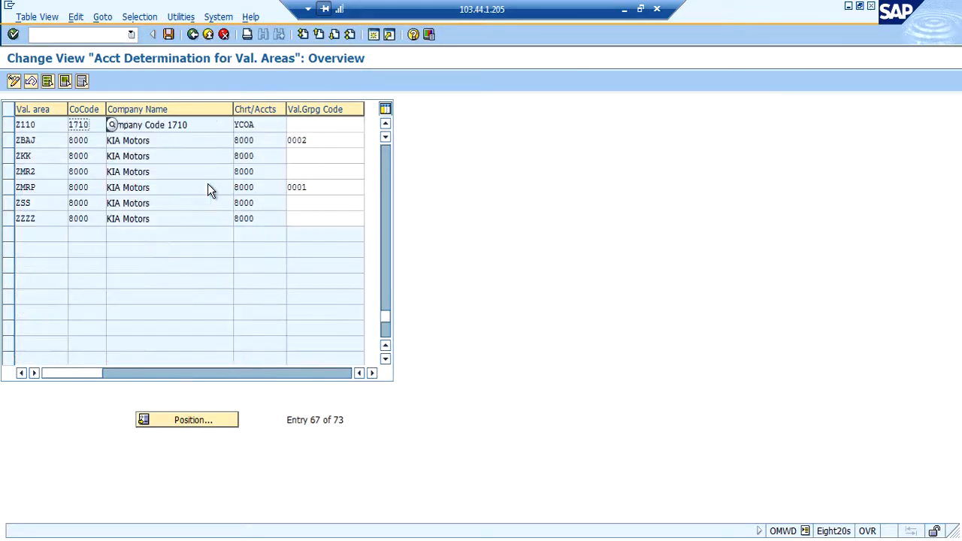
click(313, 124)
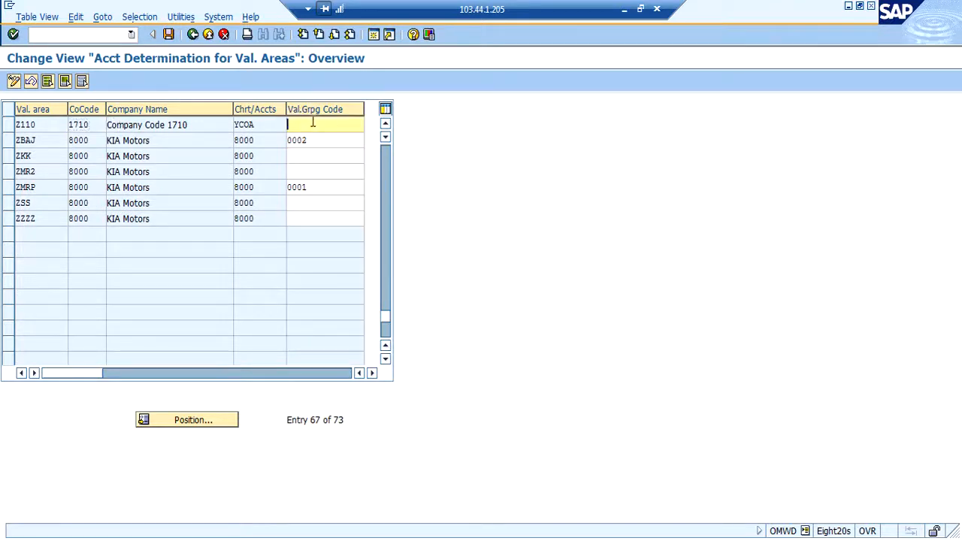
text(0001)
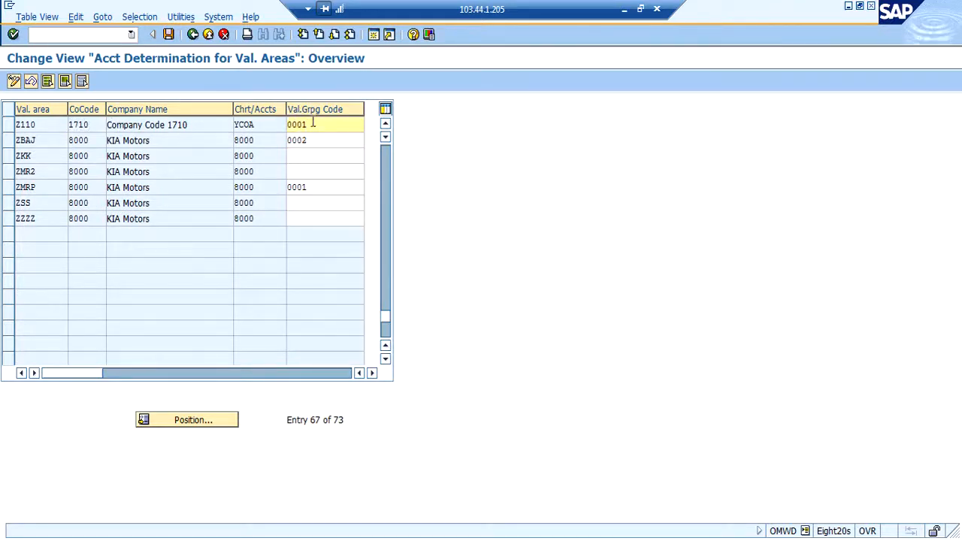
click(167, 35)
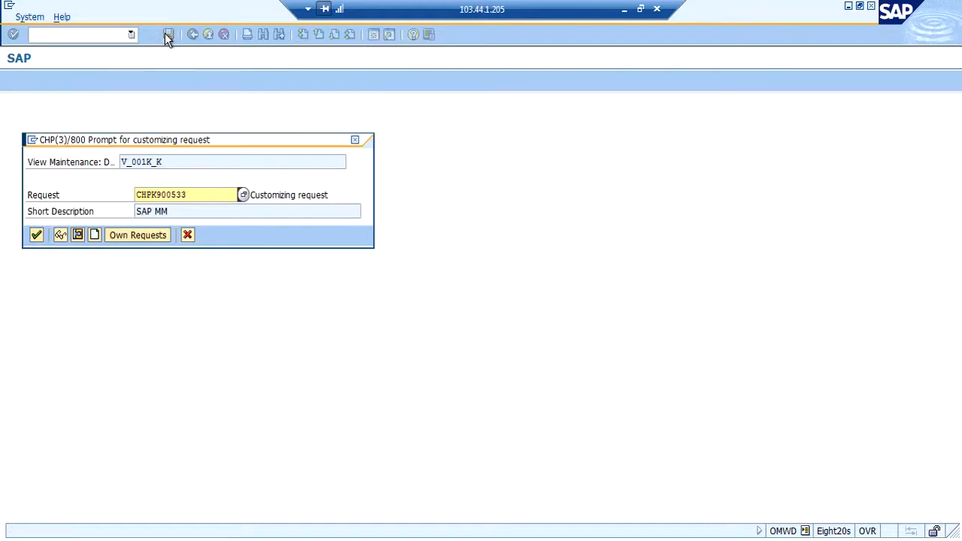
click(37, 235)
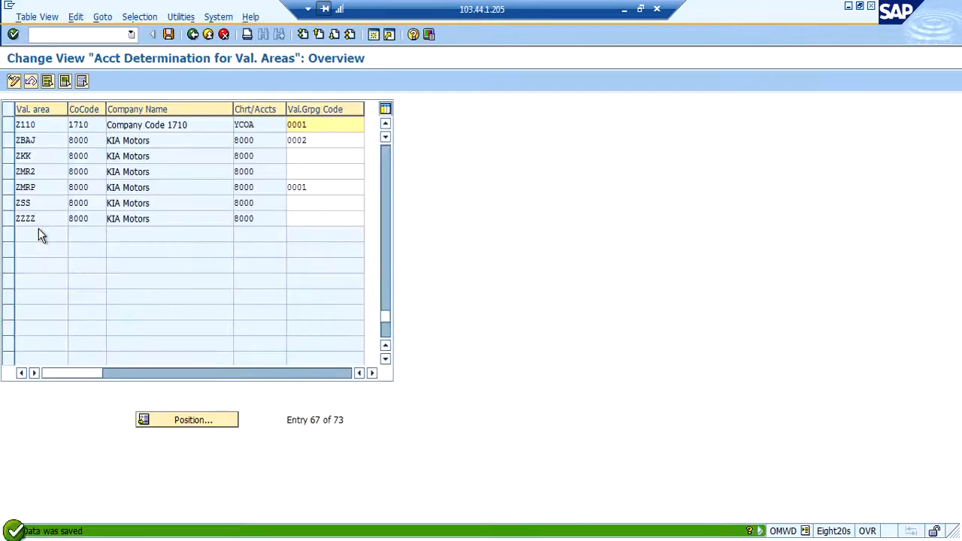
Leave account determination, start transaction OMS2 and open quantity/value updating for material type FERT
click(192, 39)
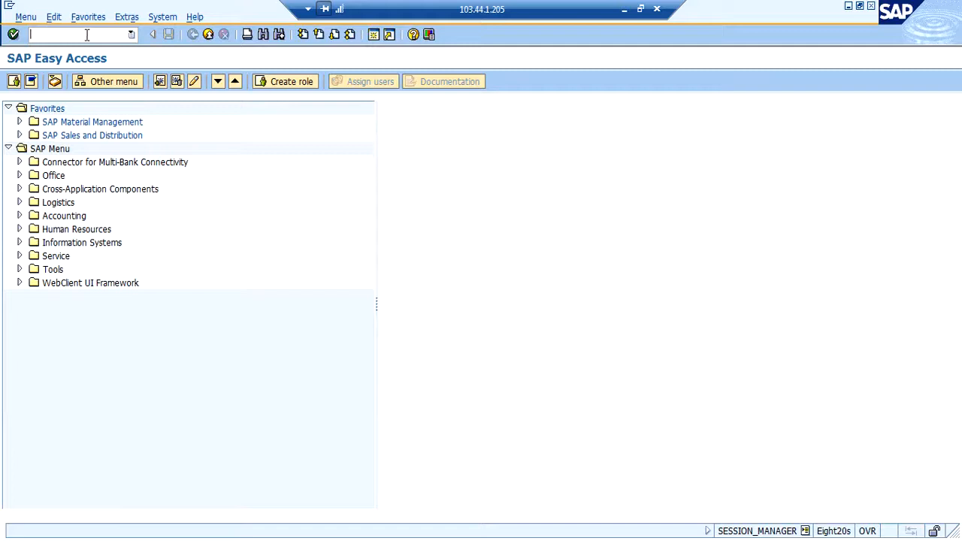
text(OMS2)
key(Return)
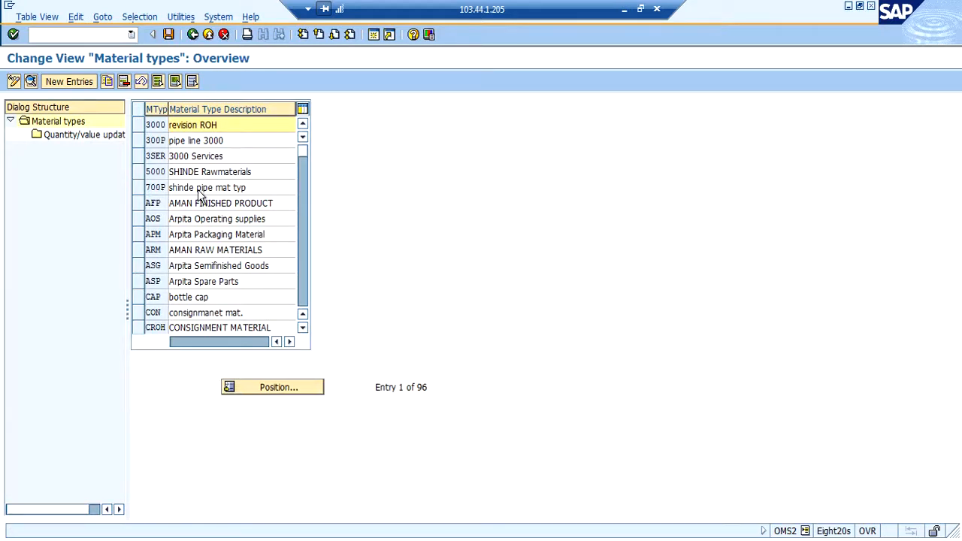
click(302, 229)
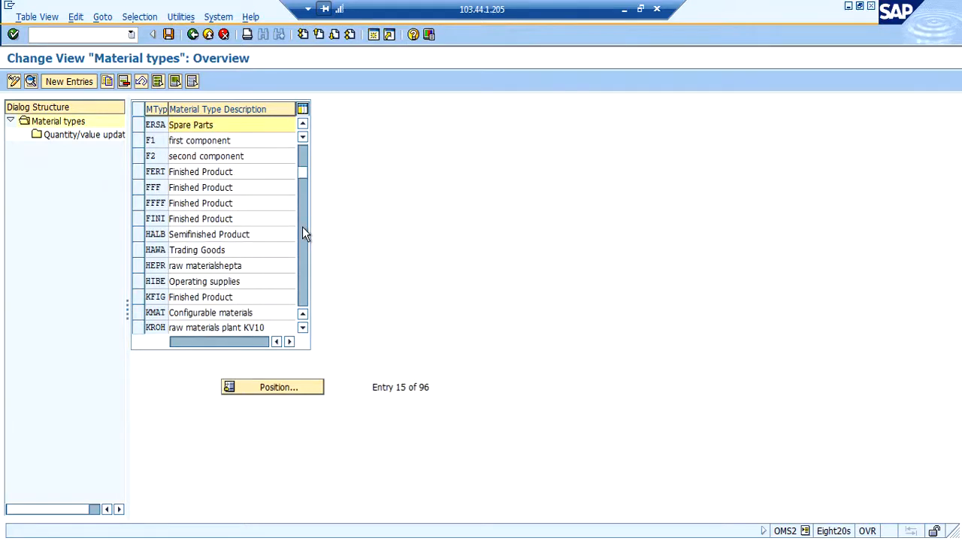
click(138, 168)
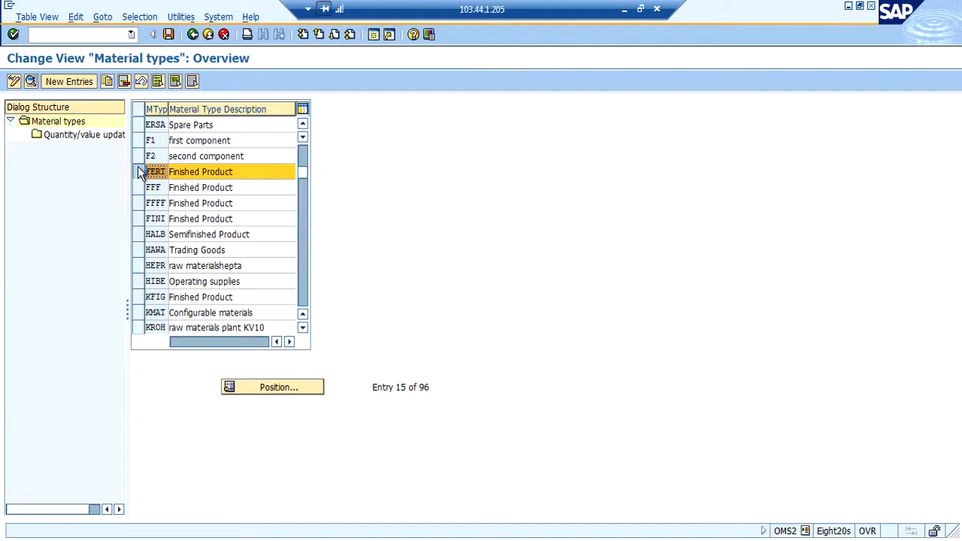
double_click(92, 135)
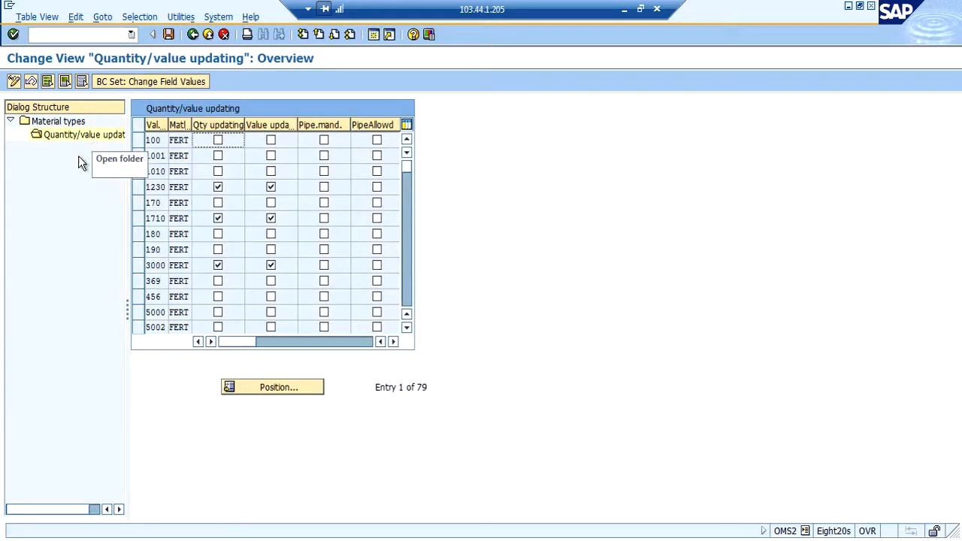
Enable quantity and value updating for FERT in valuation area Z110, save under the SAP MM customizing request and return to the material types
click(273, 383)
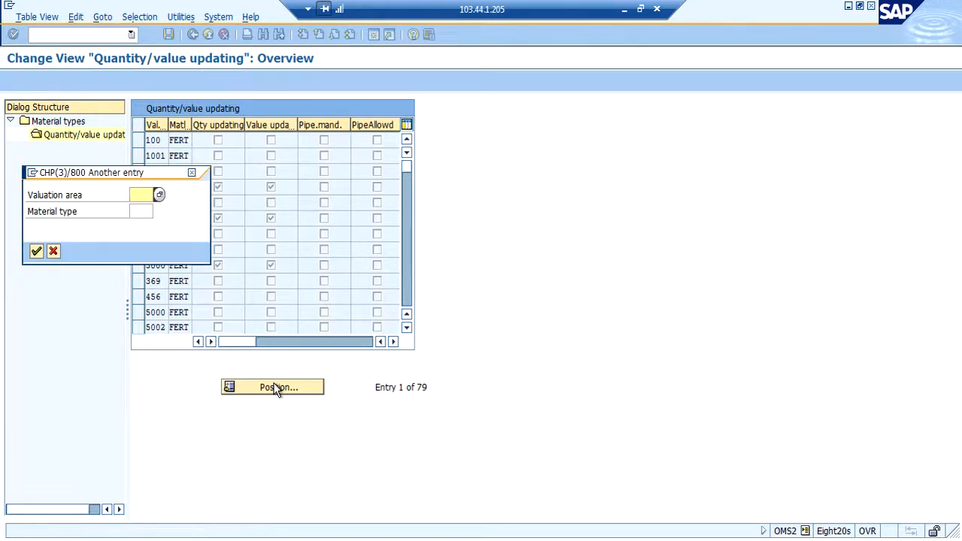
text(Z110)
key(Return)
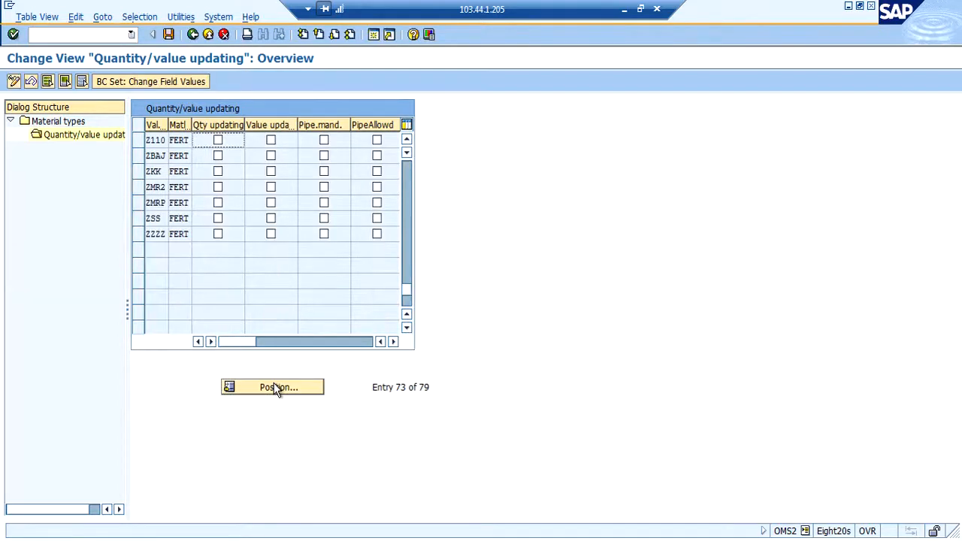
click(218, 141)
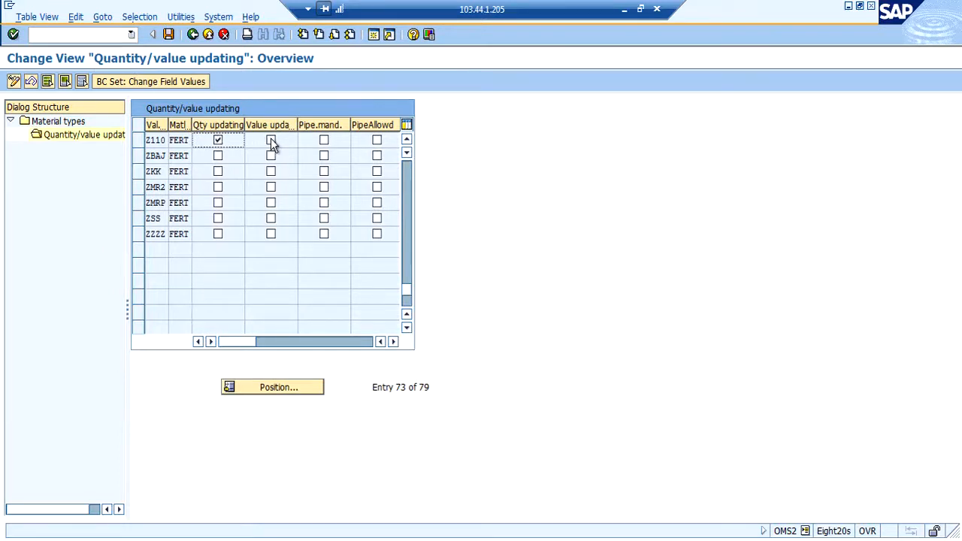
click(271, 141)
click(271, 141)
click(168, 35)
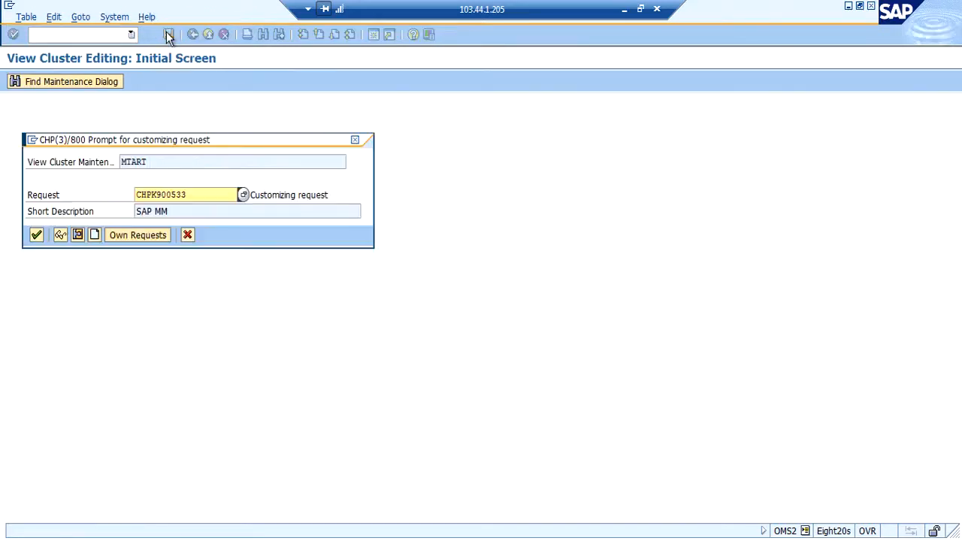
key(Return)
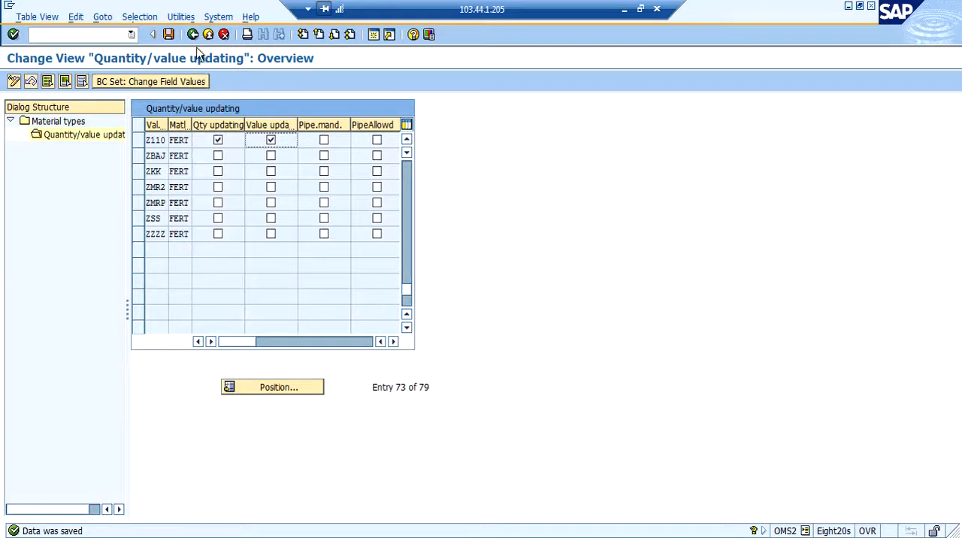
click(193, 35)
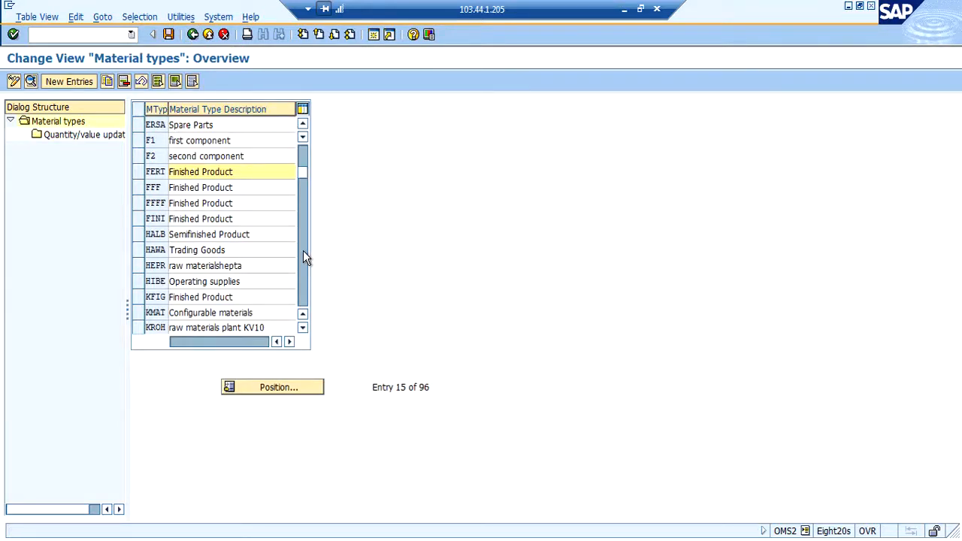
Open quantity/value updating for material type HAWA and position the list at valuation area Z110
click(139, 249)
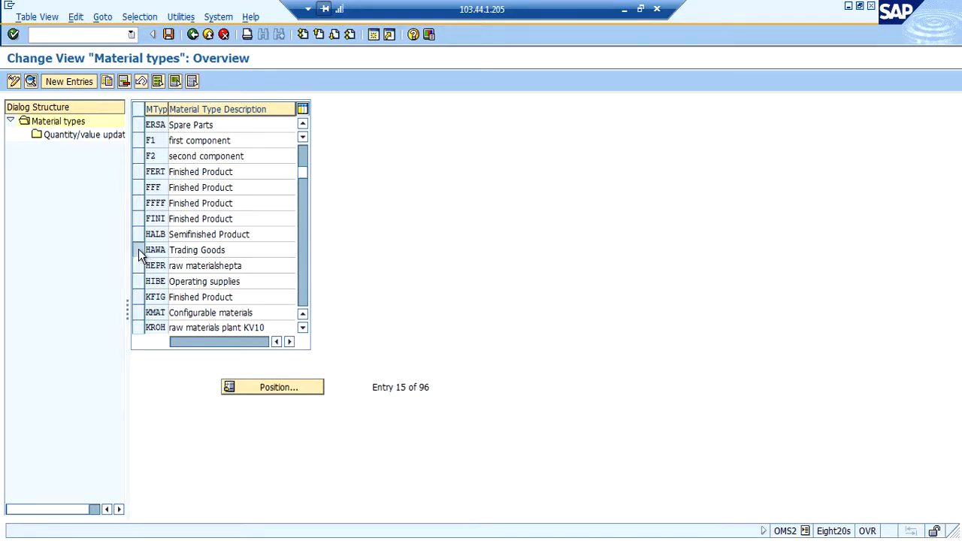
double_click(89, 138)
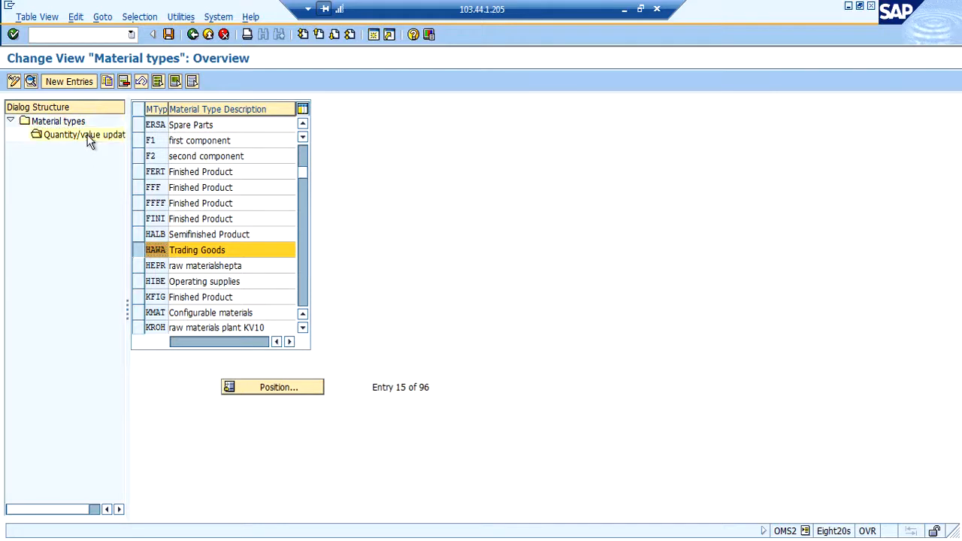
click(256, 386)
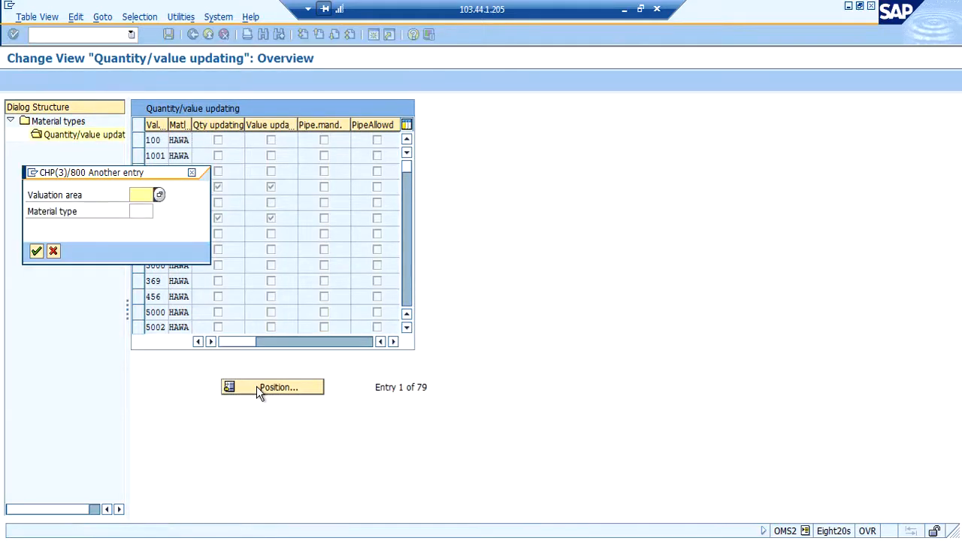
key(BackSpace)
key(Down)
key(Return)
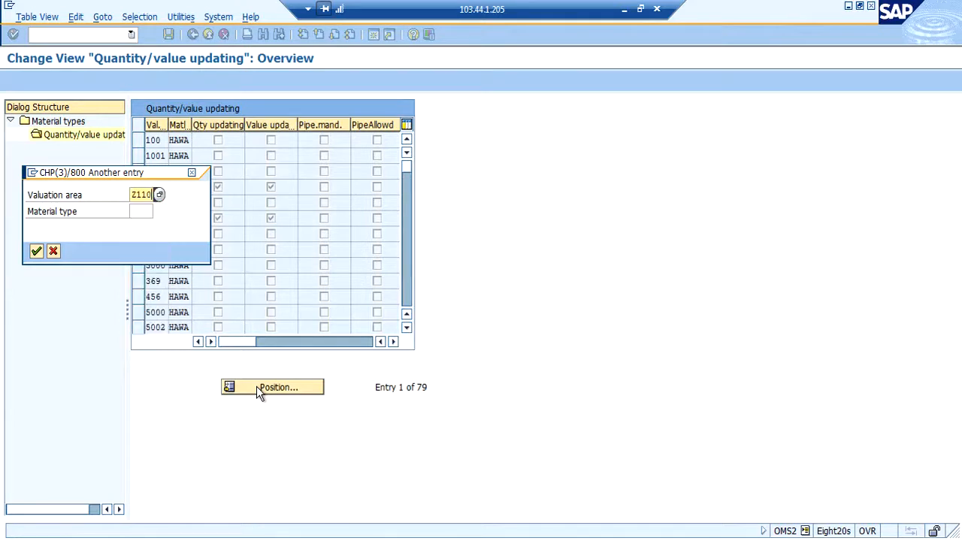
key(Return)
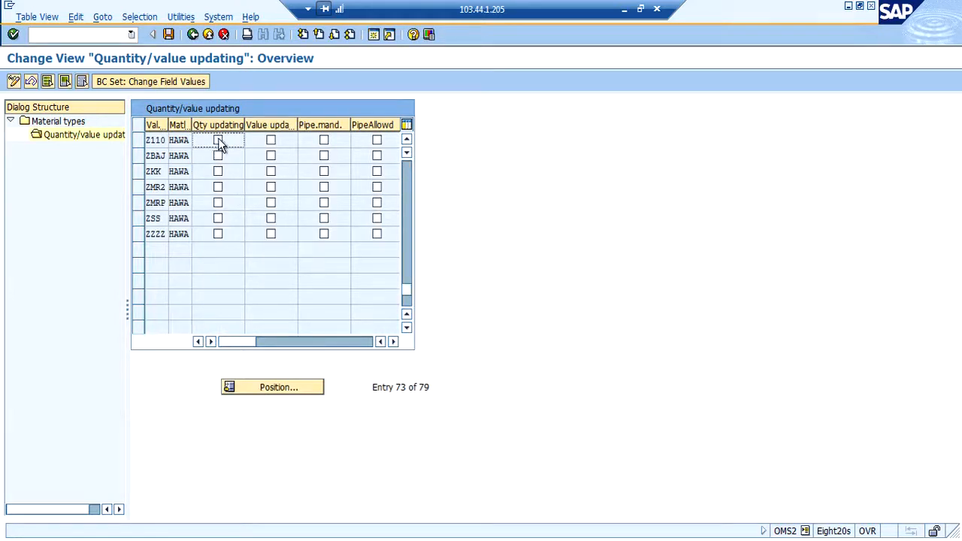
Enable quantity and value updating for HAWA in valuation area Z110, save, and return to the material types overview
click(271, 141)
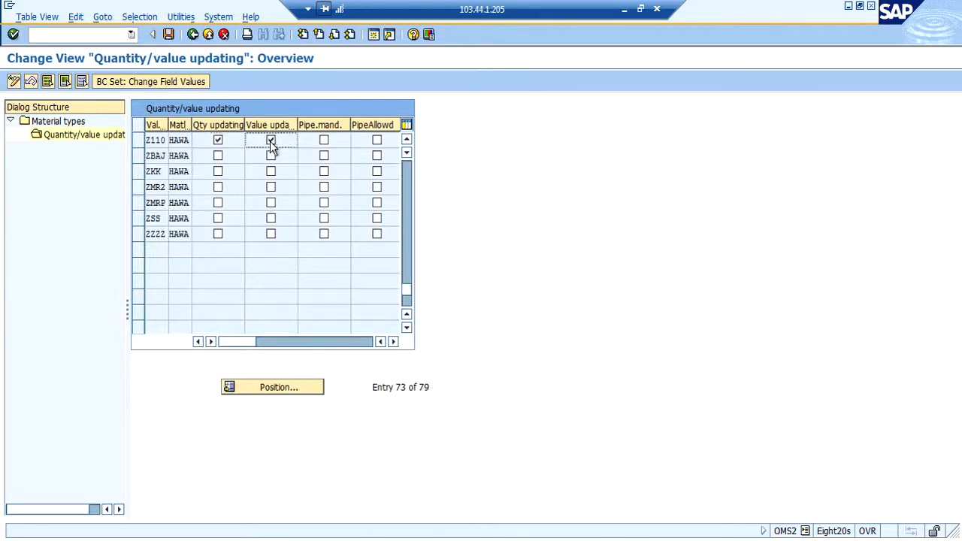
click(169, 34)
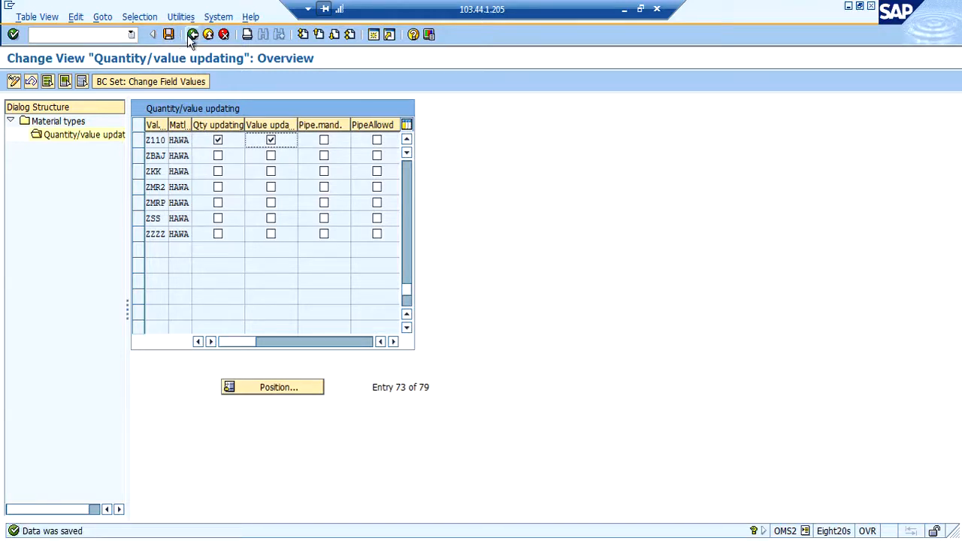
click(192, 35)
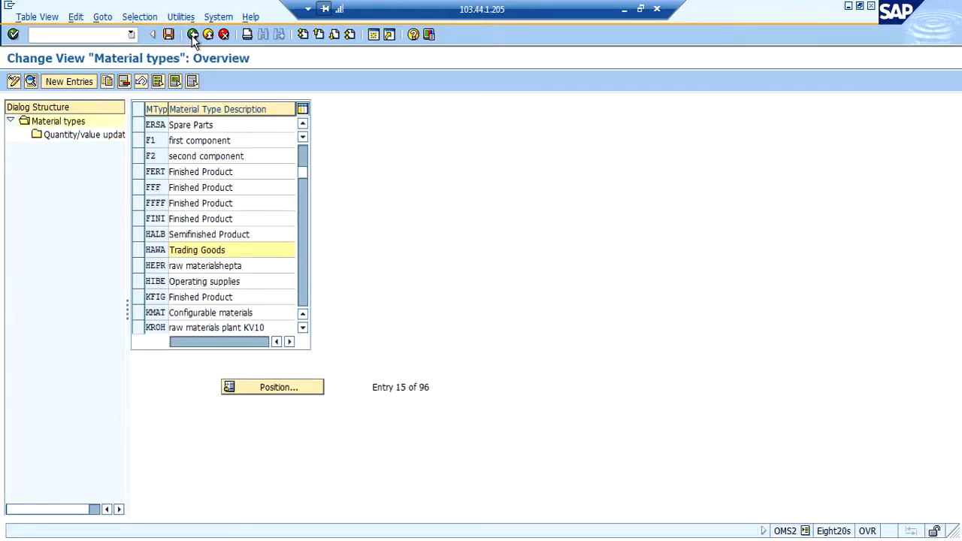
Open quantity/value updating for material type HALB and position the list at valuation area Z110
click(138, 236)
double_click(79, 135)
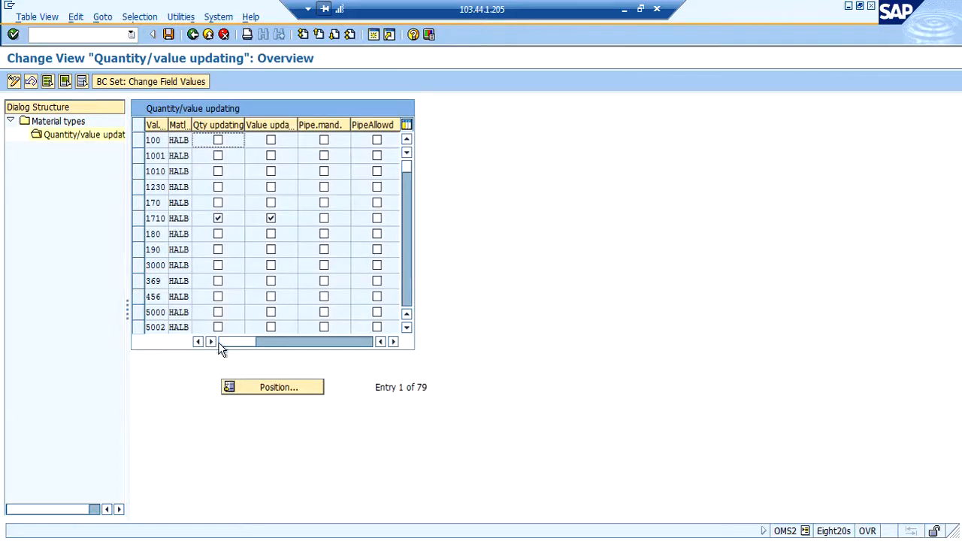
click(249, 387)
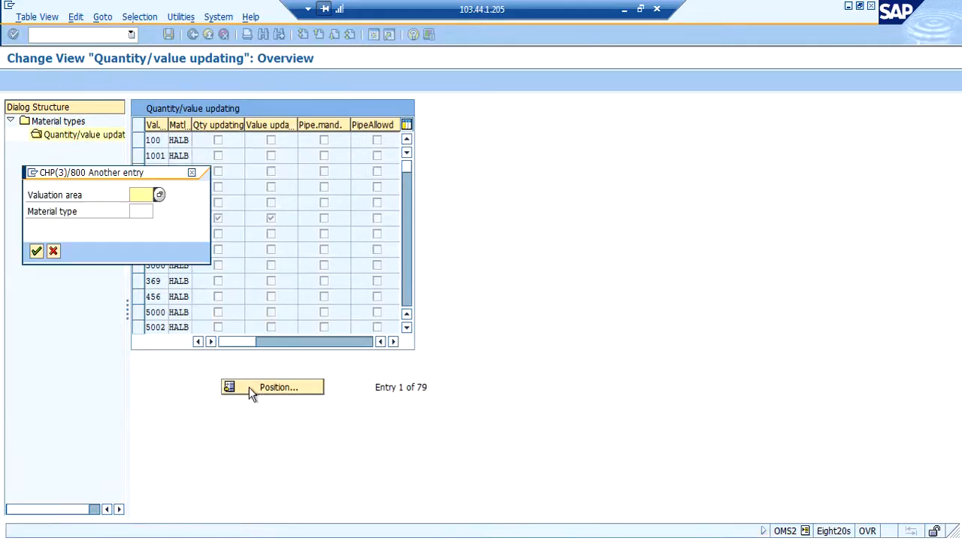
key(Down)
key(Down)
key(Return)
key(Return)
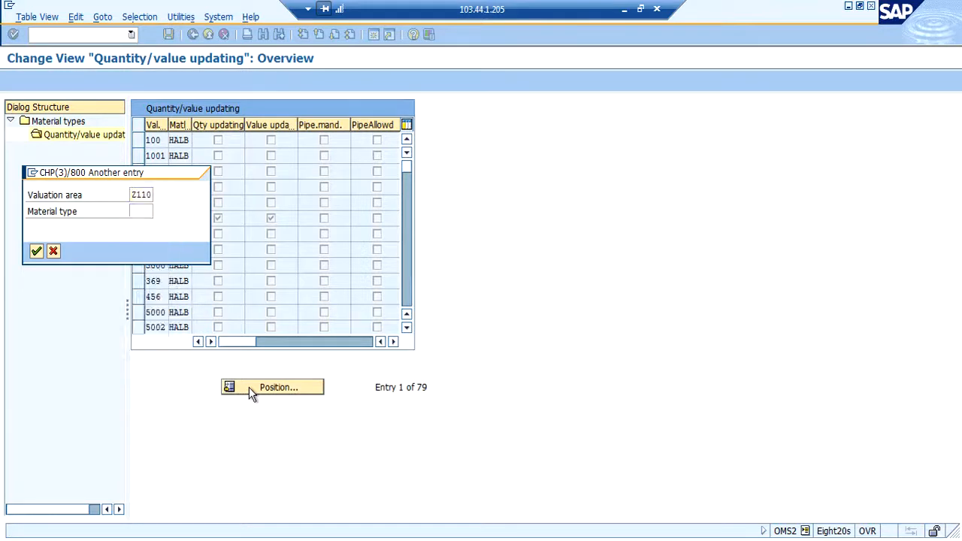
Enable quantity and value updating for HALB in valuation area Z110, save, and return to the material types overview
click(218, 140)
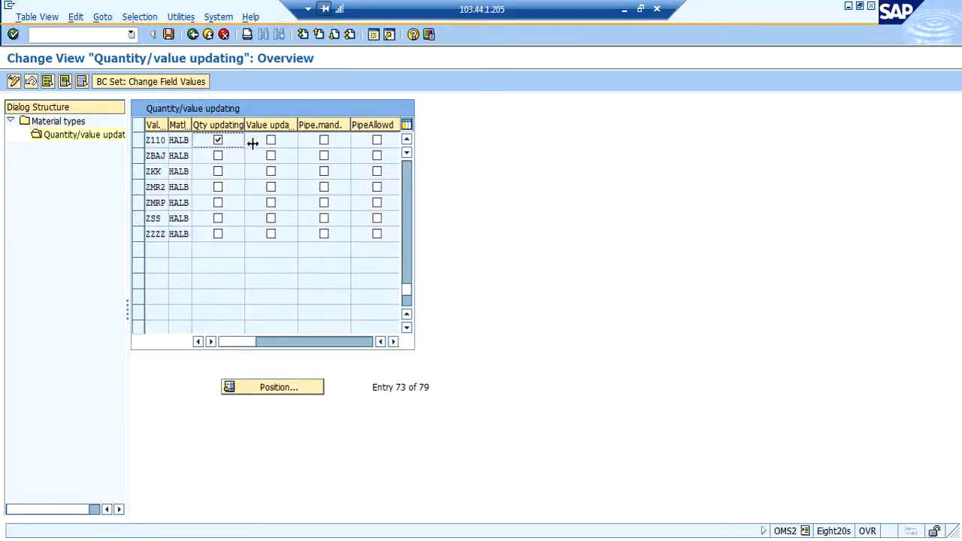
click(271, 140)
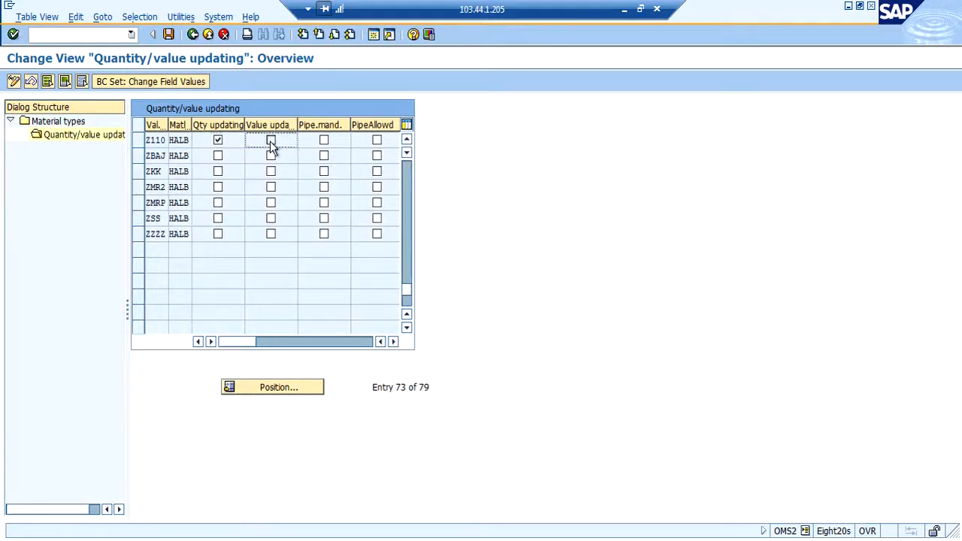
click(166, 35)
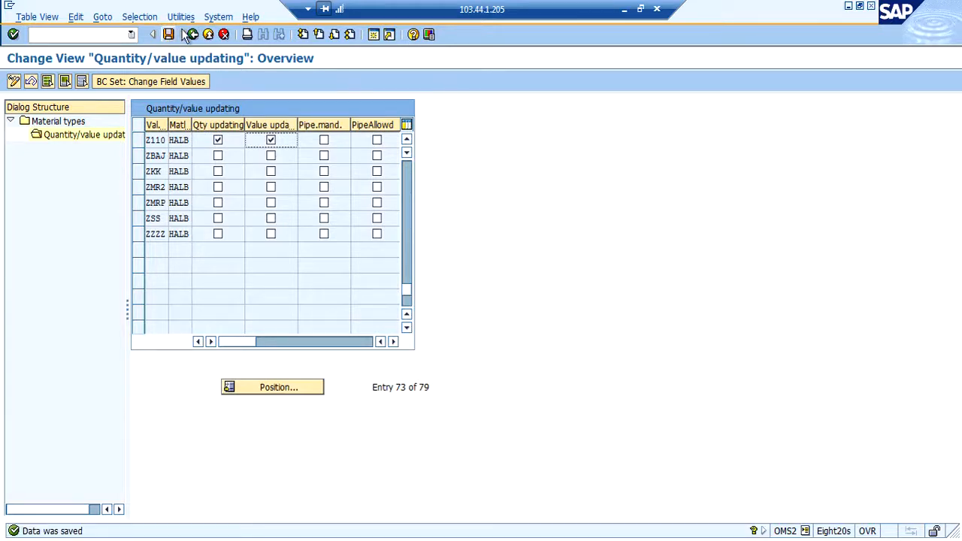
click(192, 35)
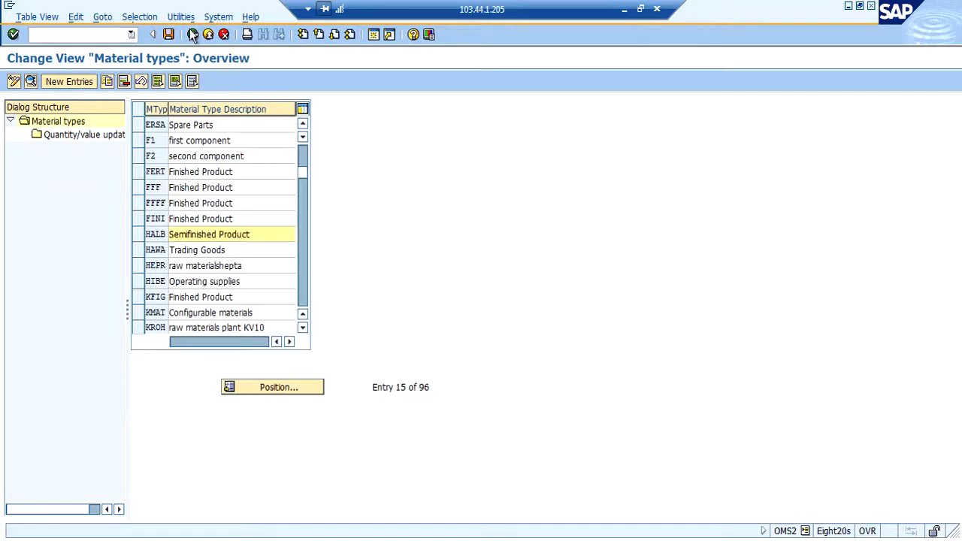
Look through the material types and position the list at material type ROH
click(304, 286)
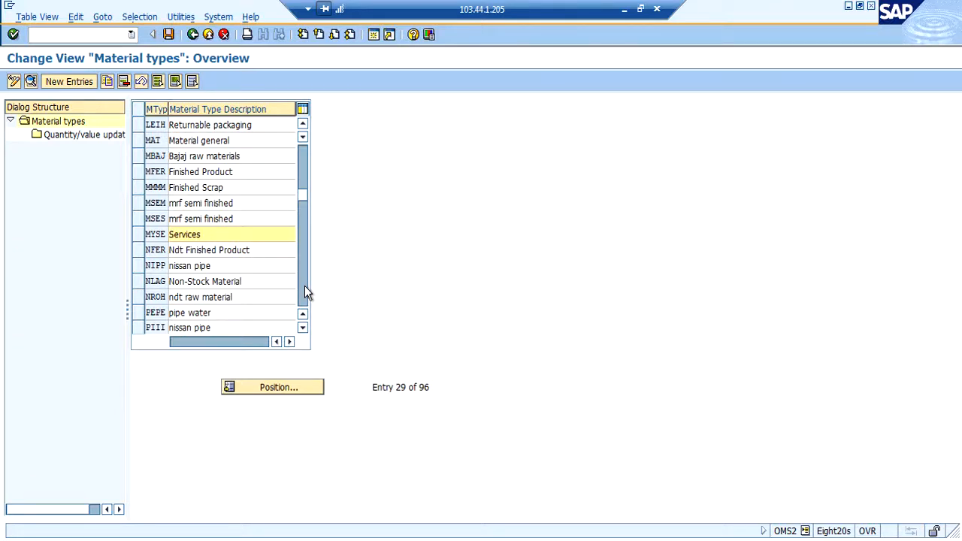
click(304, 285)
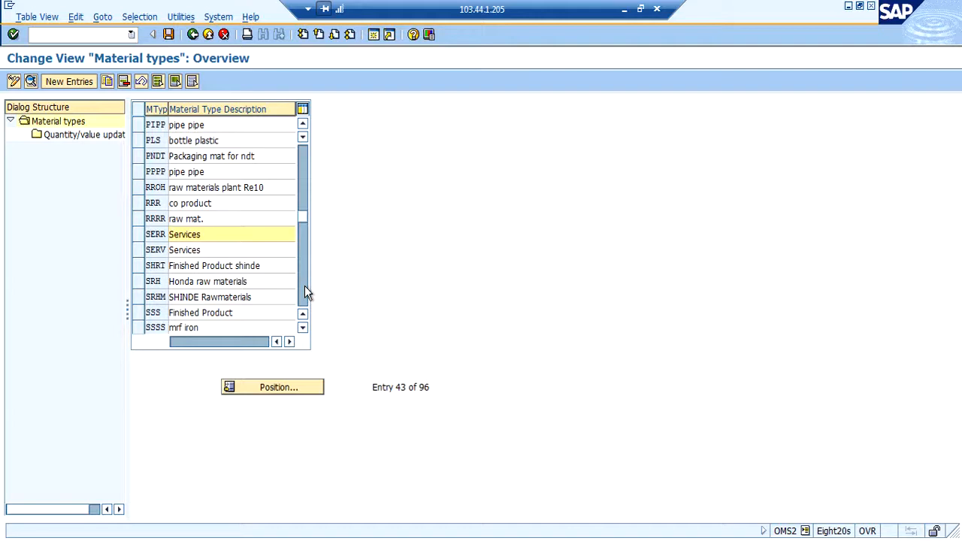
click(304, 286)
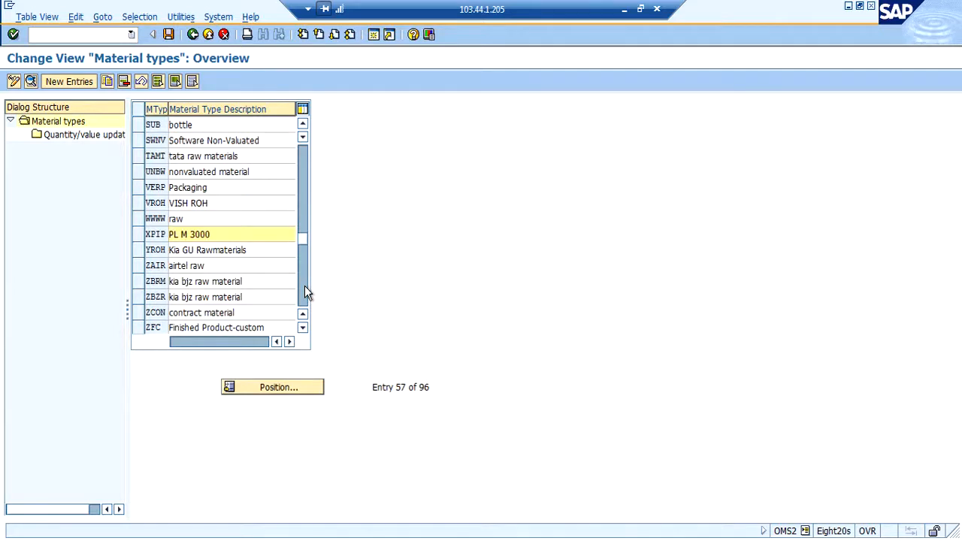
click(267, 388)
text(RO)
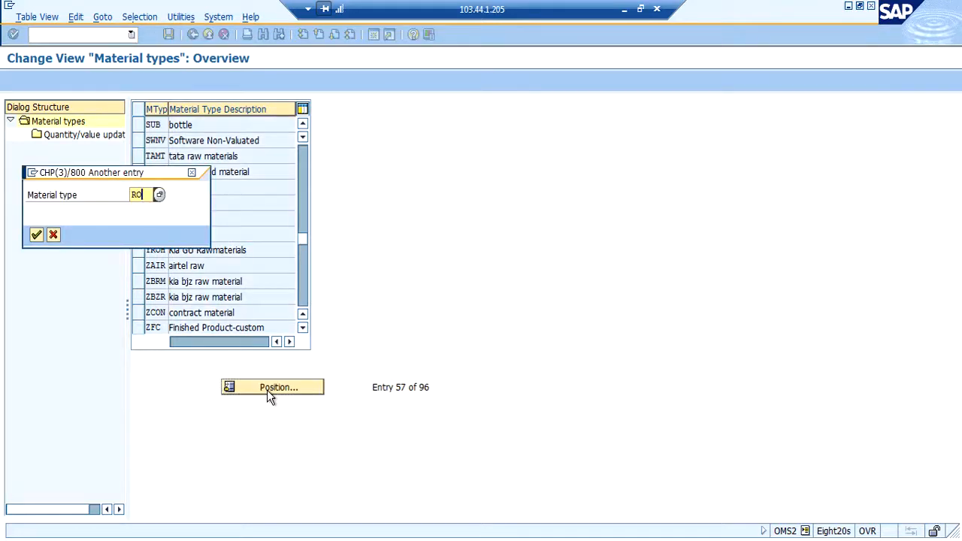
text(H)
key(Return)
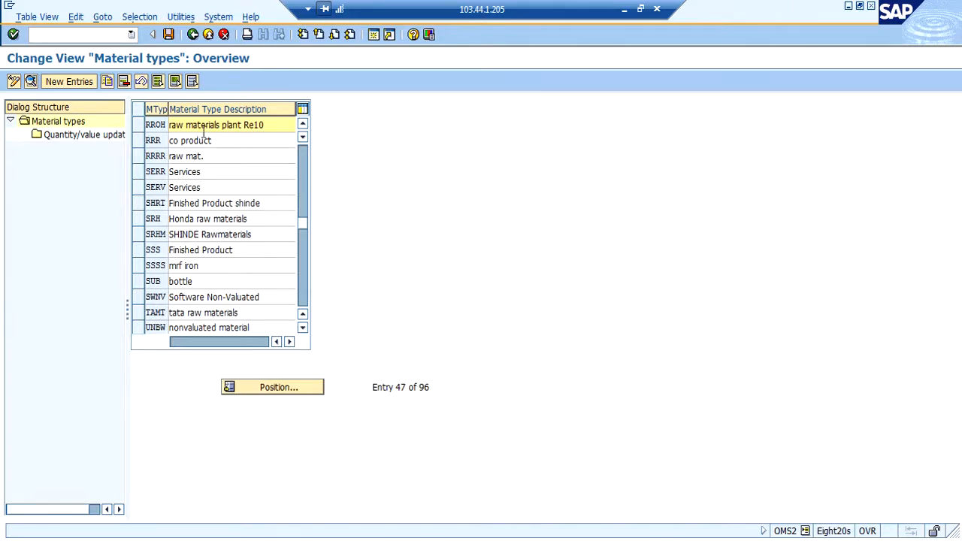
Open quantity/value updating for material type RROH and position the list at valuation area Z110
click(138, 130)
double_click(85, 138)
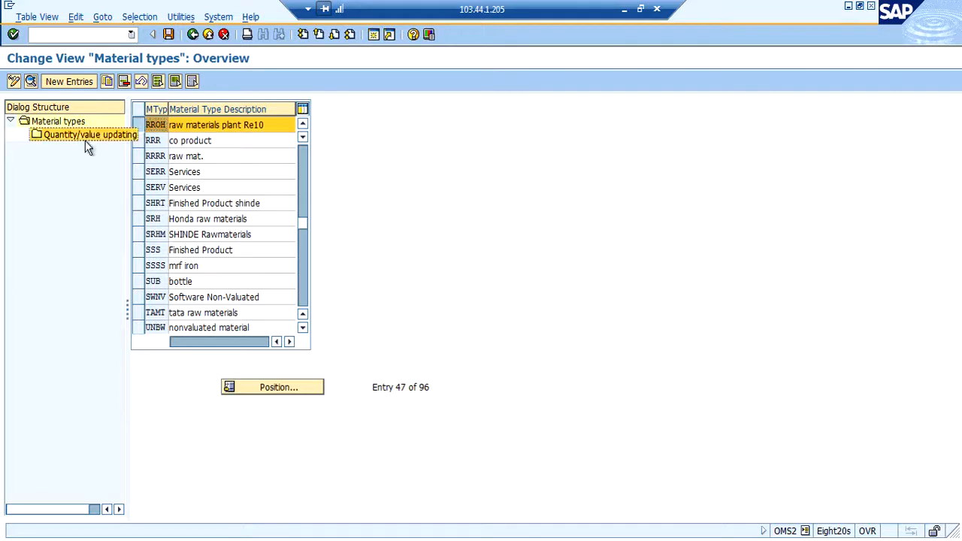
click(262, 390)
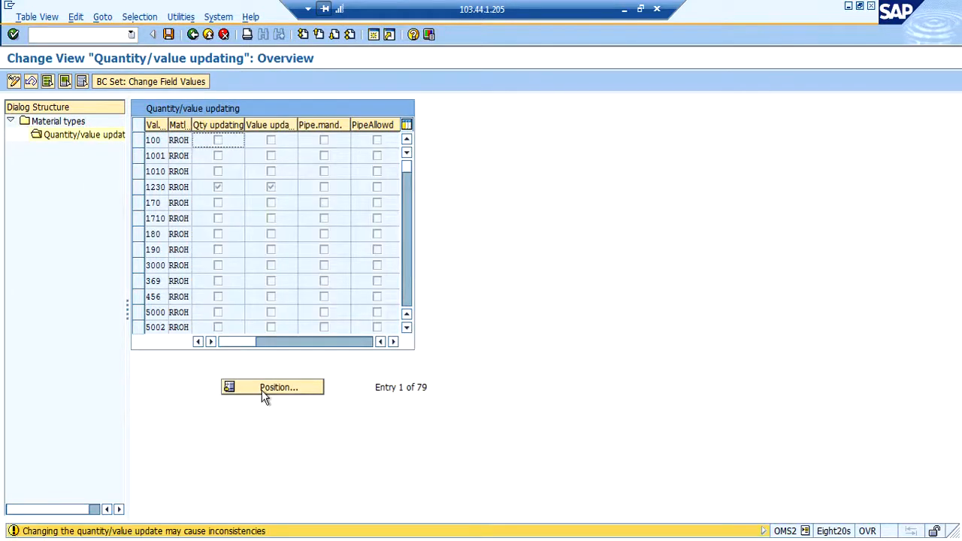
key(BackSpace)
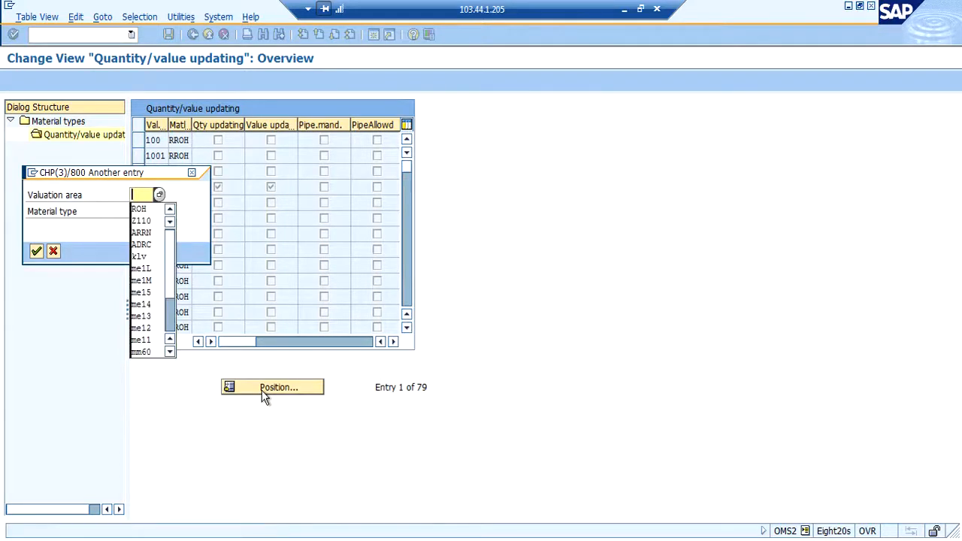
key(Down)
key(Down)
key(Return)
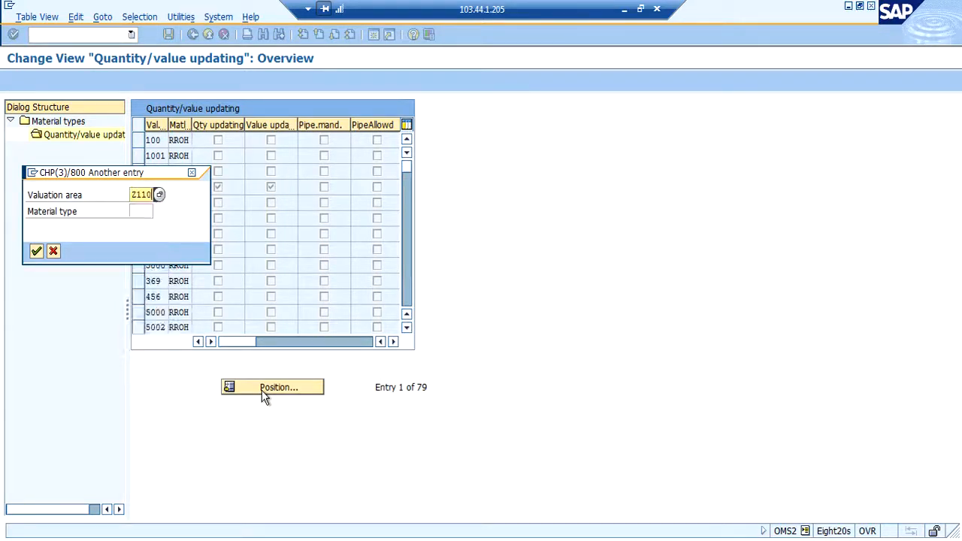
key(Return)
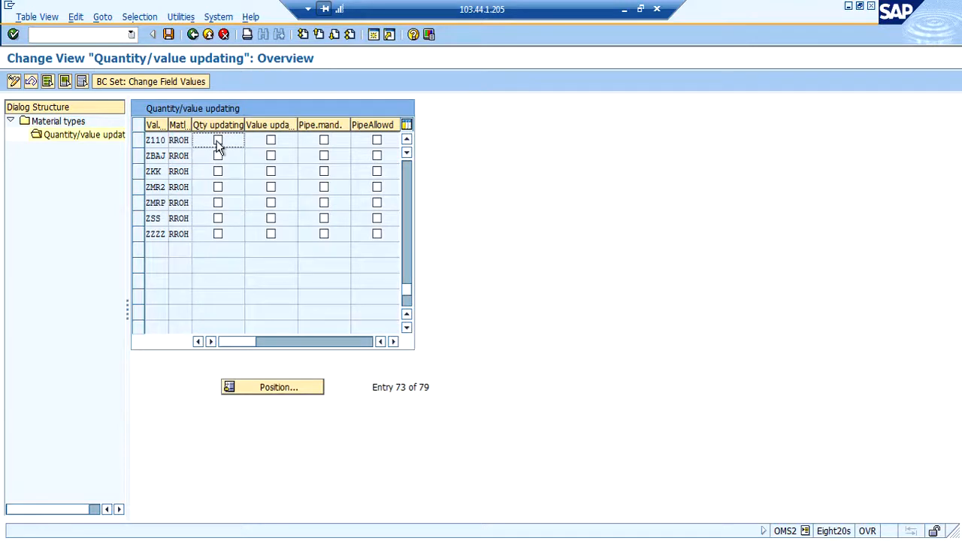
Enable quantity and value updating for RROH in valuation area Z110, save, and leave the material types overview
click(271, 142)
click(169, 35)
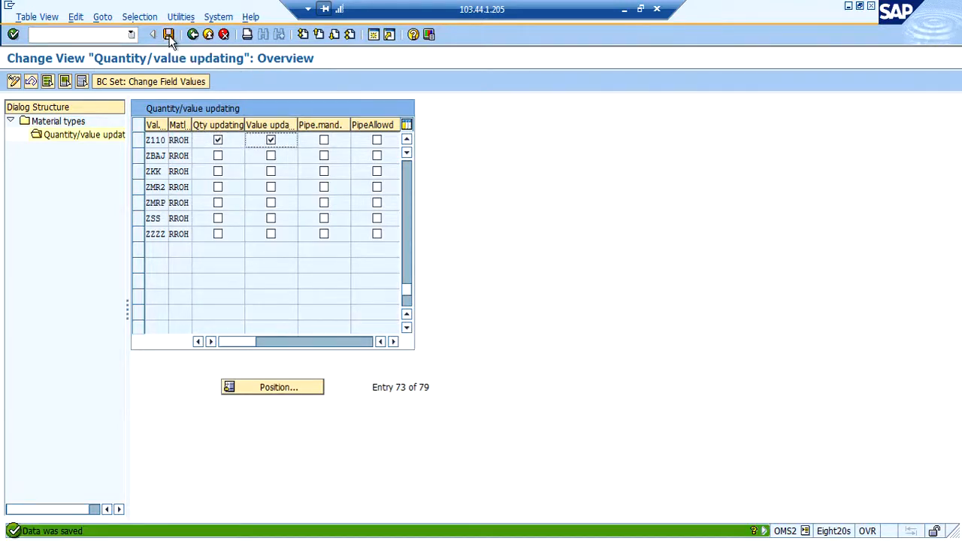
click(194, 35)
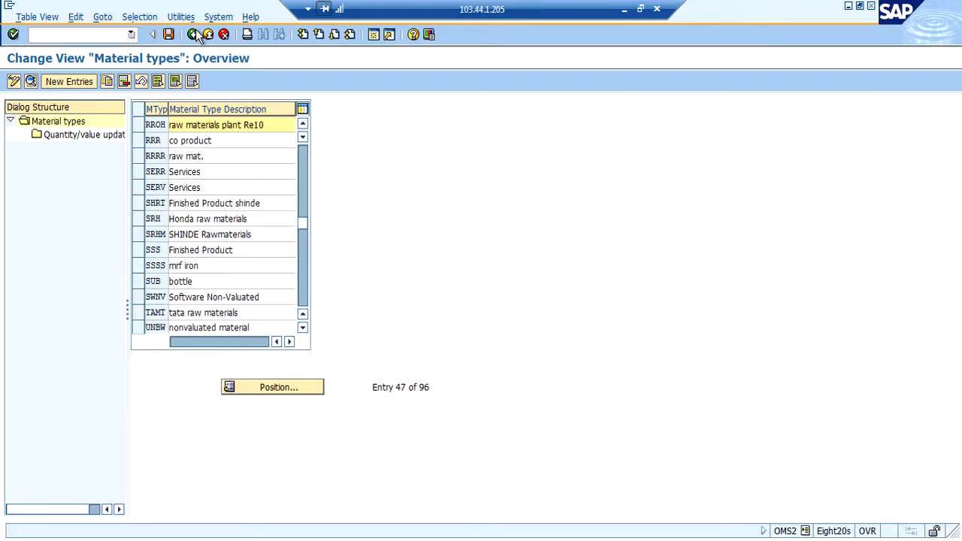
click(169, 35)
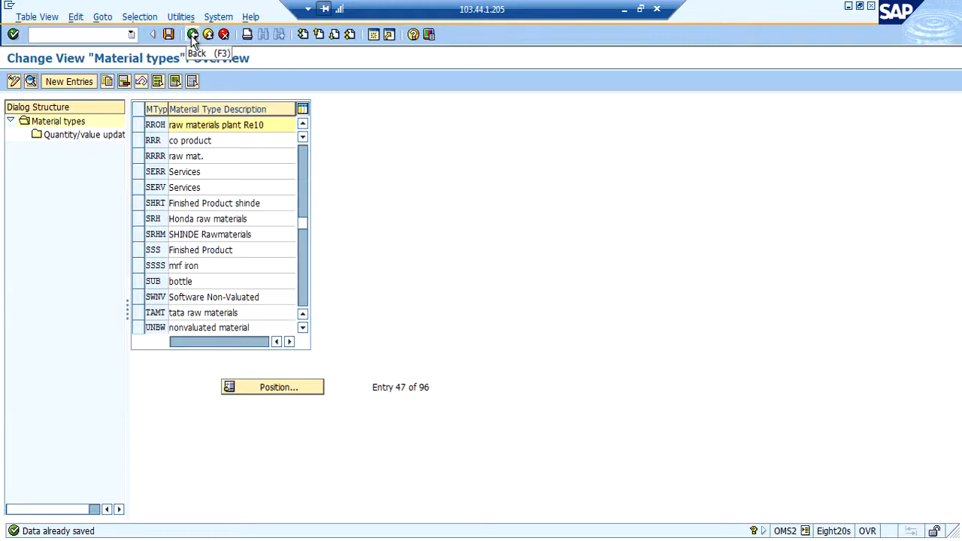
click(193, 35)
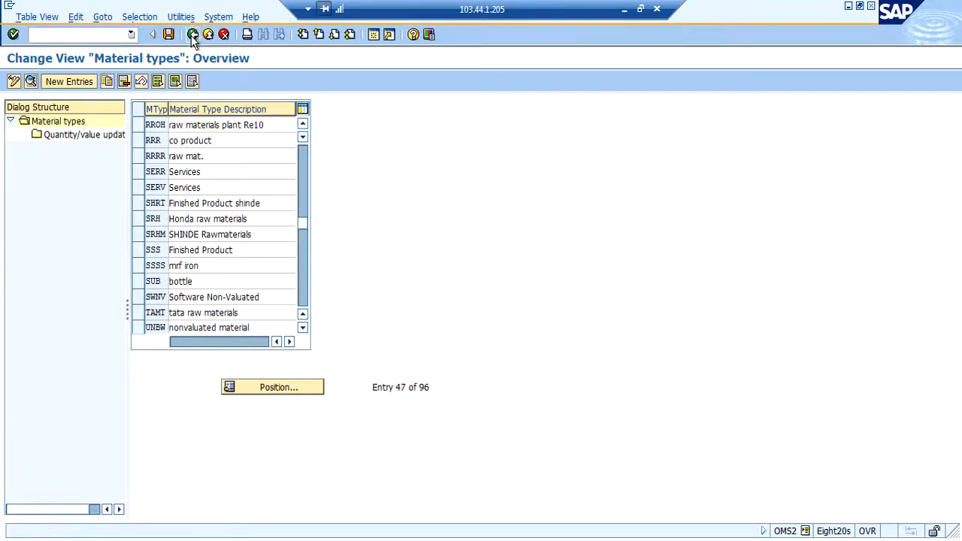